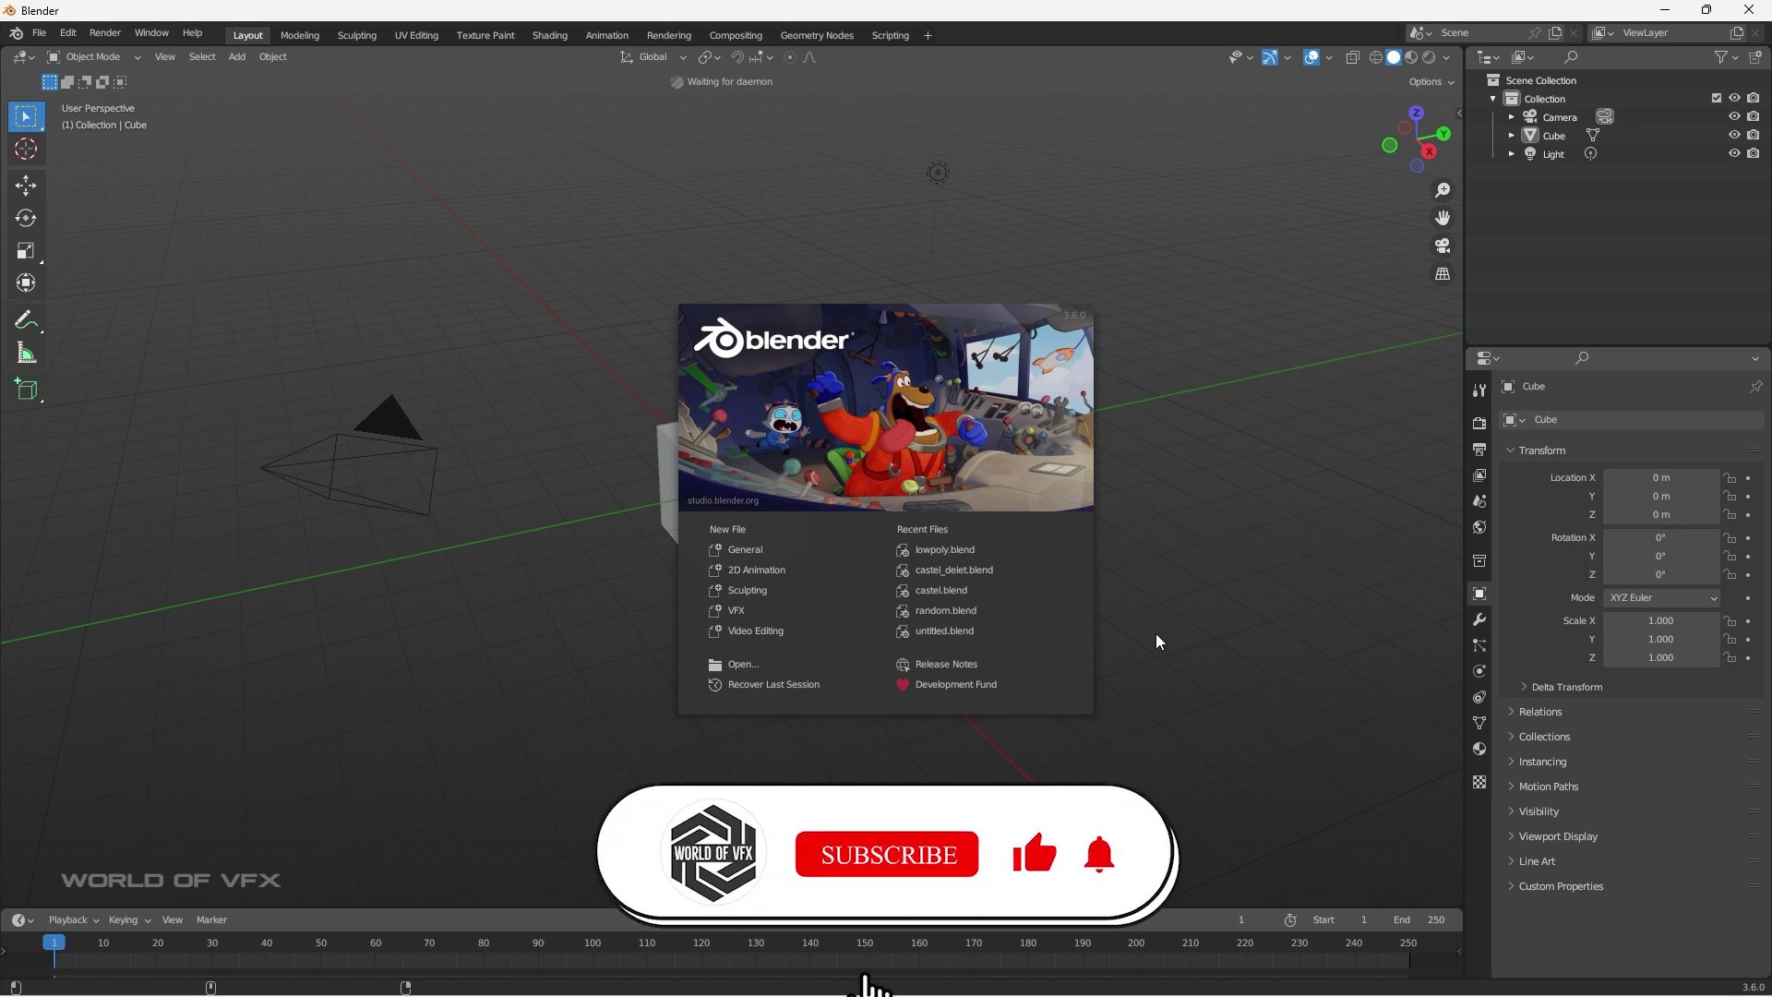
Close the startup splash screen to expose the default scene with the cube.
{"action": "left_click", "coordinate": [587, 768]}
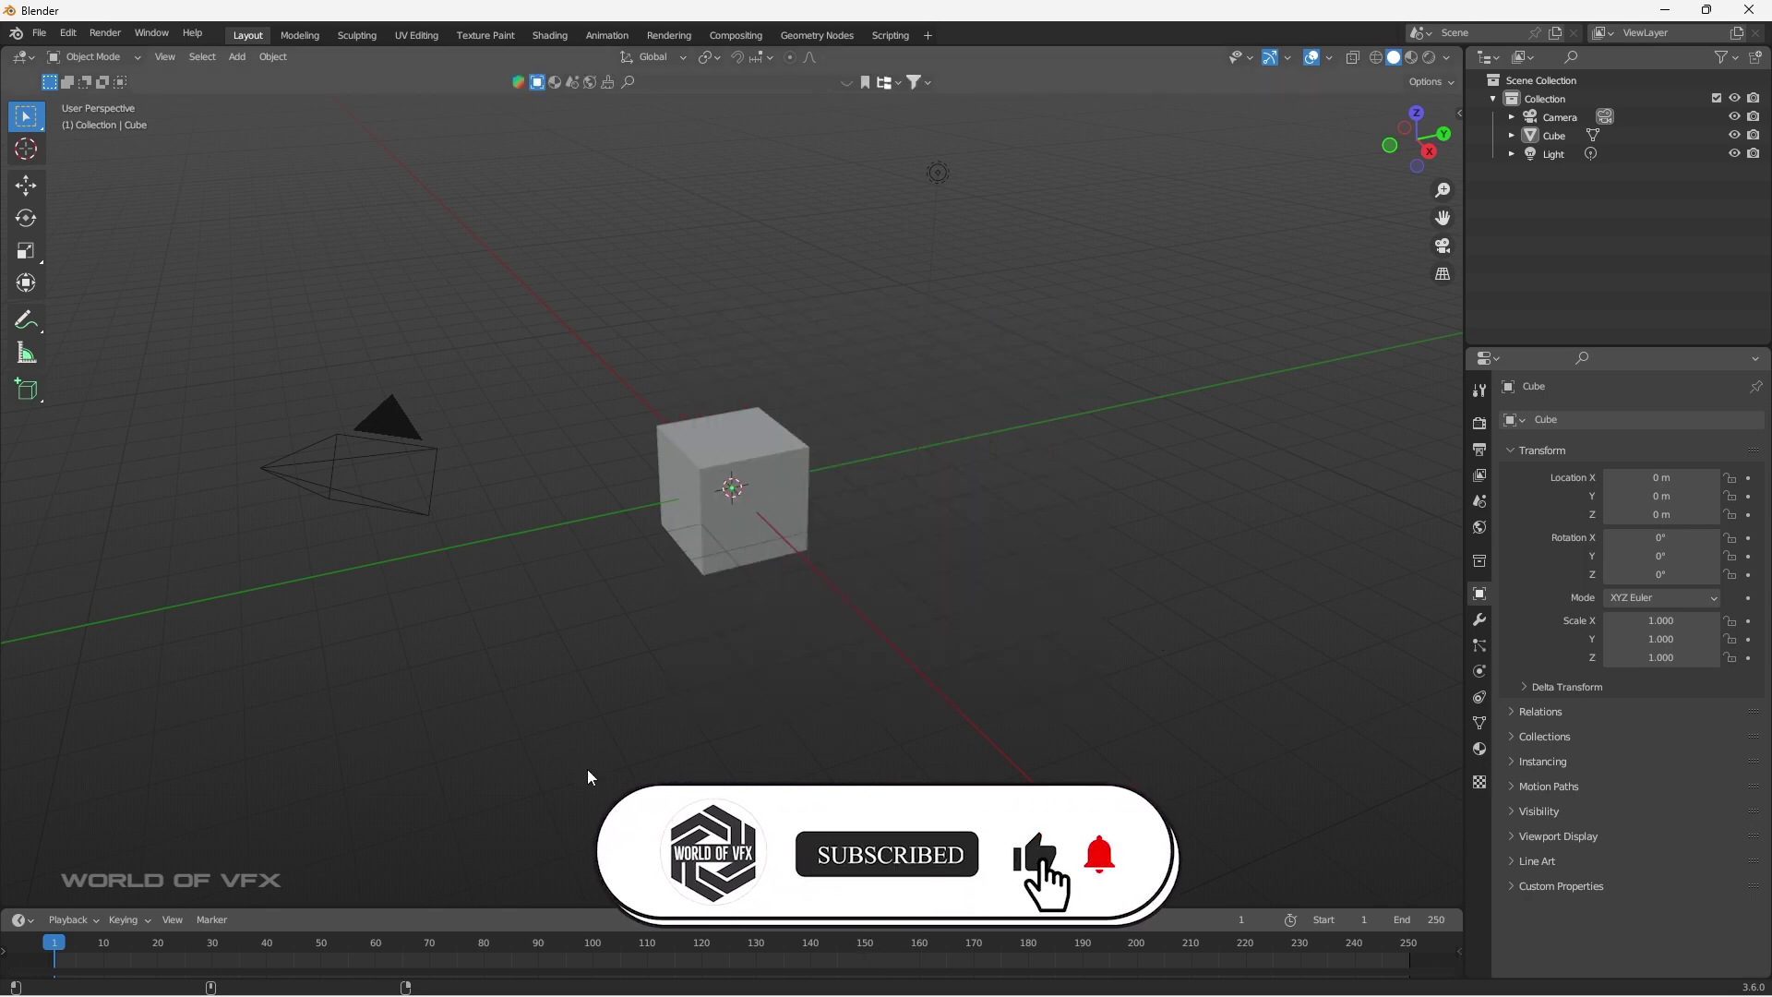
{"action": "middle_click_drag", "start_coordinate": [572, 563], "coordinate": [642, 551]}
{"action": "scroll", "coordinate": [644, 557], "scroll_direction": "up", "scroll_amount": 1}
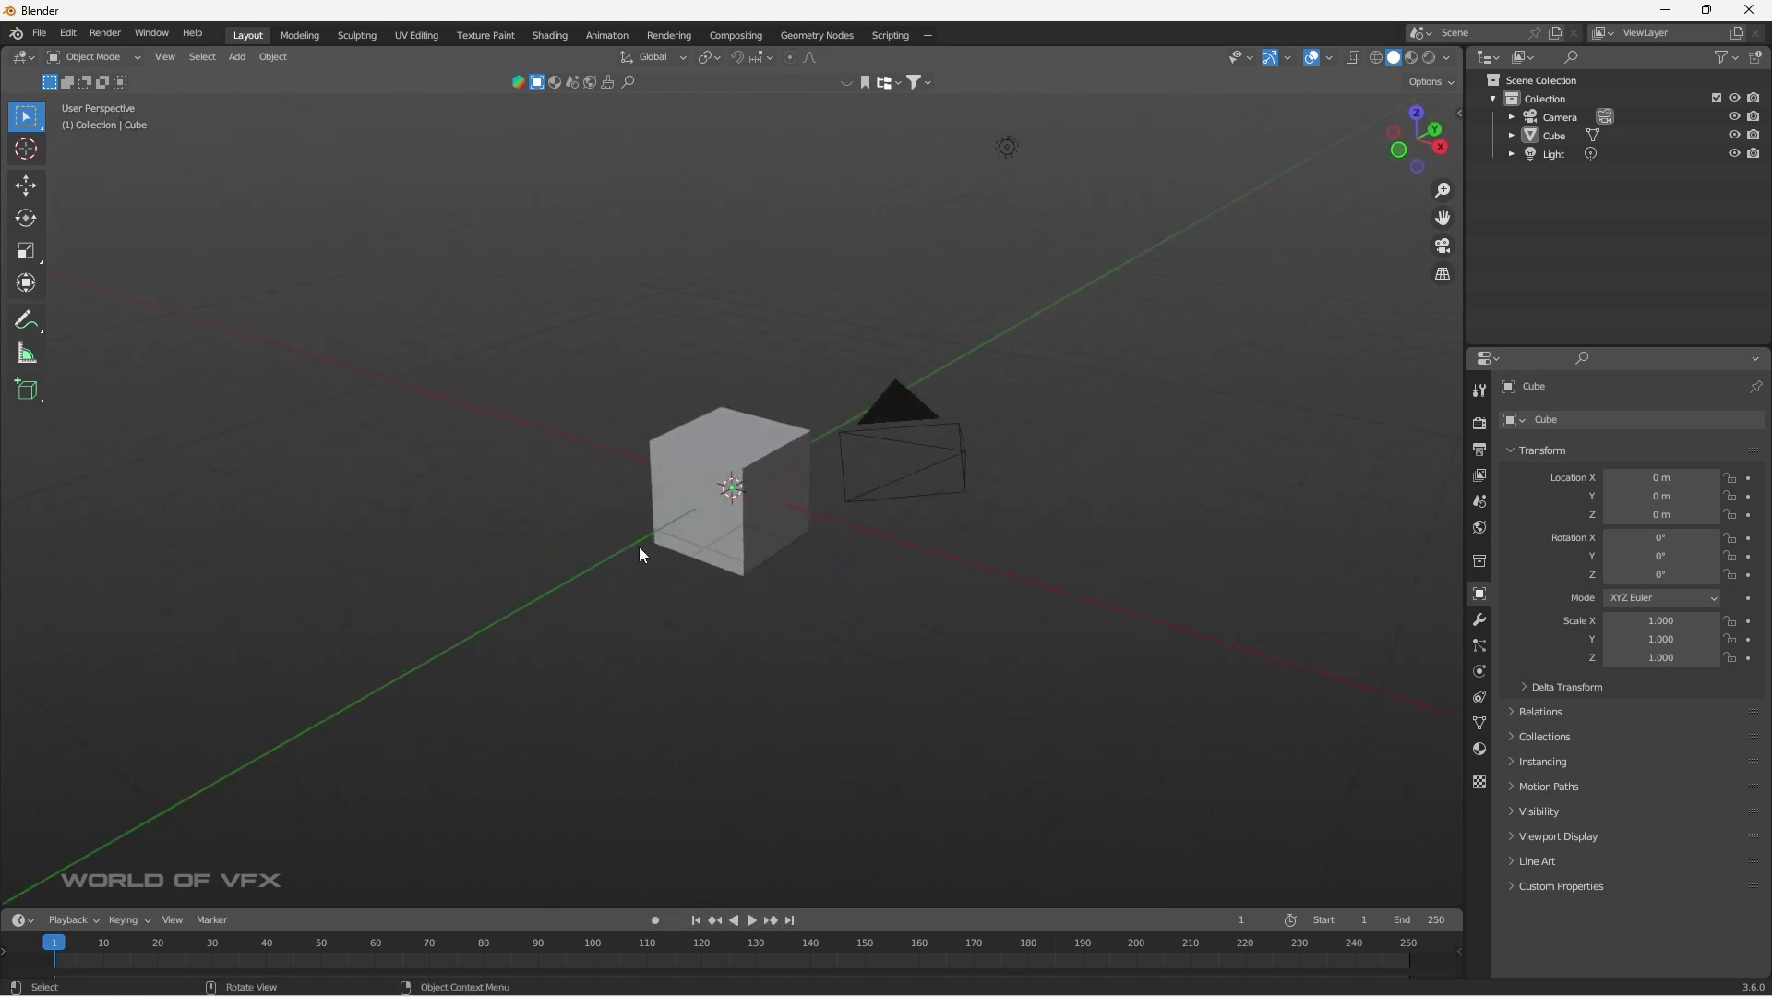
{"action": "mouse_move", "coordinate": [644, 551]}
{"action": "middle_mouse_down"}
{"action": "mouse_move", "coordinate": [698, 546]}
{"action": "mouse_move", "coordinate": [644, 526]}
{"action": "middle_mouse_up"}
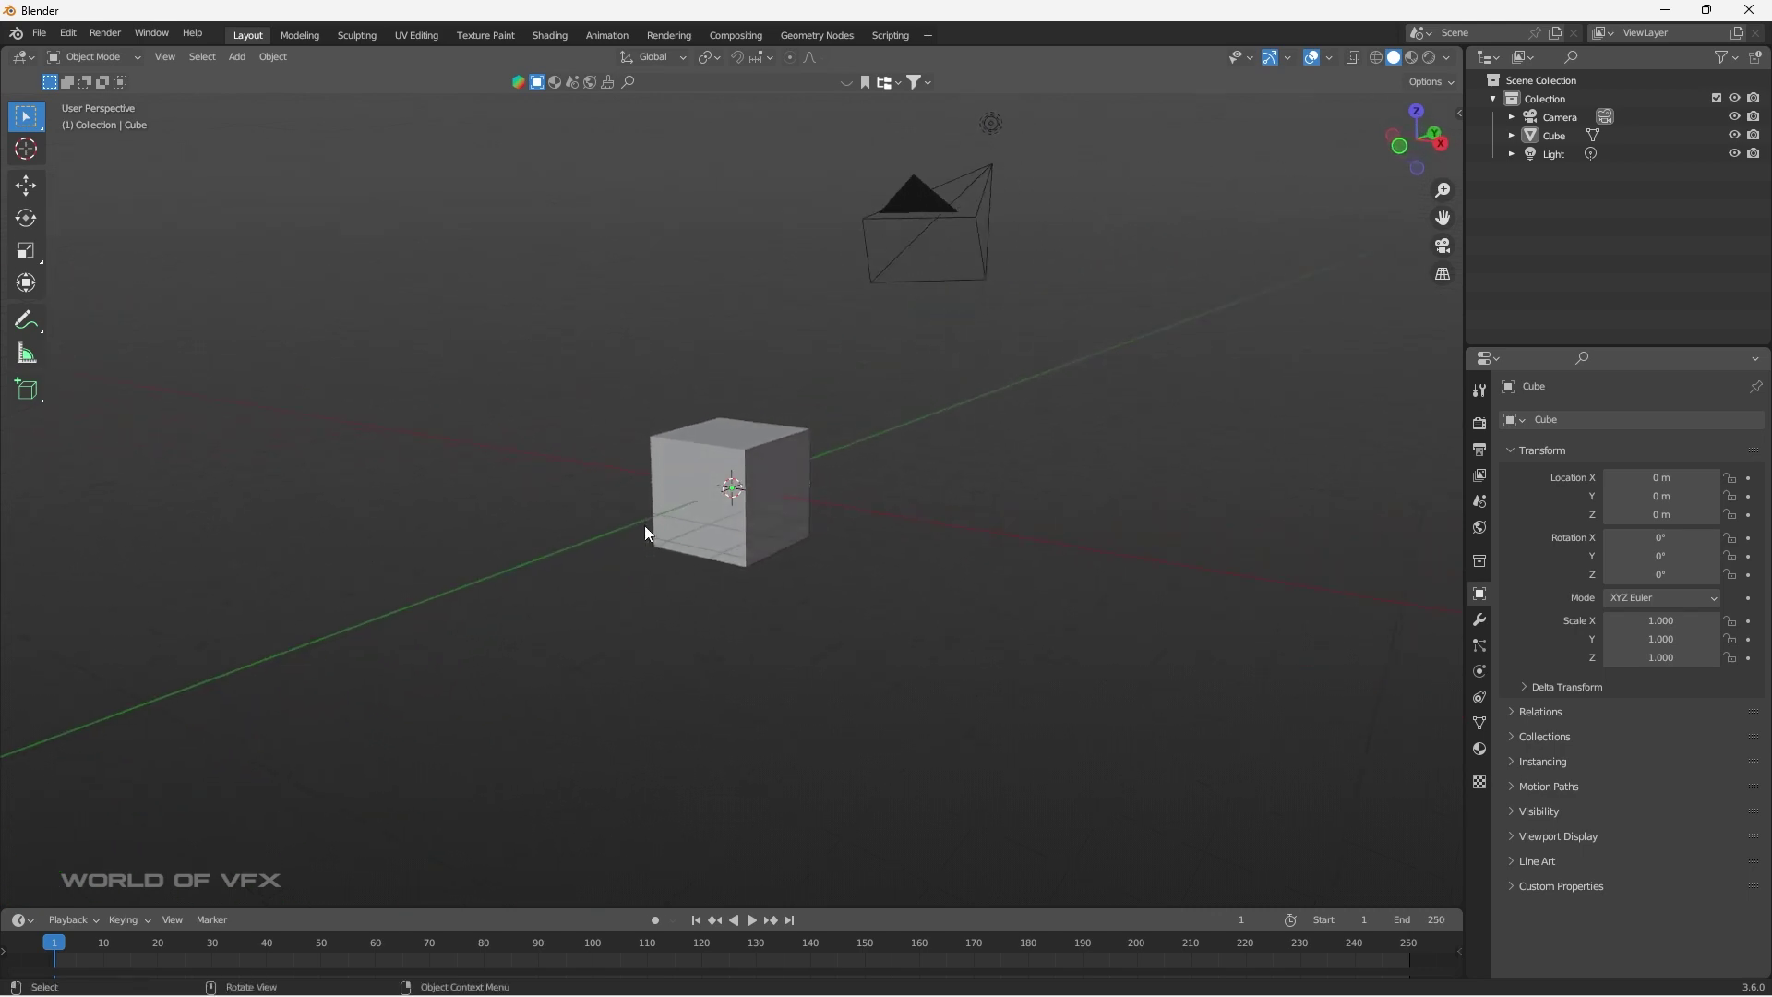
Practise selecting the camera, light and cube individually and with box selections, ending with only the cube selected.
{"action": "left_click_drag", "start_coordinate": [761, 299], "coordinate": [1421, 38]}
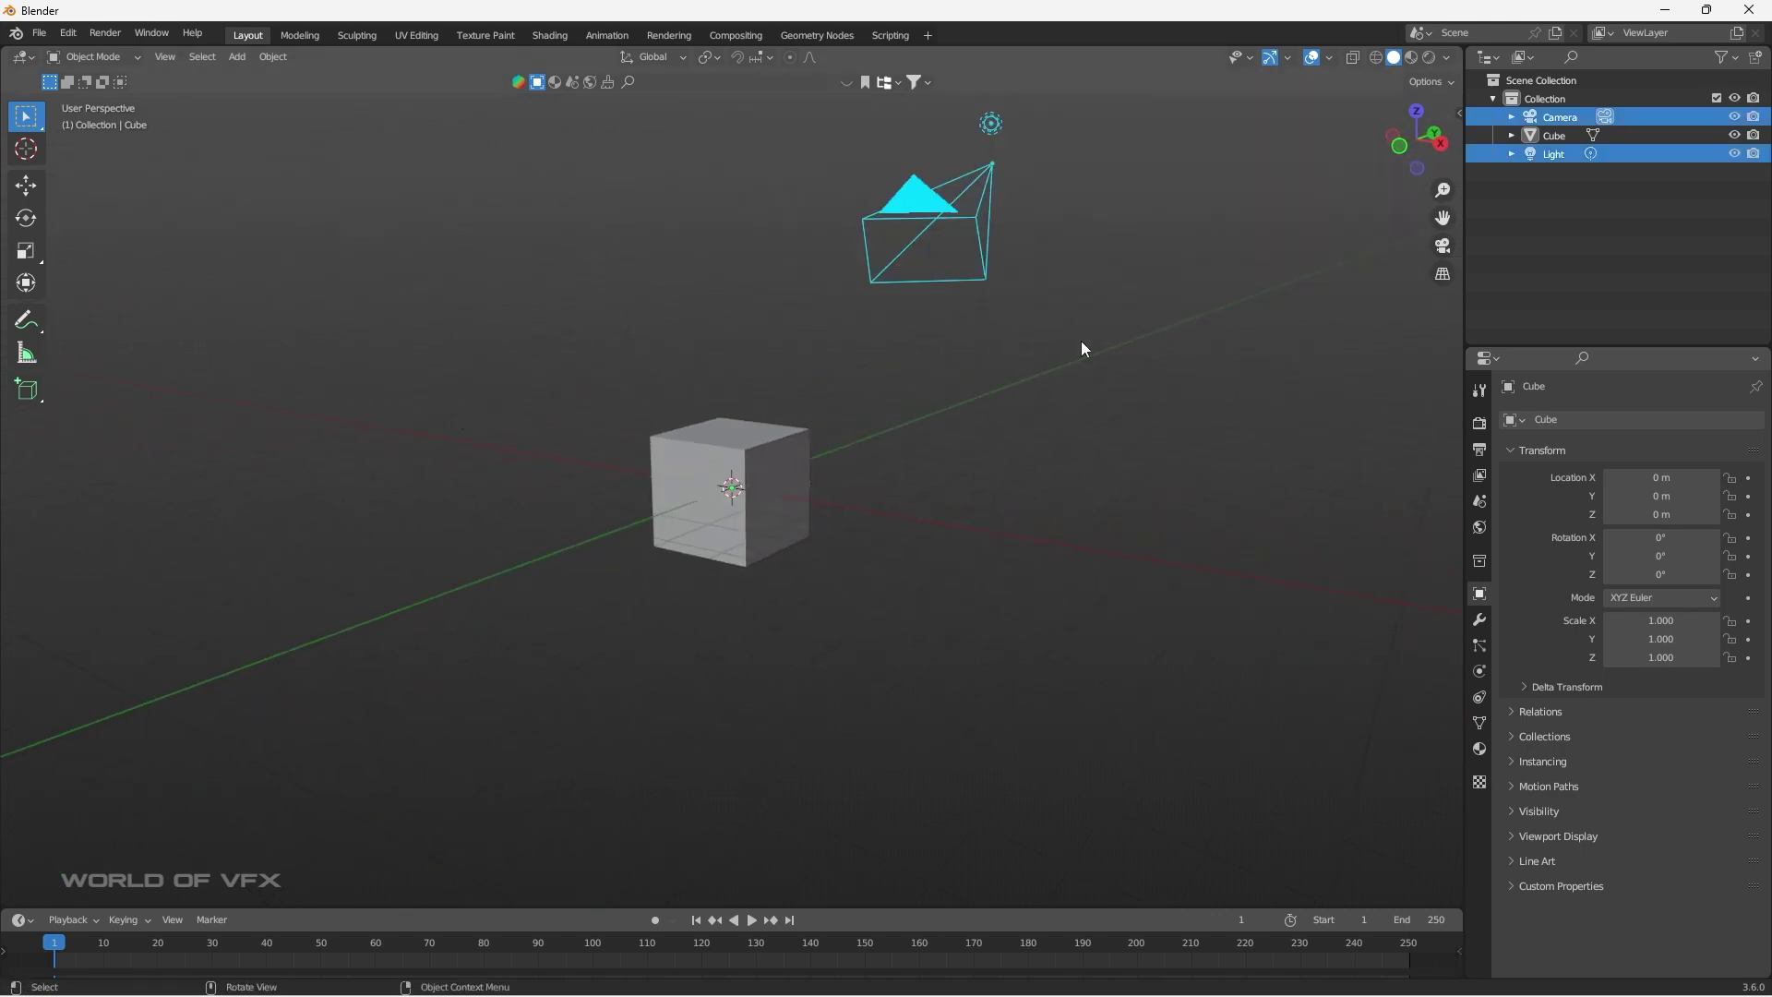
{"action": "left_click", "coordinate": [873, 329]}
{"action": "left_click", "coordinate": [943, 246]}
{"action": "left_click", "coordinate": [991, 122]}
{"action": "left_click_drag", "start_coordinate": [665, 379], "coordinate": [827, 565]}
{"action": "left_click", "coordinate": [835, 526]}
{"action": "left_click_drag", "start_coordinate": [541, 539], "coordinate": [1140, 111]}
{"action": "left_click_drag", "start_coordinate": [589, 405], "coordinate": [666, 466]}
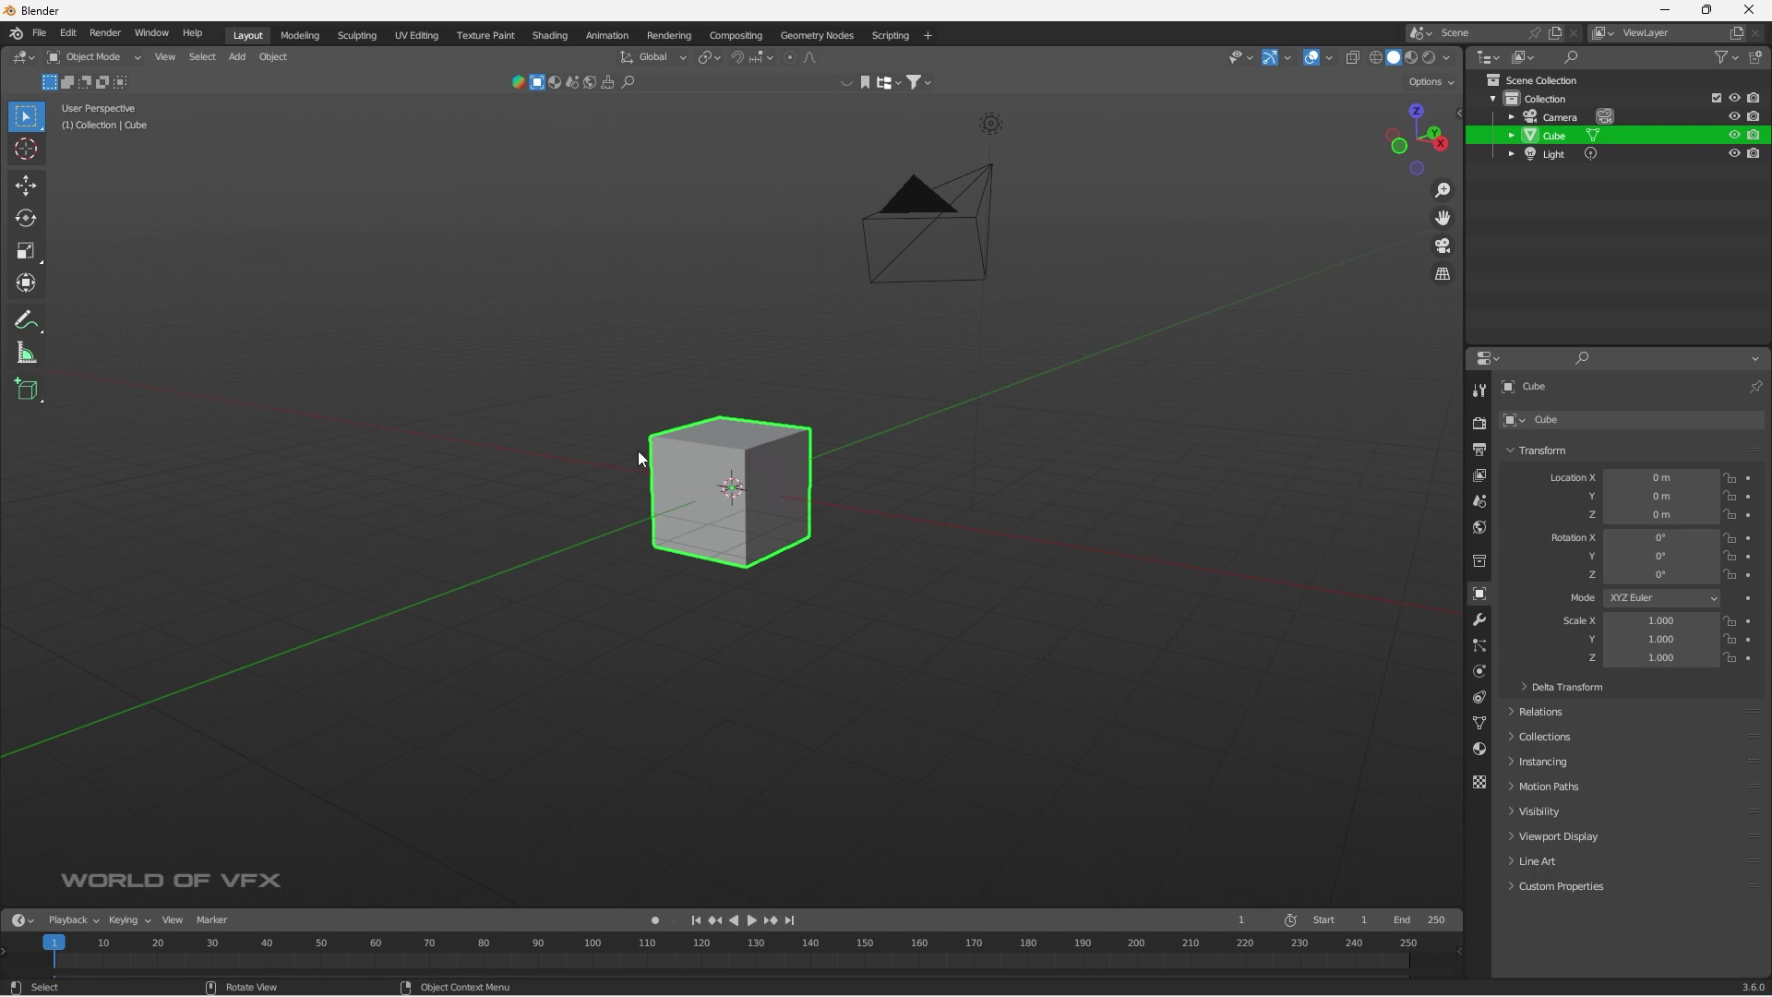
Switch the cube into Edit Mode and back to Object Mode.
{"action": "key", "text": "Tab"}
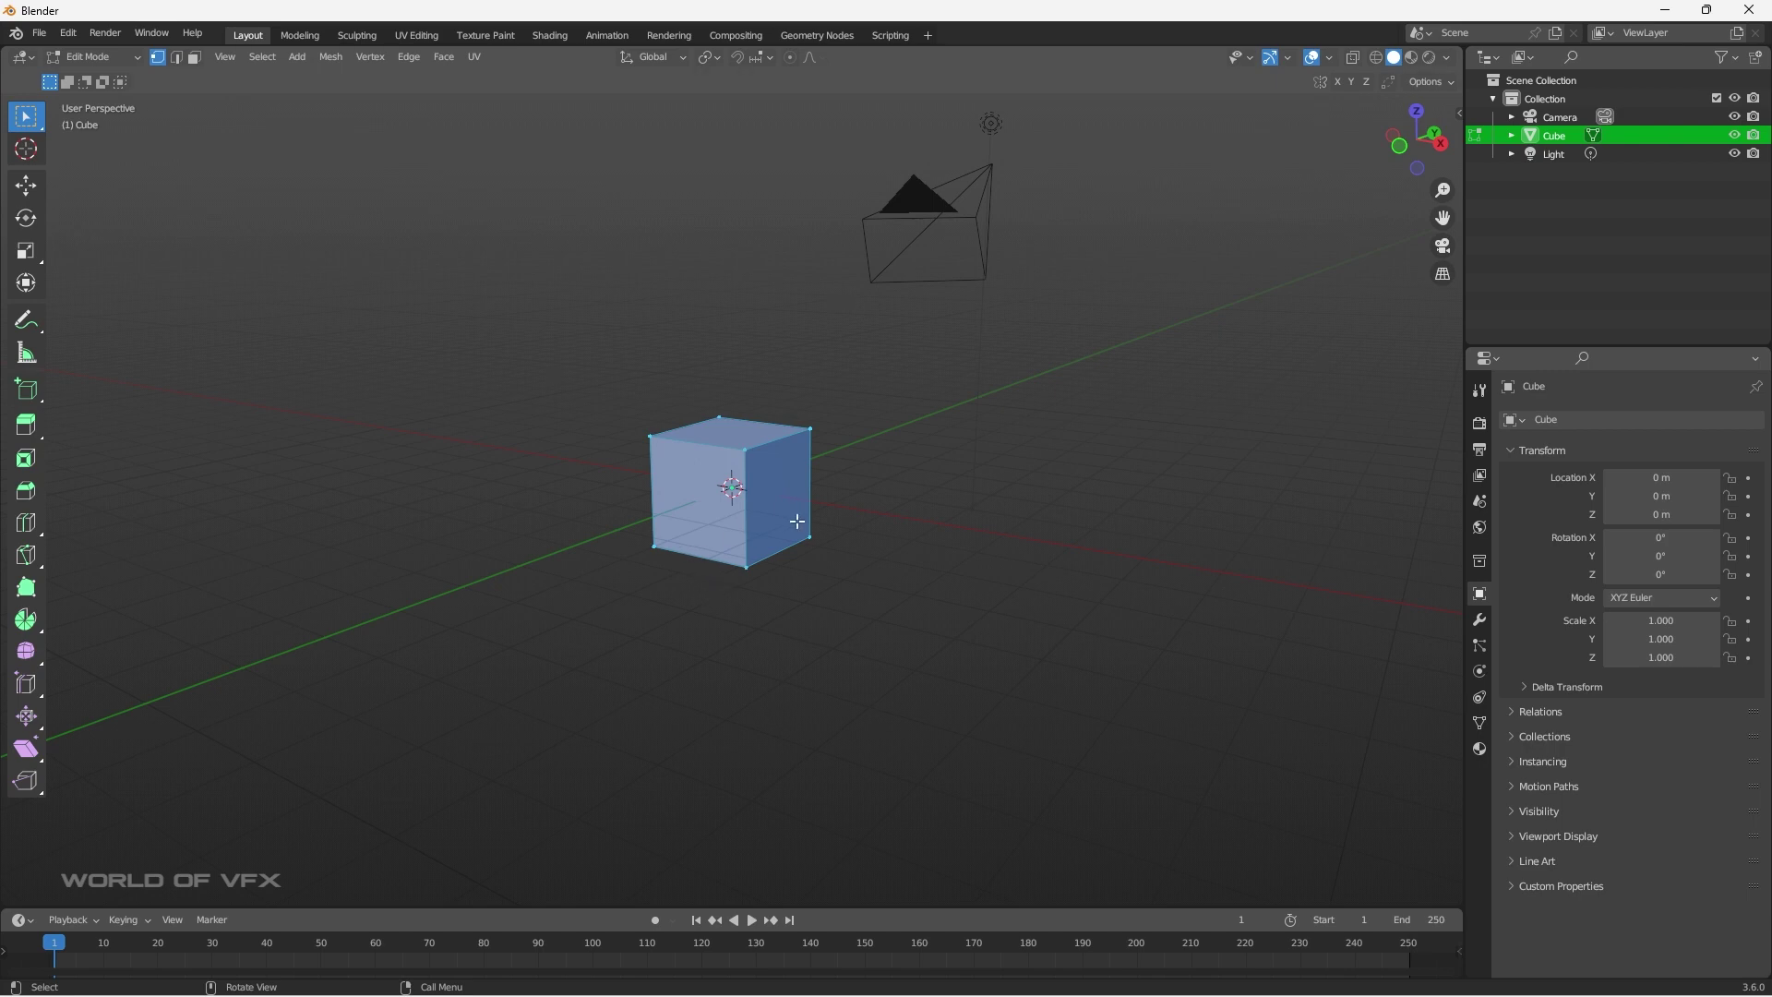
{"action": "key", "text": "Tab"}
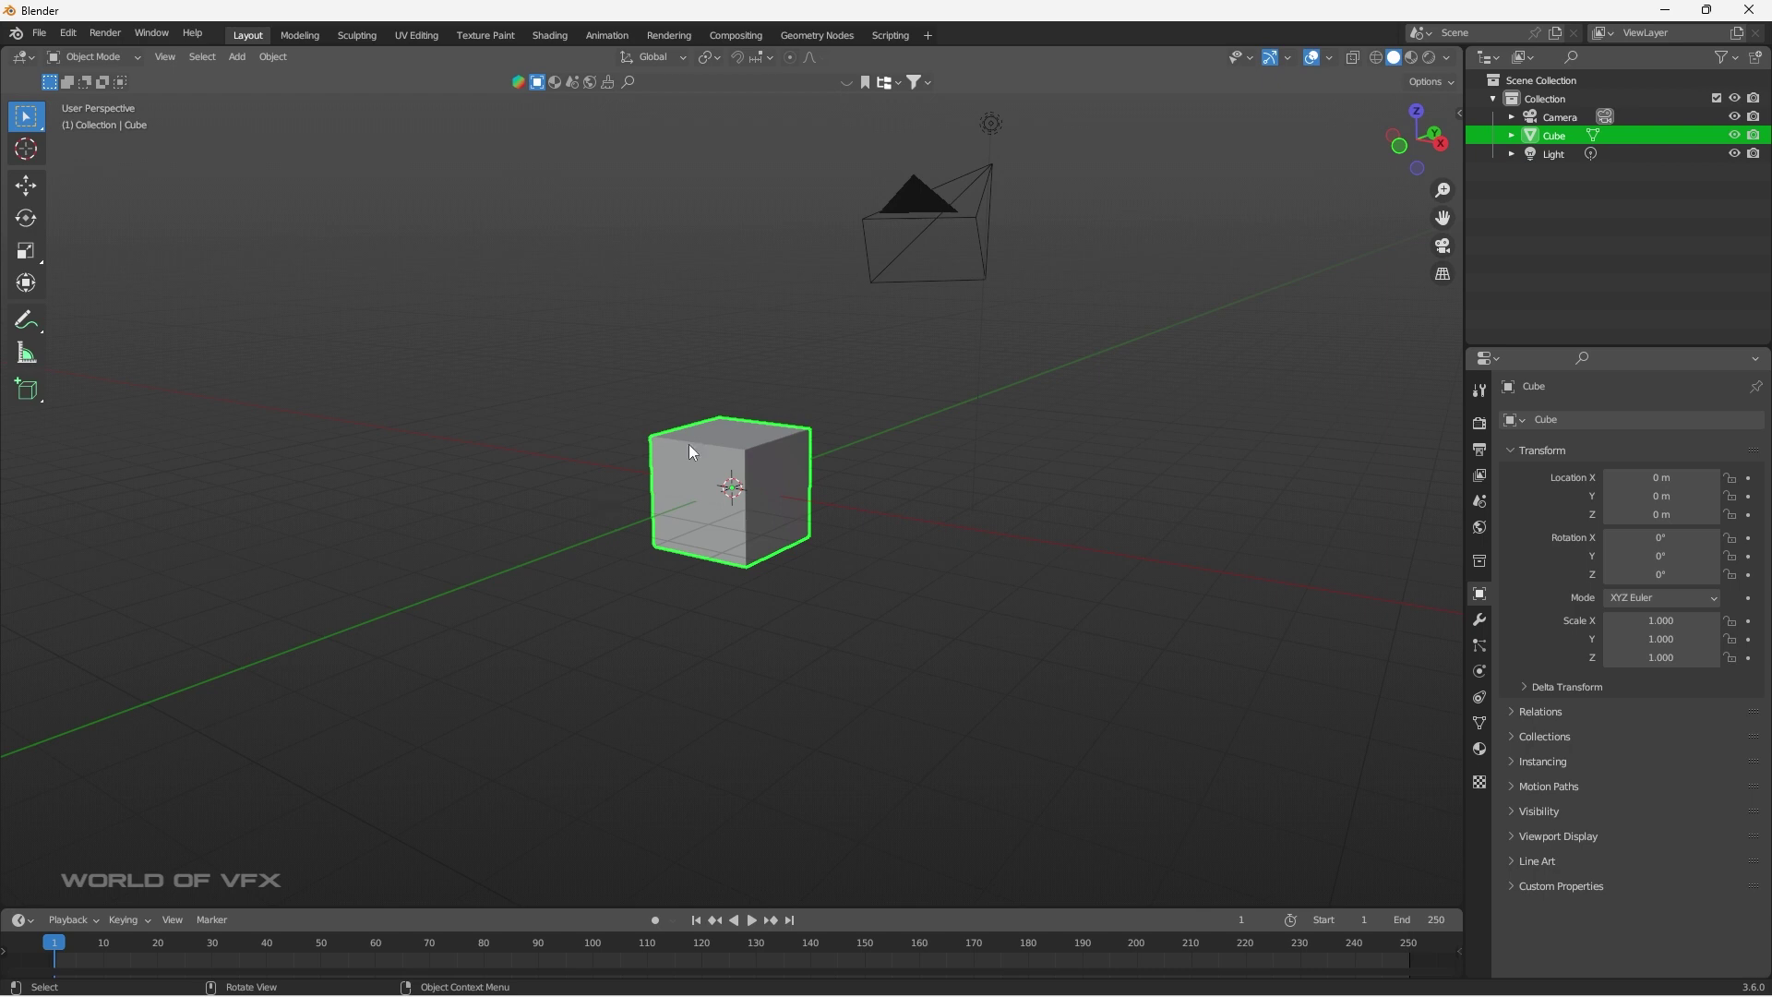
{"action": "middle_click_drag", "start_coordinate": [755, 406], "coordinate": [730, 425]}
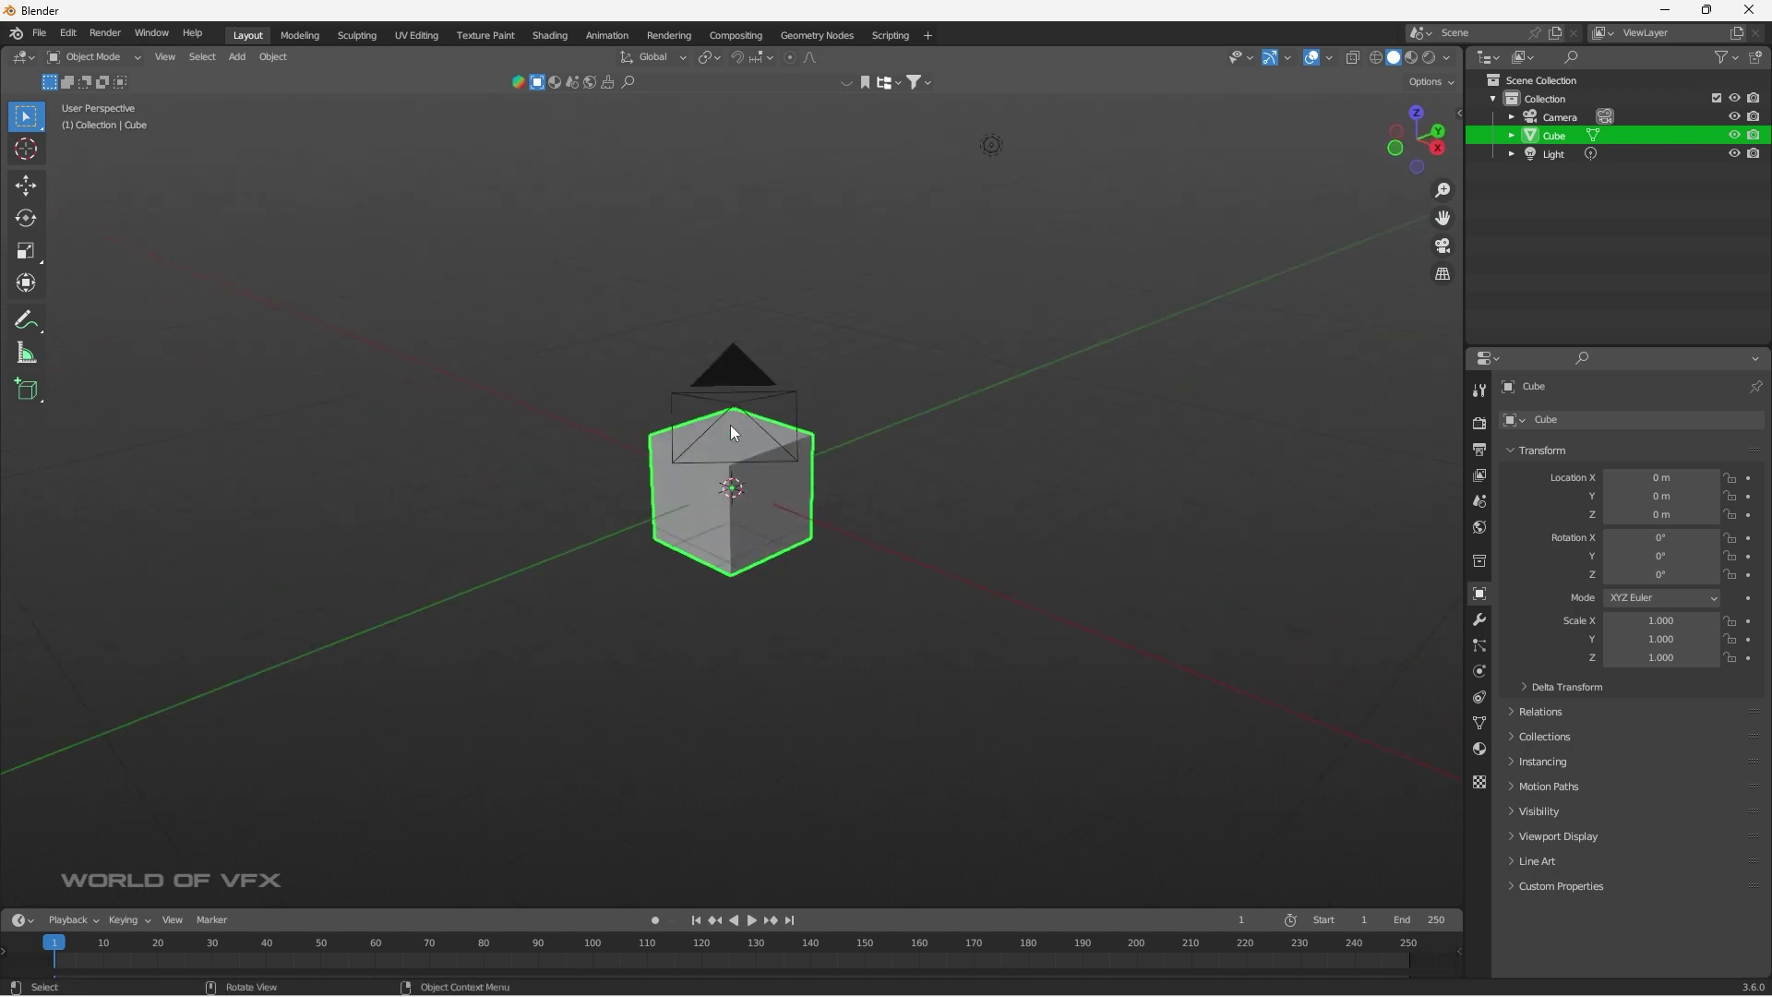
{"action": "middle_click_drag", "start_coordinate": [558, 550], "coordinate": [588, 548]}
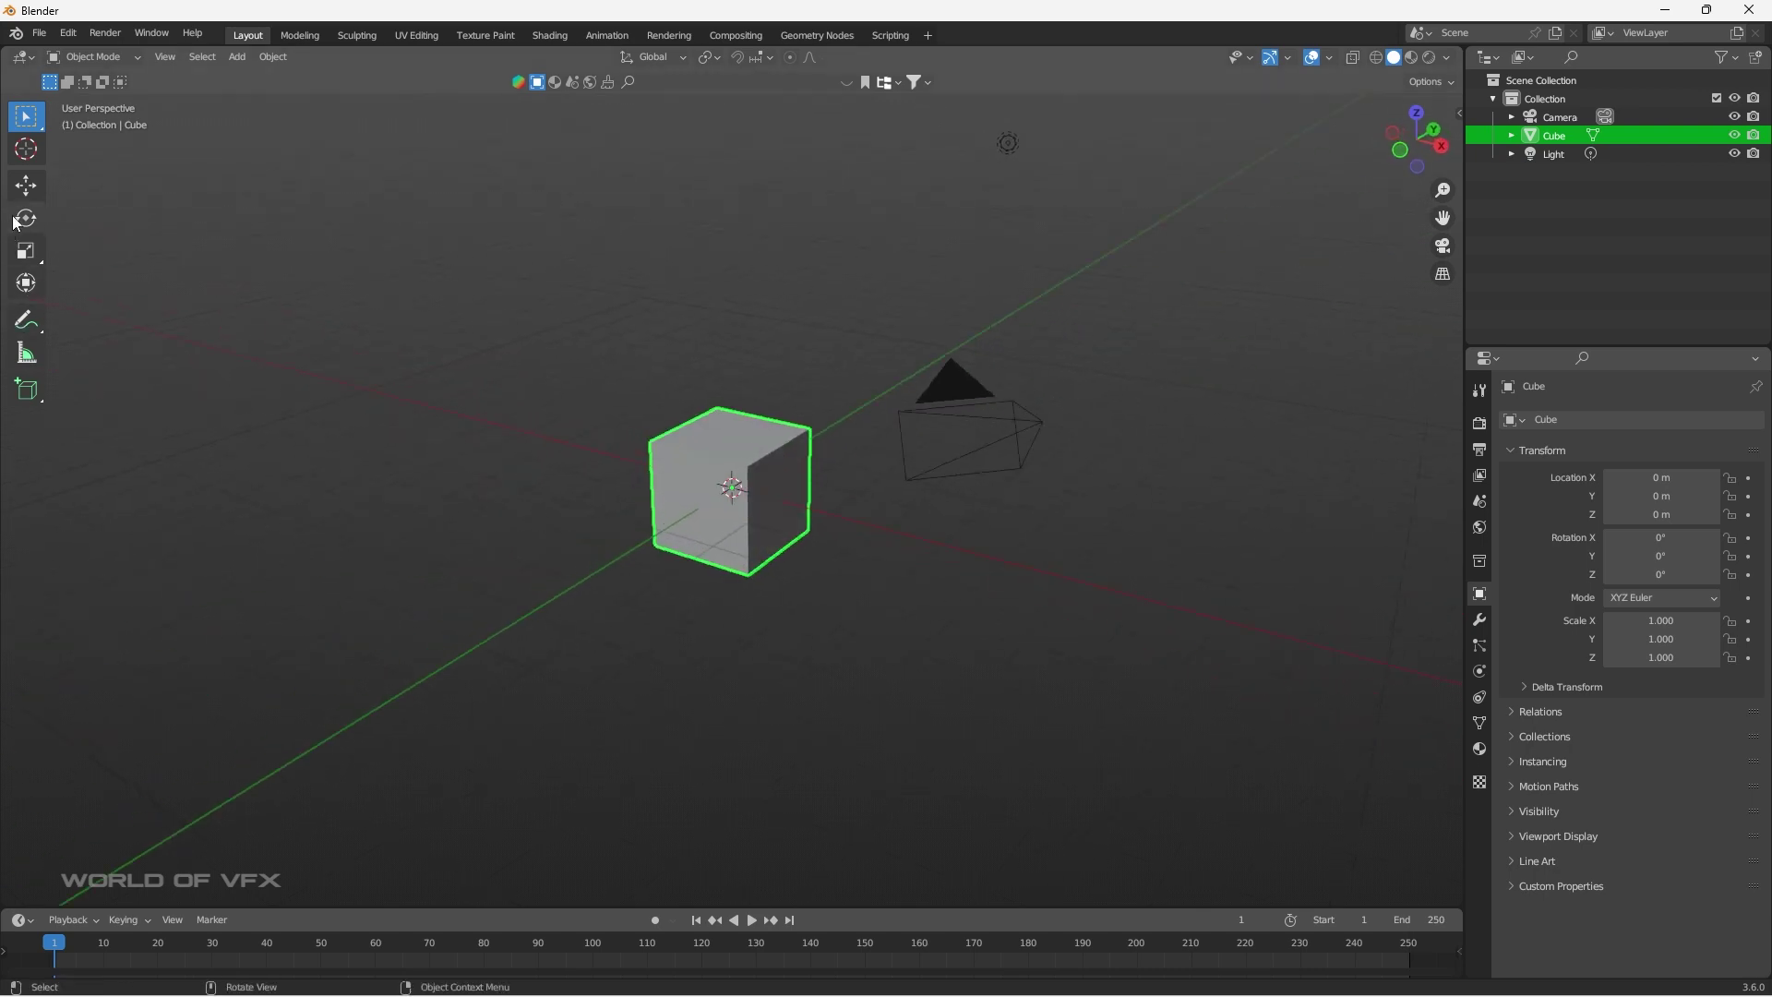
Try moving the cube along the X axis and along the Z axis with the Move tool, undoing each move.
{"action": "left_click", "coordinate": [26, 185]}
{"action": "left_click_drag", "start_coordinate": [792, 504], "coordinate": [450, 595]}
{"action": "key", "text": "ctrl+z"}
{"action": "key", "text": "ctrl+z"}
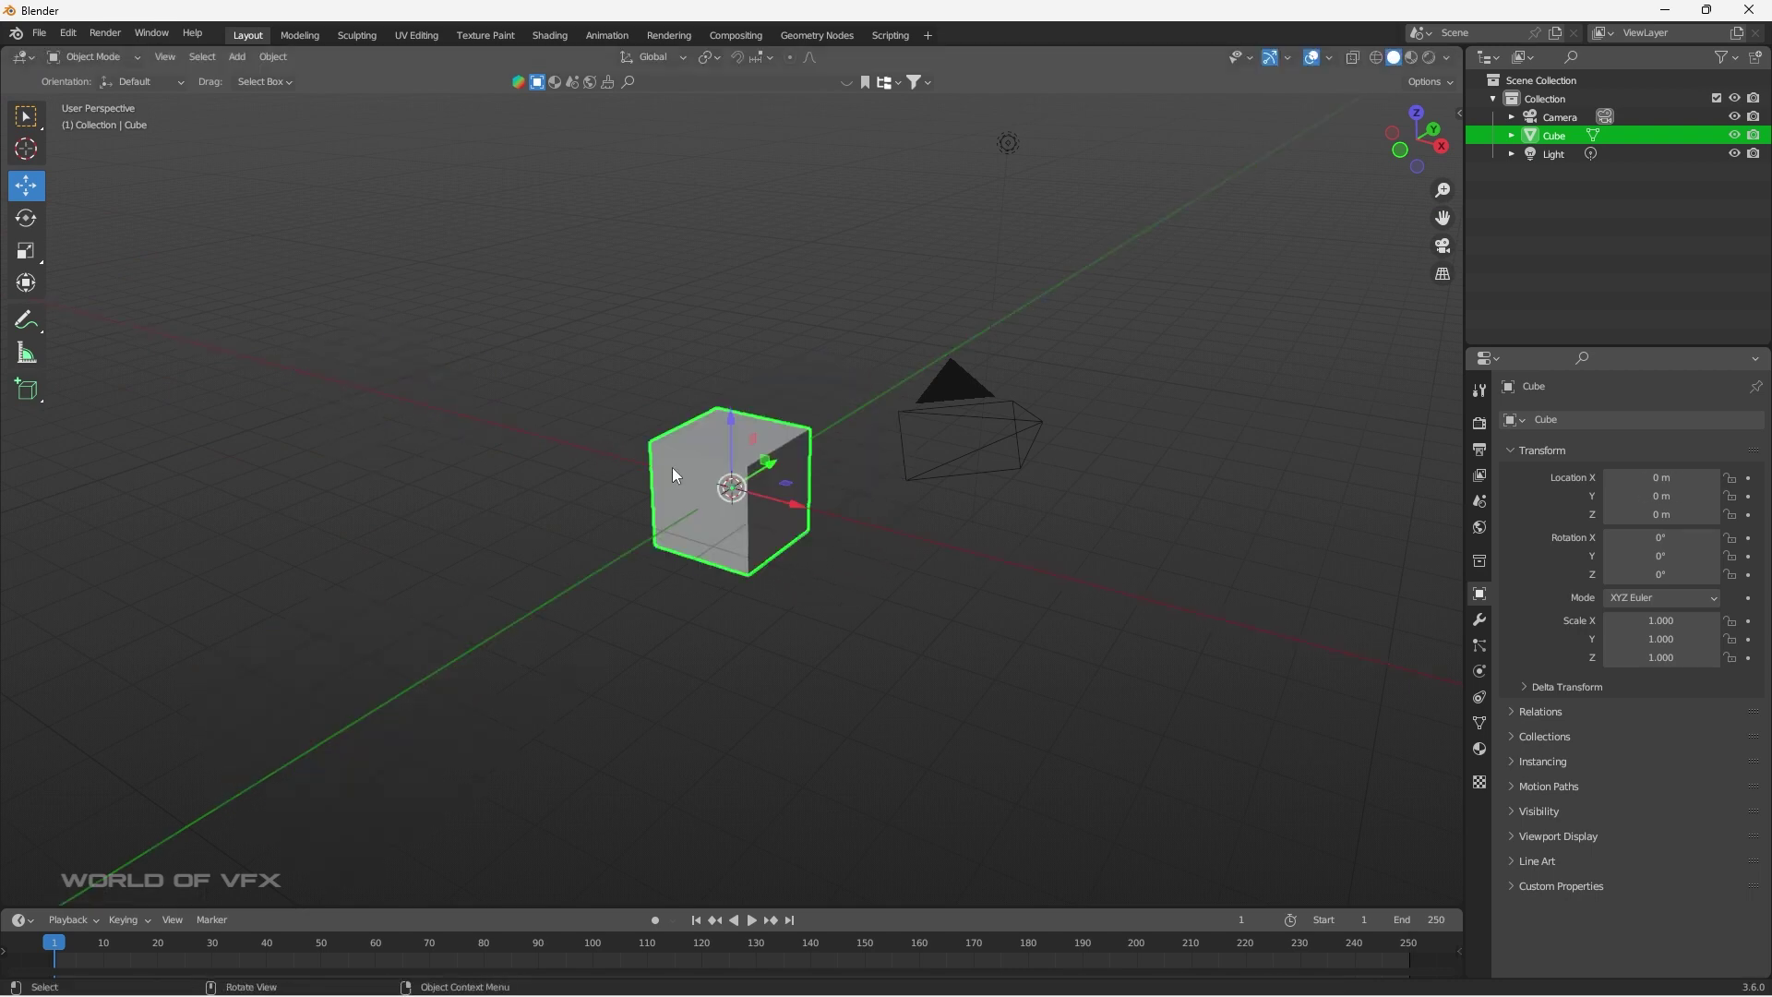
{"action": "left_click_drag", "start_coordinate": [731, 420], "coordinate": [743, 379]}
{"action": "key", "text": "ctrl+z"}
Try rotating the cube about the Z axis and scaling it along the X axis, undoing each change.
{"action": "left_click", "coordinate": [26, 218]}
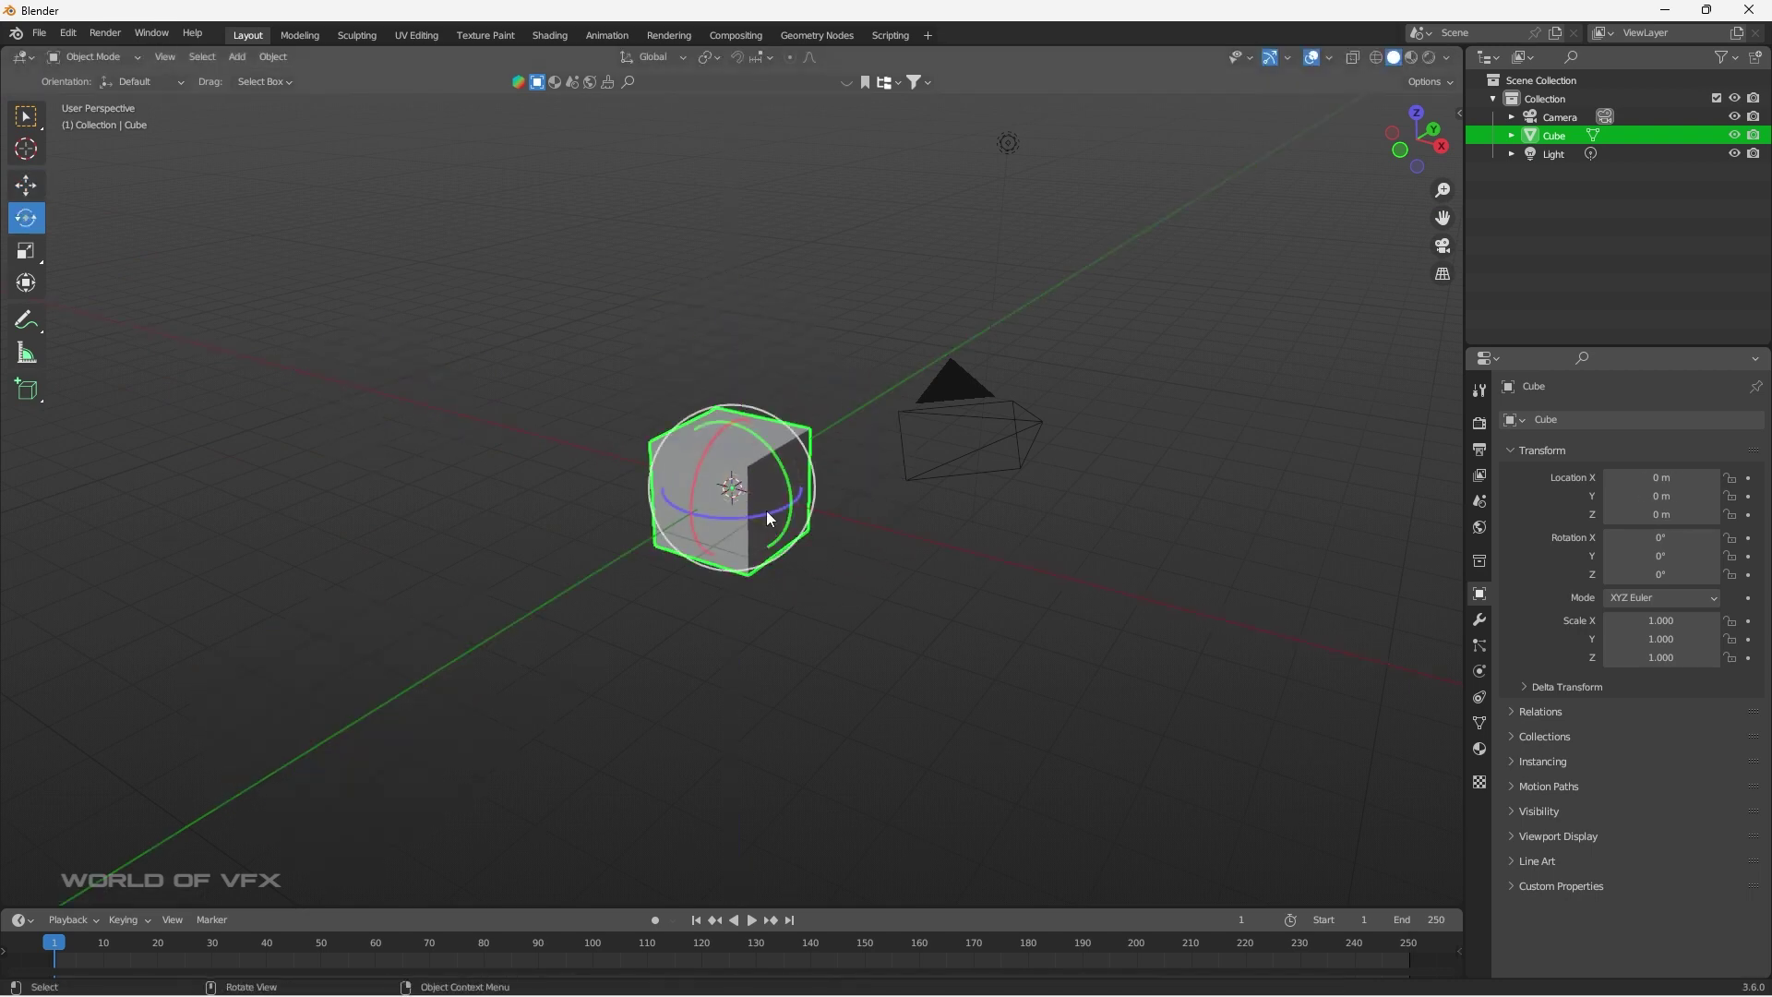
{"action": "left_click_drag", "start_coordinate": [766, 511], "coordinate": [808, 502]}
{"action": "key", "text": "ctrl+z"}
{"action": "left_click", "coordinate": [25, 250]}
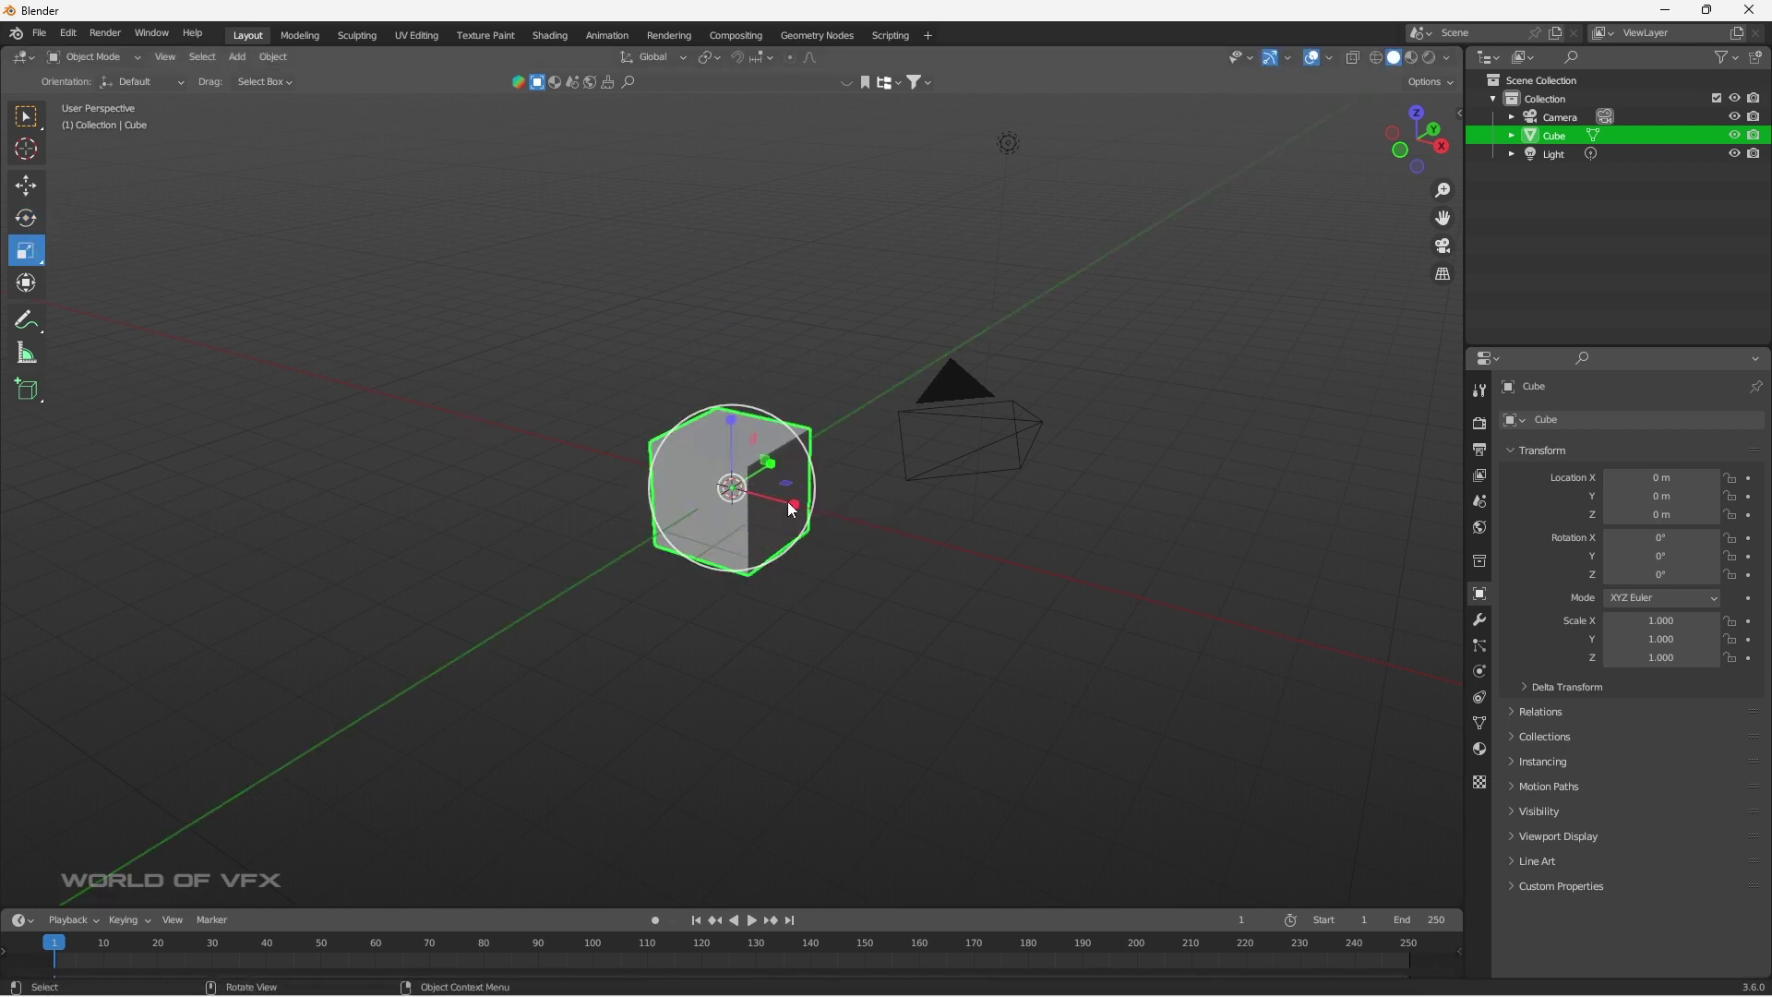
{"action": "left_click_drag", "start_coordinate": [789, 501], "coordinate": [914, 536]}
{"action": "key", "text": "ctrl+z"}
Try scaling the cube along the Y axis with the combined Transform tool and undo it.
{"action": "left_click", "coordinate": [26, 283]}
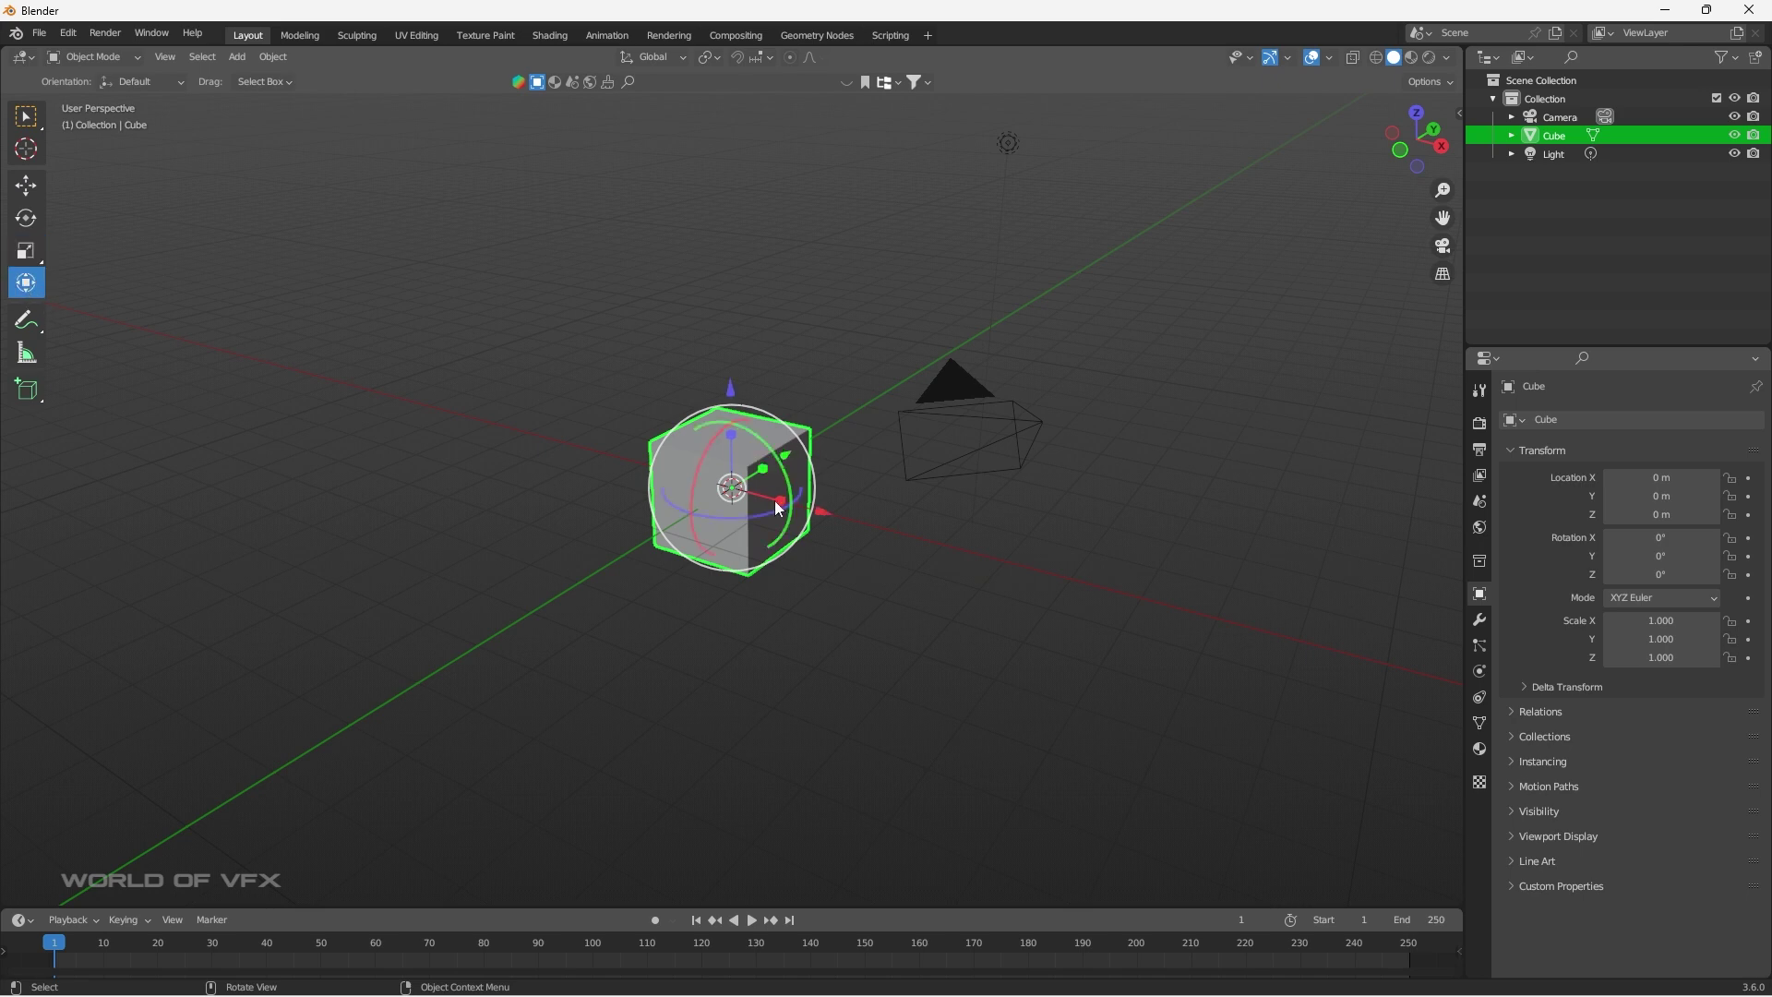
{"action": "left_click_drag", "start_coordinate": [762, 469], "coordinate": [811, 474]}
{"action": "key", "text": "ctrl+z"}
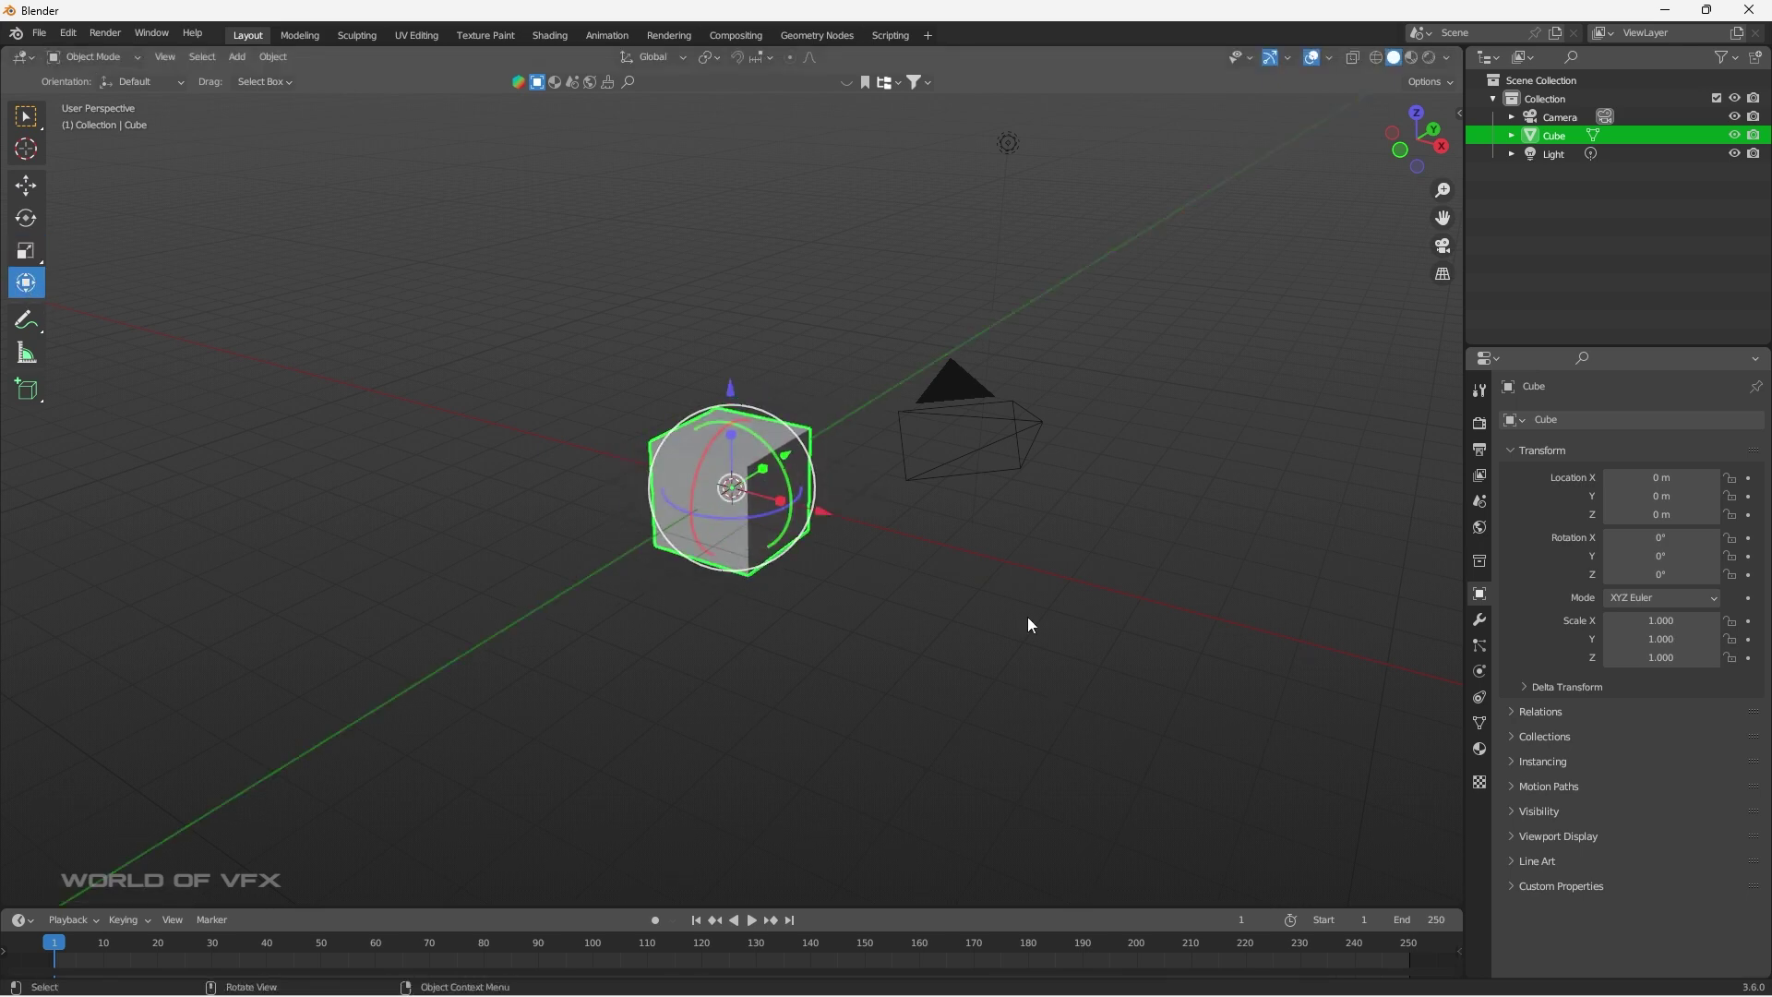
Draw a looping freehand annotation stroke around the cube and undo it.
{"action": "left_click", "coordinate": [26, 320]}
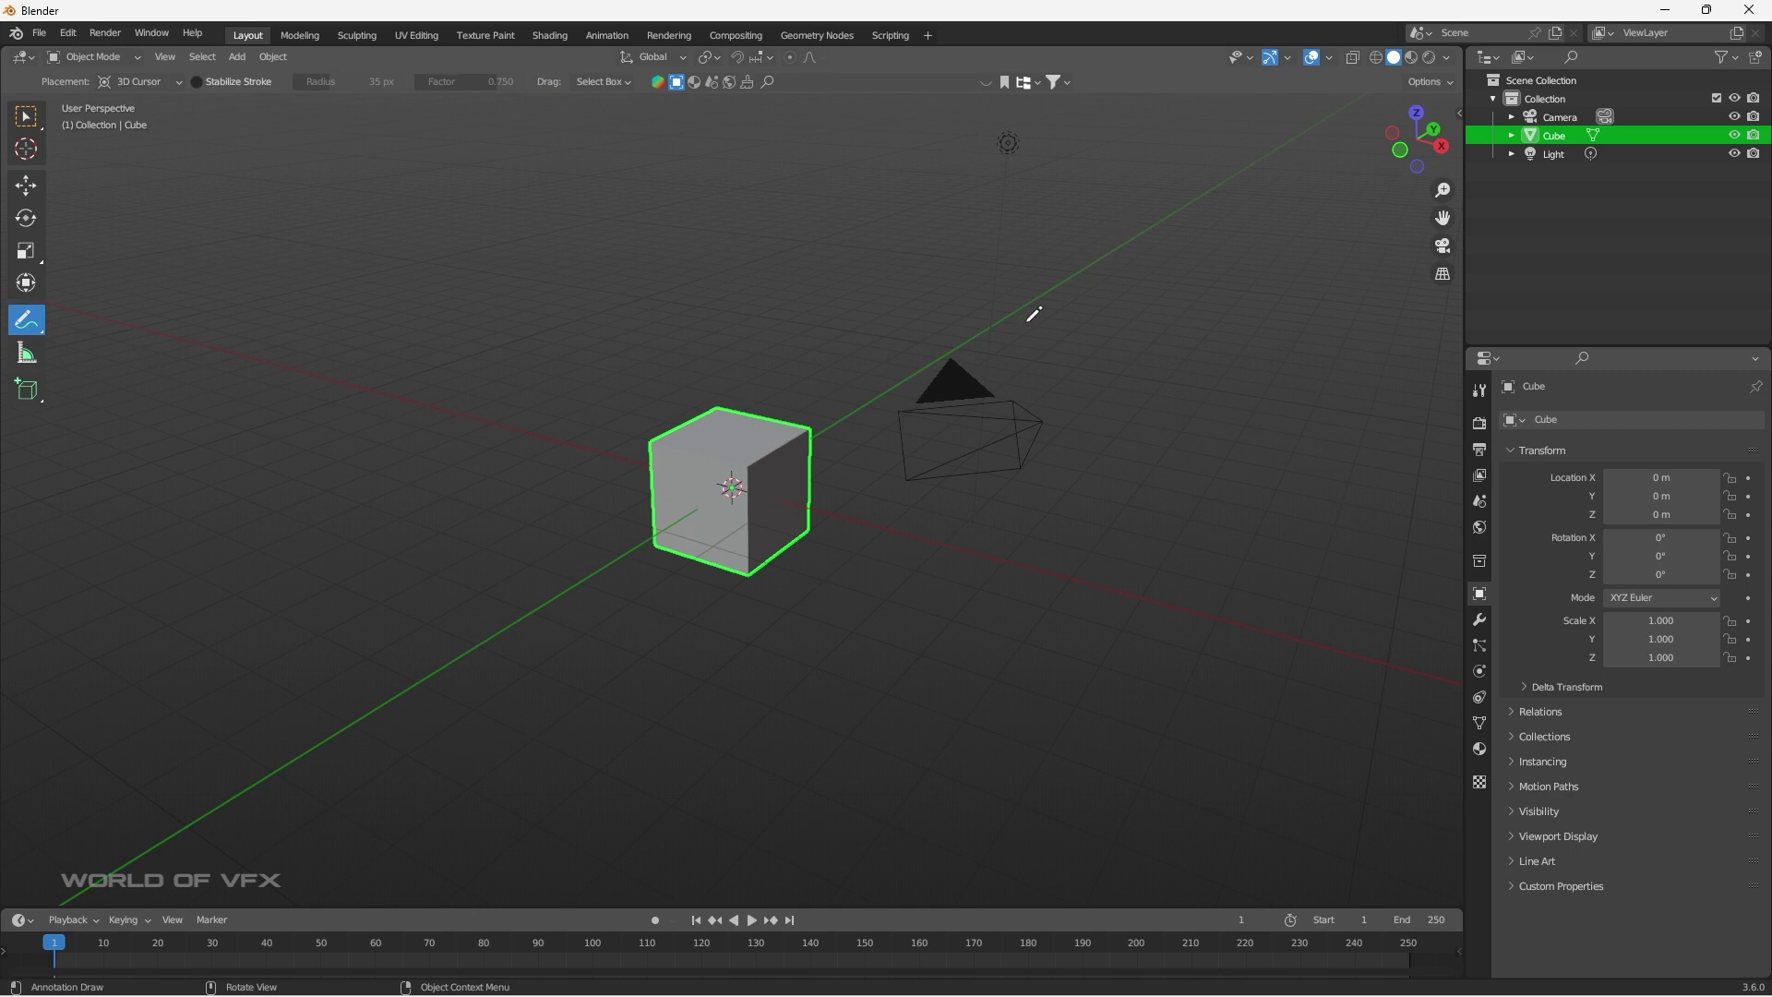
{"action": "mouse_move", "coordinate": [755, 367]}
{"action": "left_mouse_down"}
{"action": "mouse_move", "coordinate": [840, 256]}
{"action": "mouse_move", "coordinate": [655, 388]}
{"action": "mouse_move", "coordinate": [817, 427]}
{"action": "left_mouse_up"}
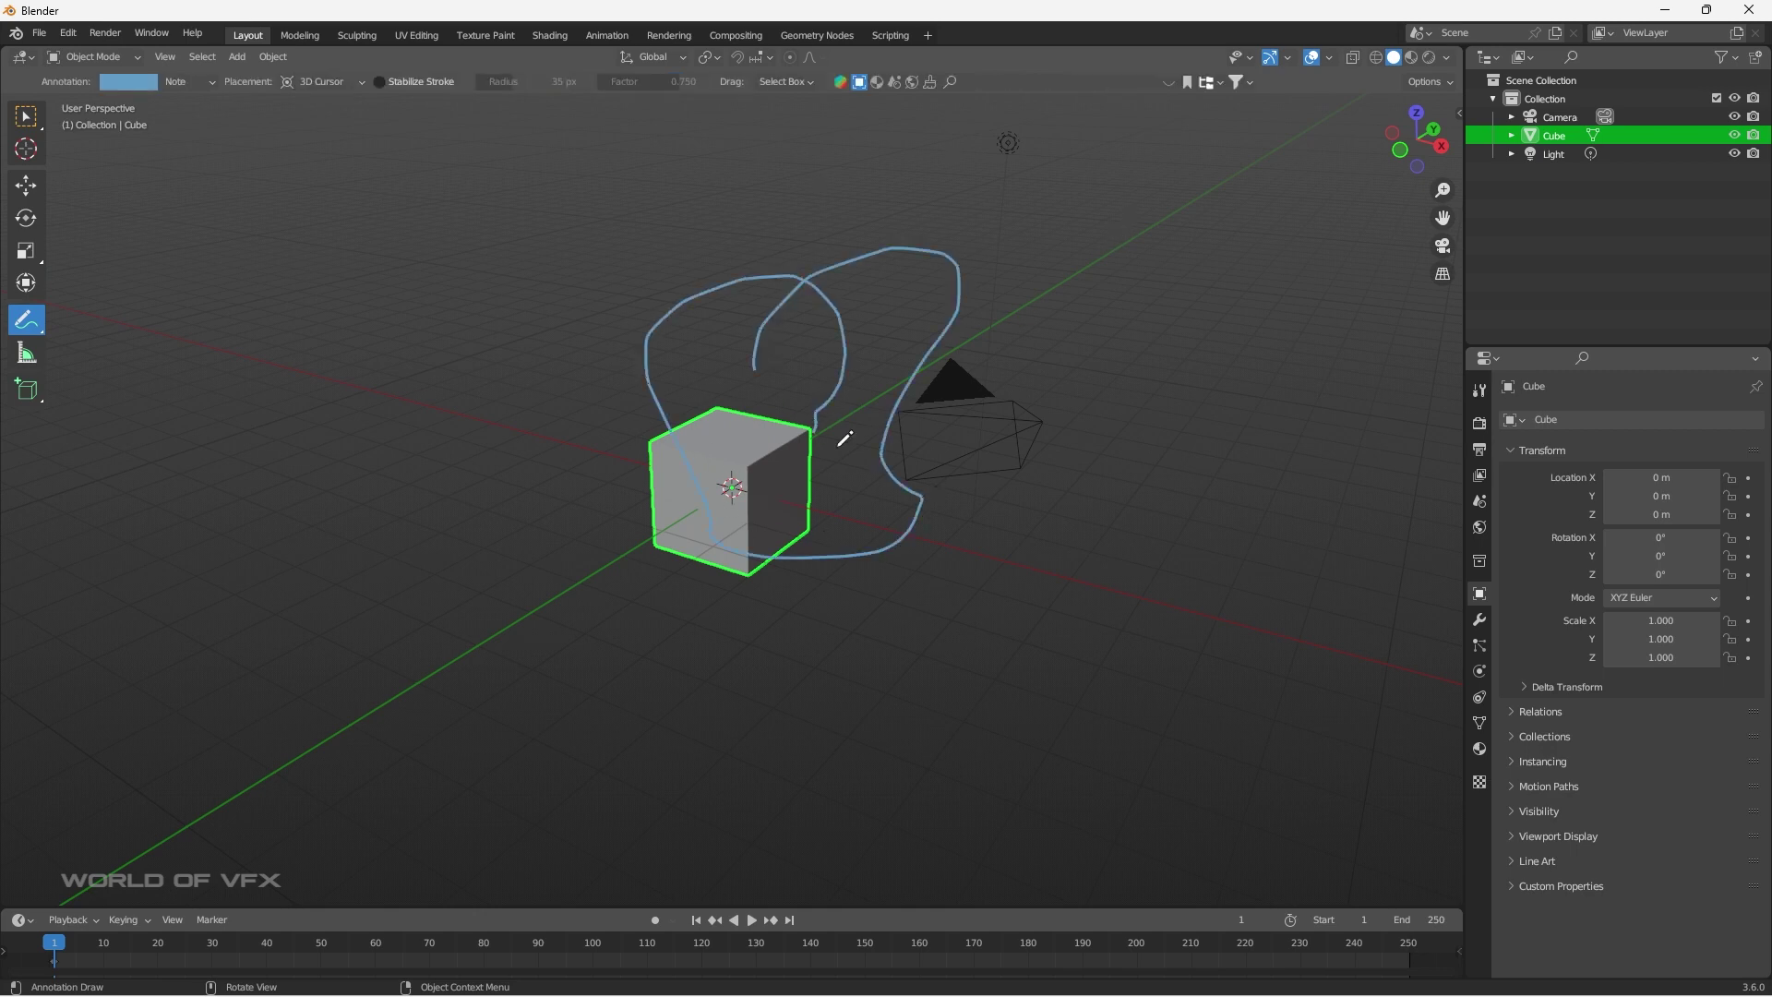
{"action": "key", "text": "ctrl+z"}
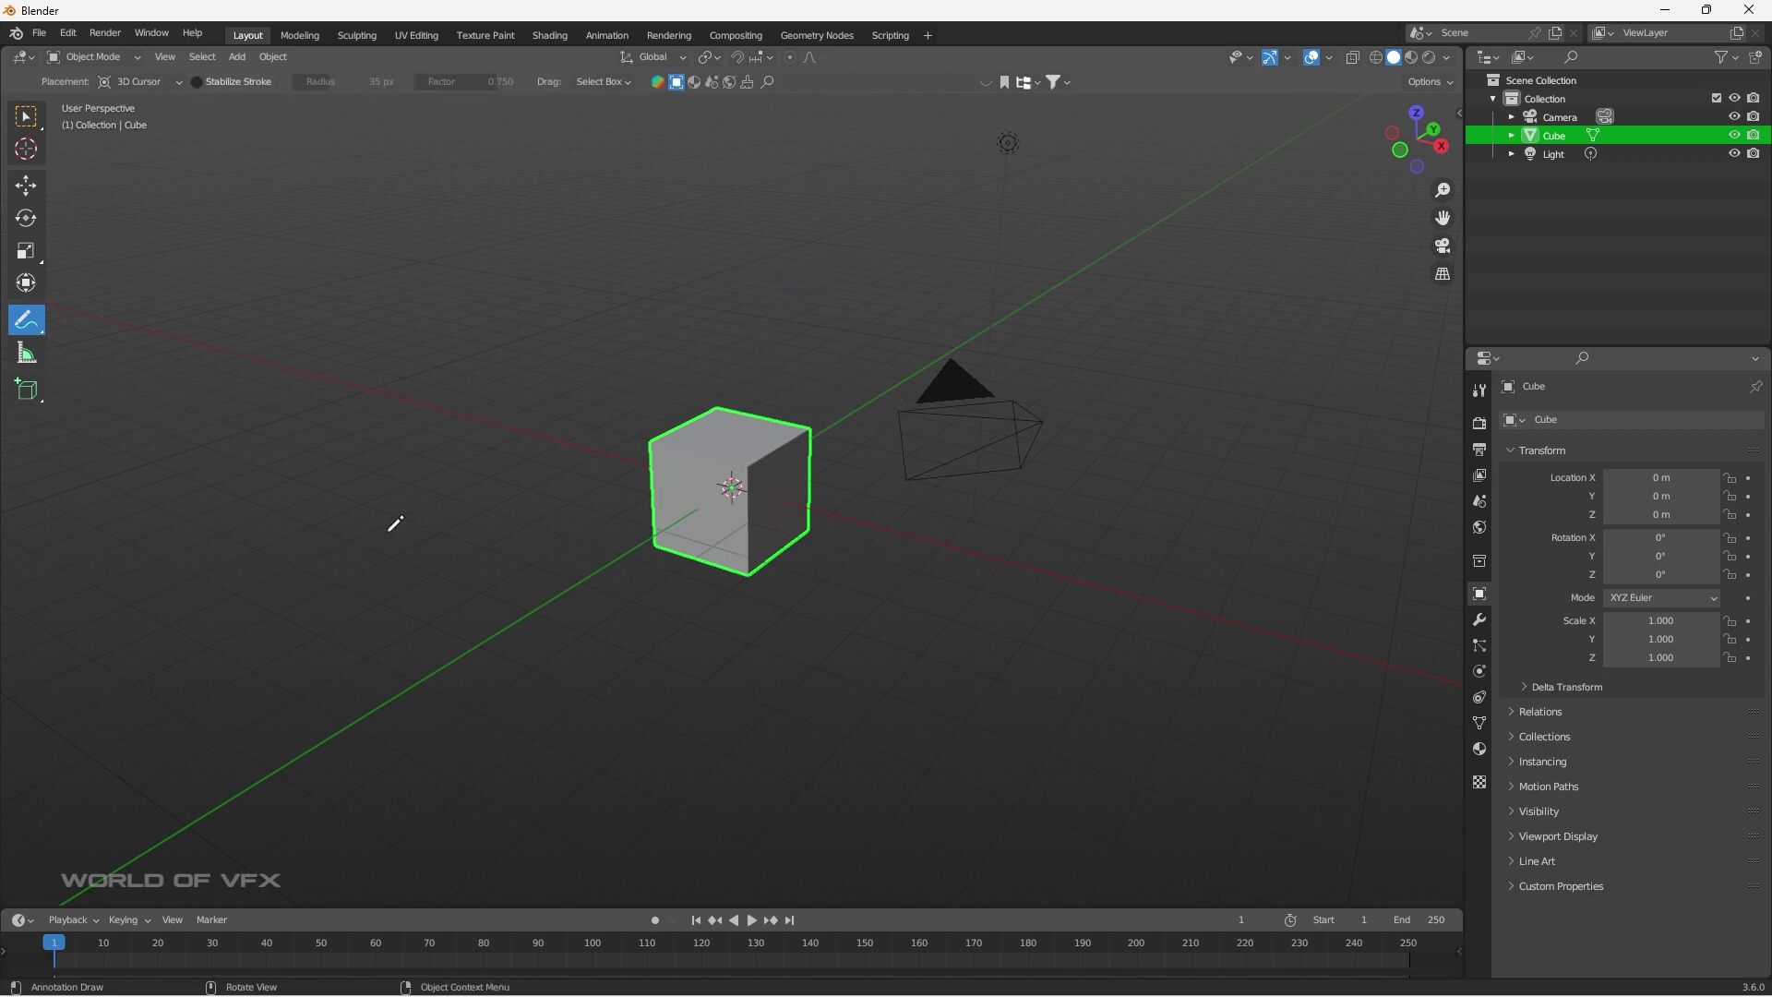
Try the Measure tool along the cube's lower front edge and undo the ruler.
{"action": "left_click", "coordinate": [26, 353]}
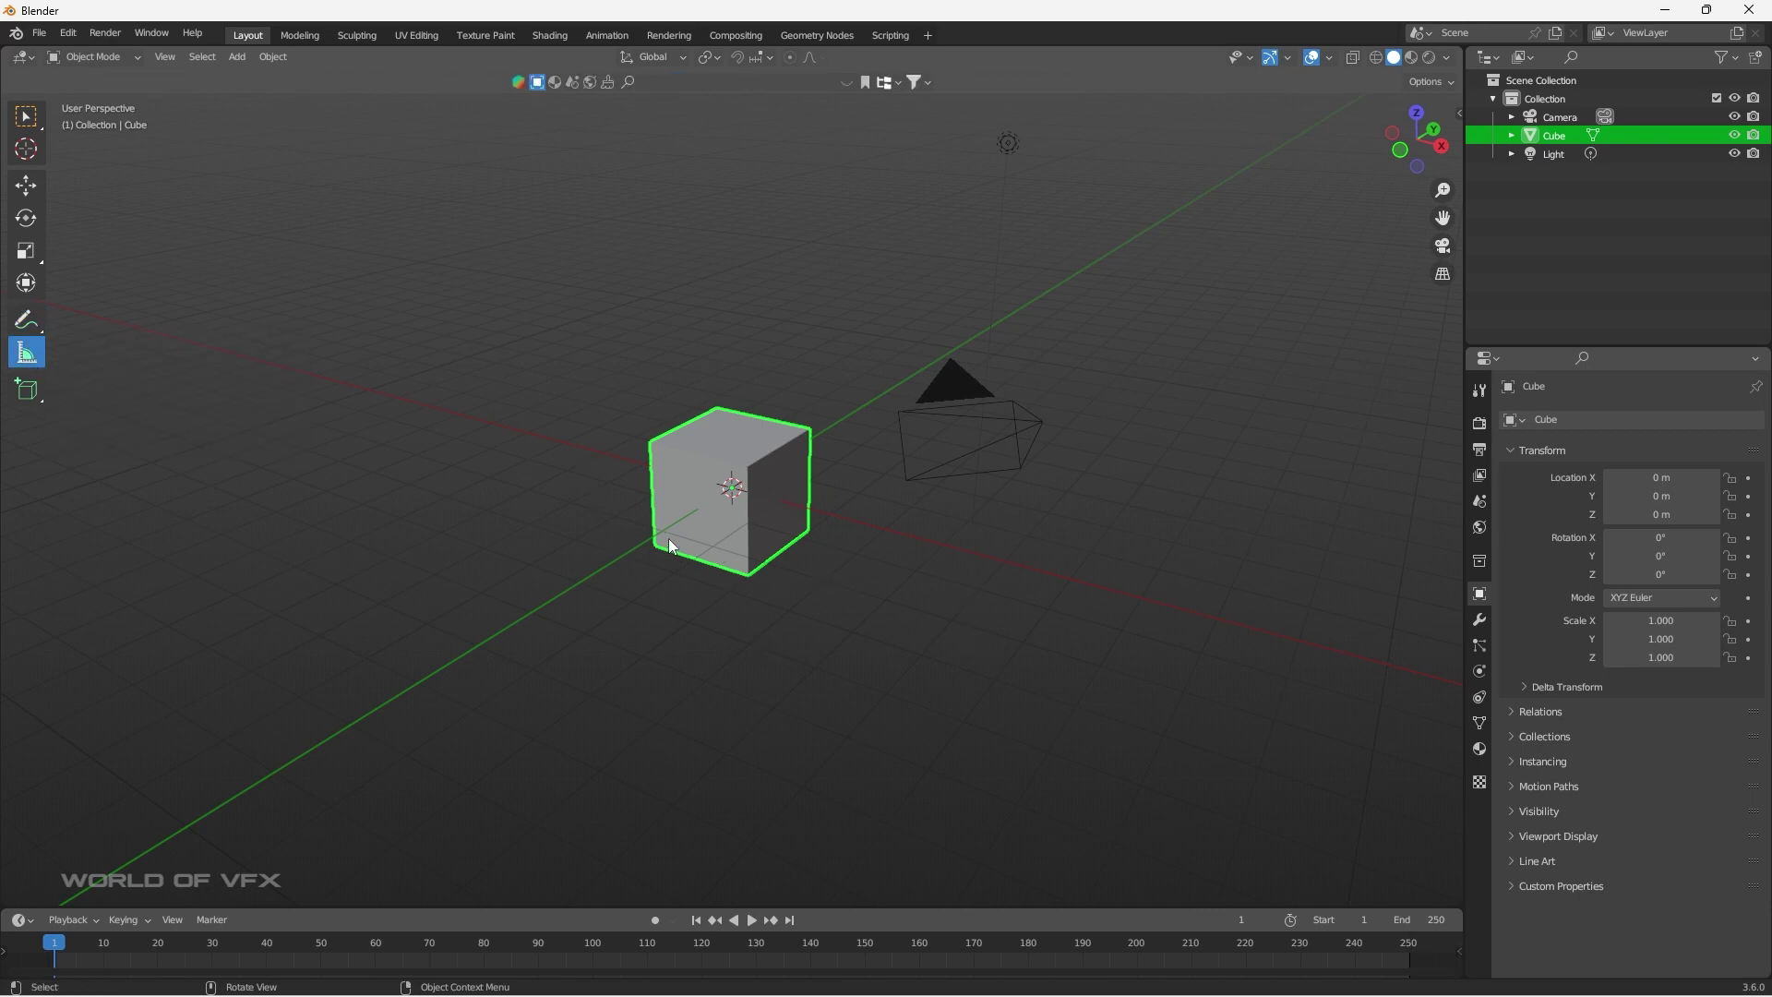
{"action": "left_click_drag", "start_coordinate": [670, 563], "coordinate": [746, 576]}
{"action": "key", "text": "ctrl+z"}
Box-select the cube in the scene, enter Edit Mode on it and clear the vertex selection.
{"action": "left_click", "coordinate": [26, 186]}
{"action": "left_click_drag", "start_coordinate": [506, 316], "coordinate": [795, 697]}
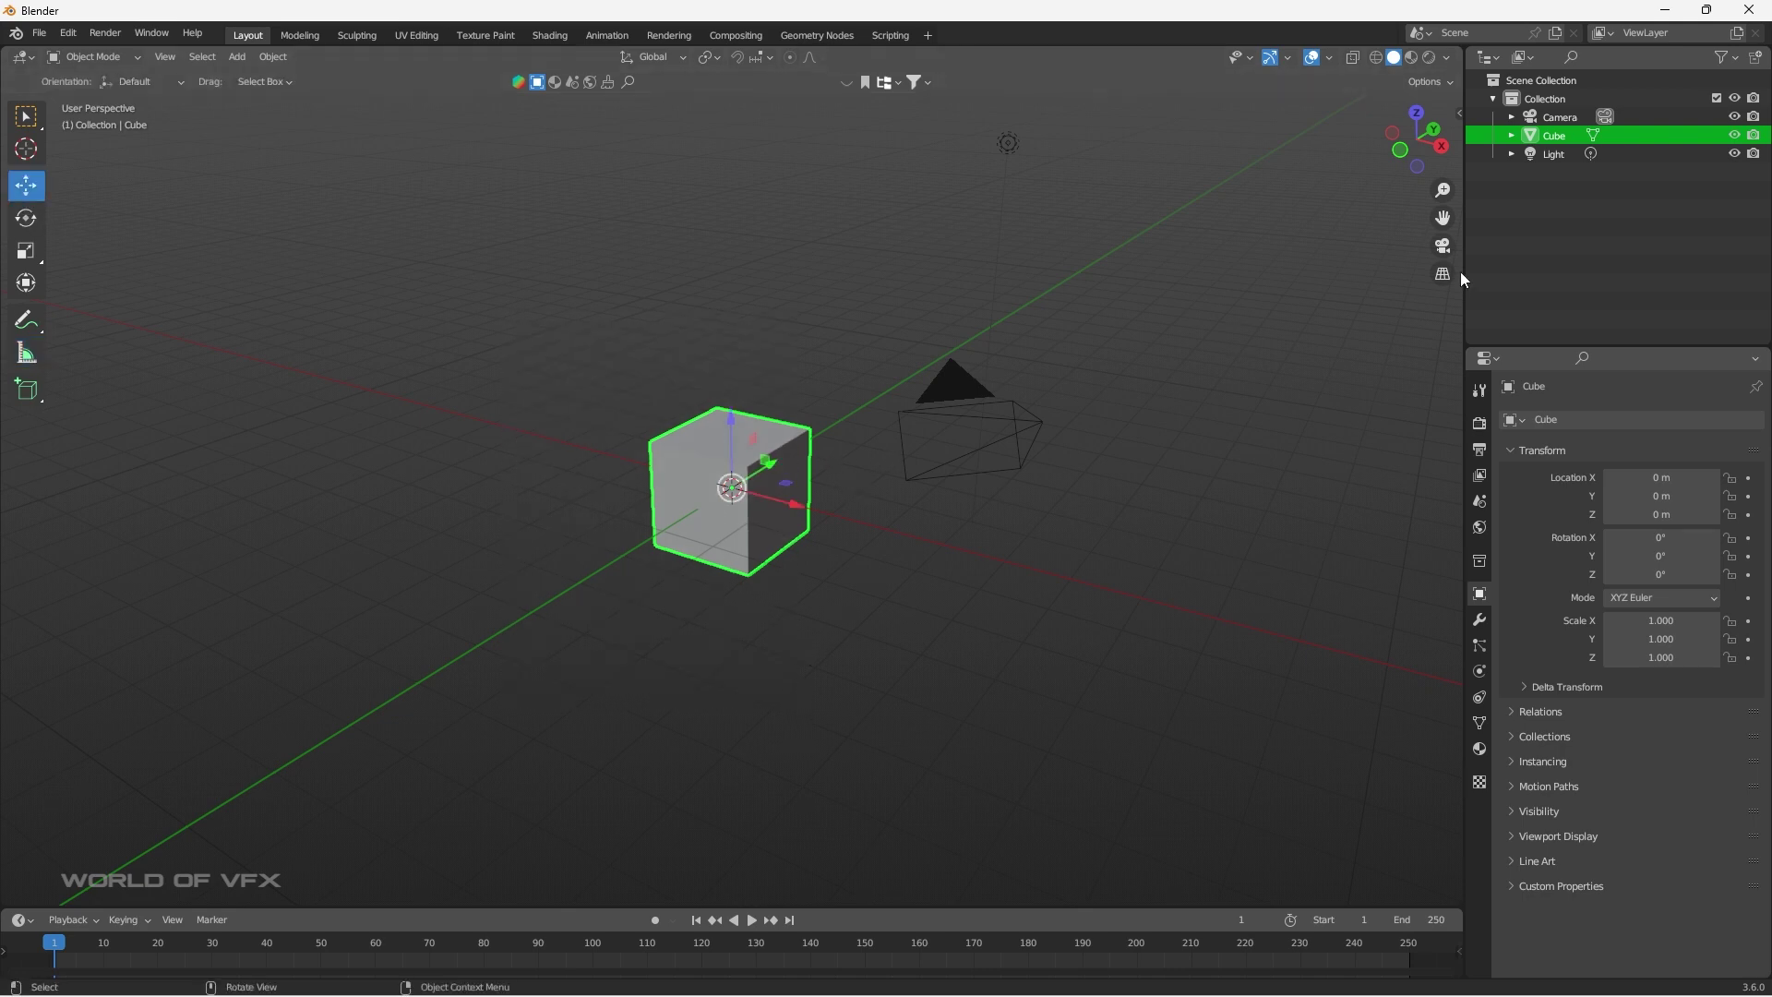
{"action": "key", "text": "Tab"}
{"action": "key", "text": "slash"}
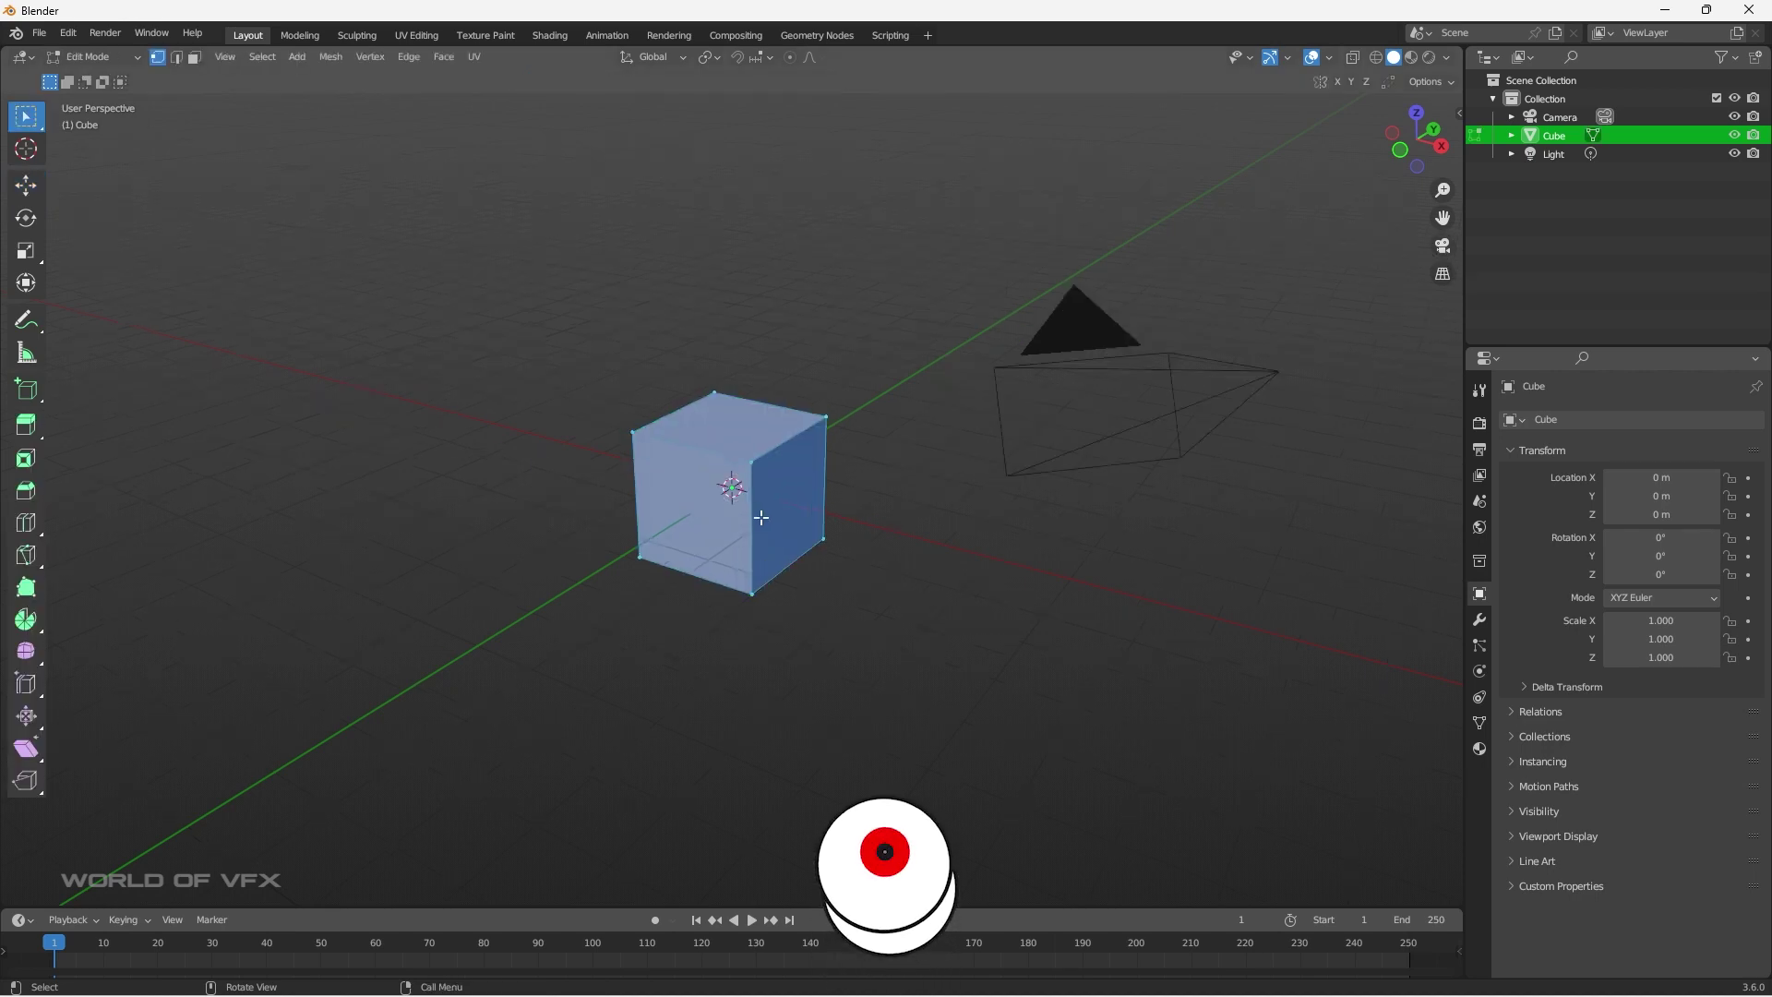
{"action": "mouse_move", "coordinate": [761, 518]}
{"action": "middle_mouse_down"}
{"action": "mouse_move", "coordinate": [910, 534]}
{"action": "mouse_move", "coordinate": [732, 507]}
{"action": "middle_mouse_up"}
{"action": "scroll", "coordinate": [736, 519], "scroll_direction": "up", "scroll_amount": 2}
{"action": "scroll", "coordinate": [736, 519], "scroll_direction": "down", "scroll_amount": 1}
{"action": "scroll", "coordinate": [735, 518], "scroll_direction": "up", "scroll_amount": 2}
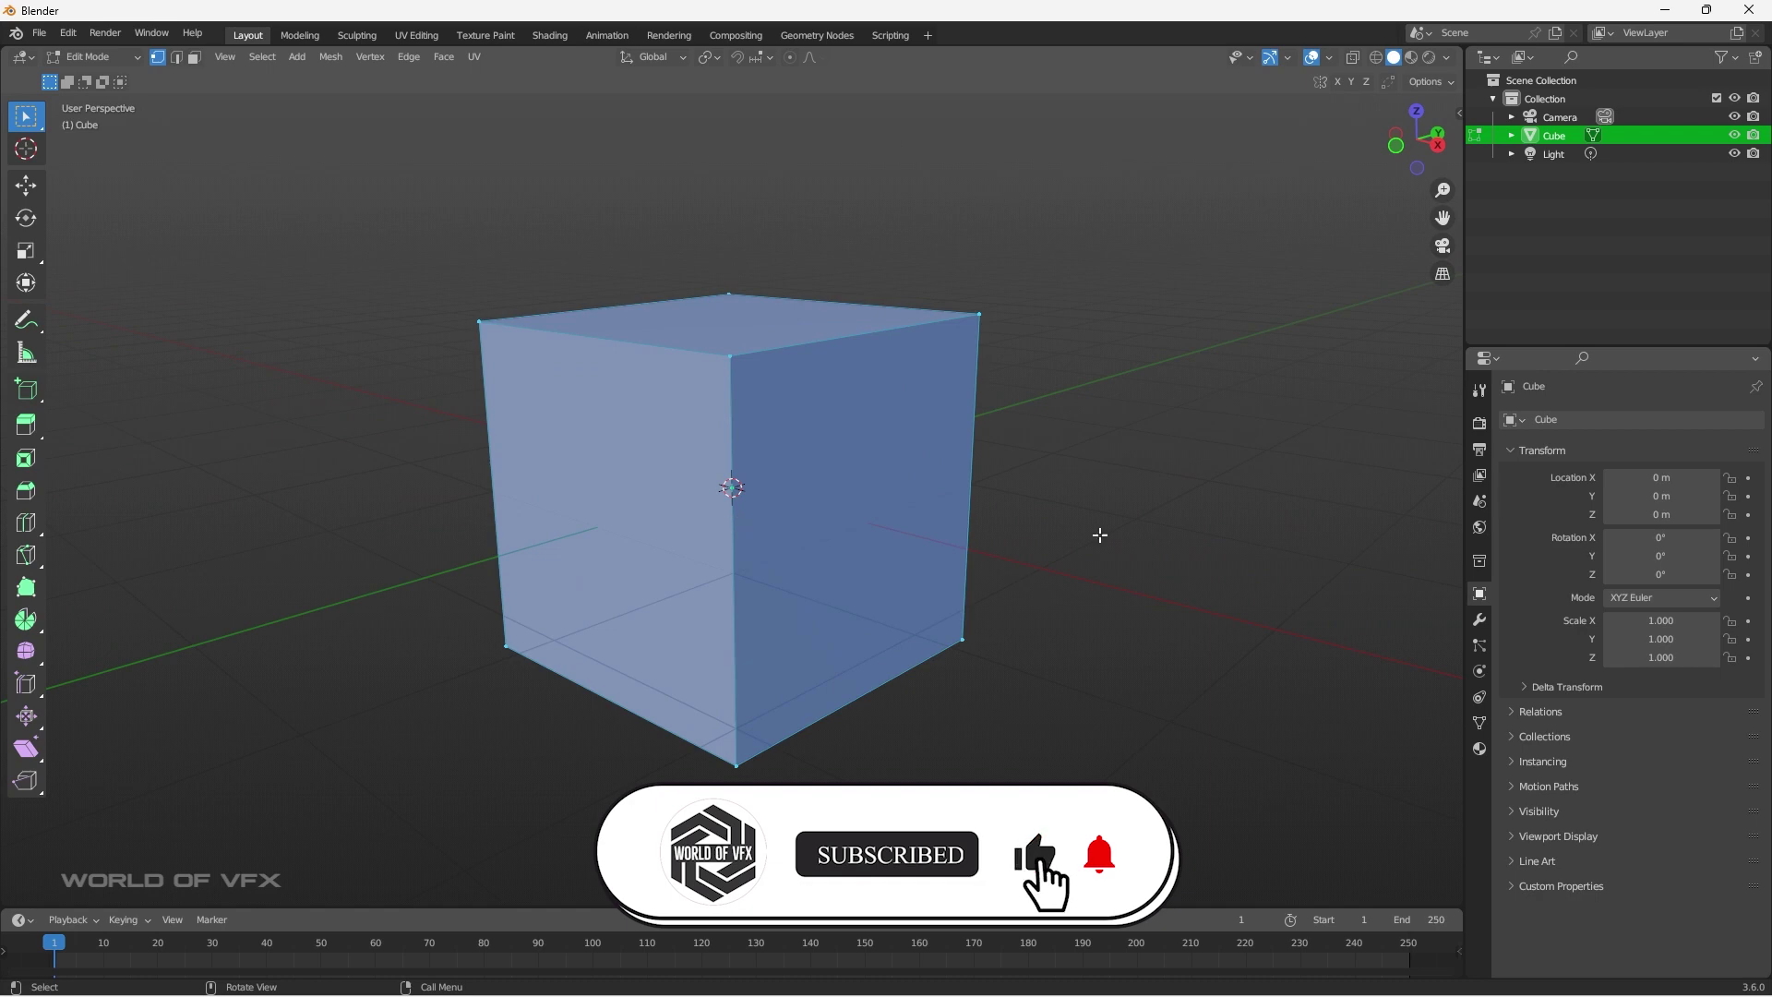
{"action": "left_click", "coordinate": [1175, 337]}
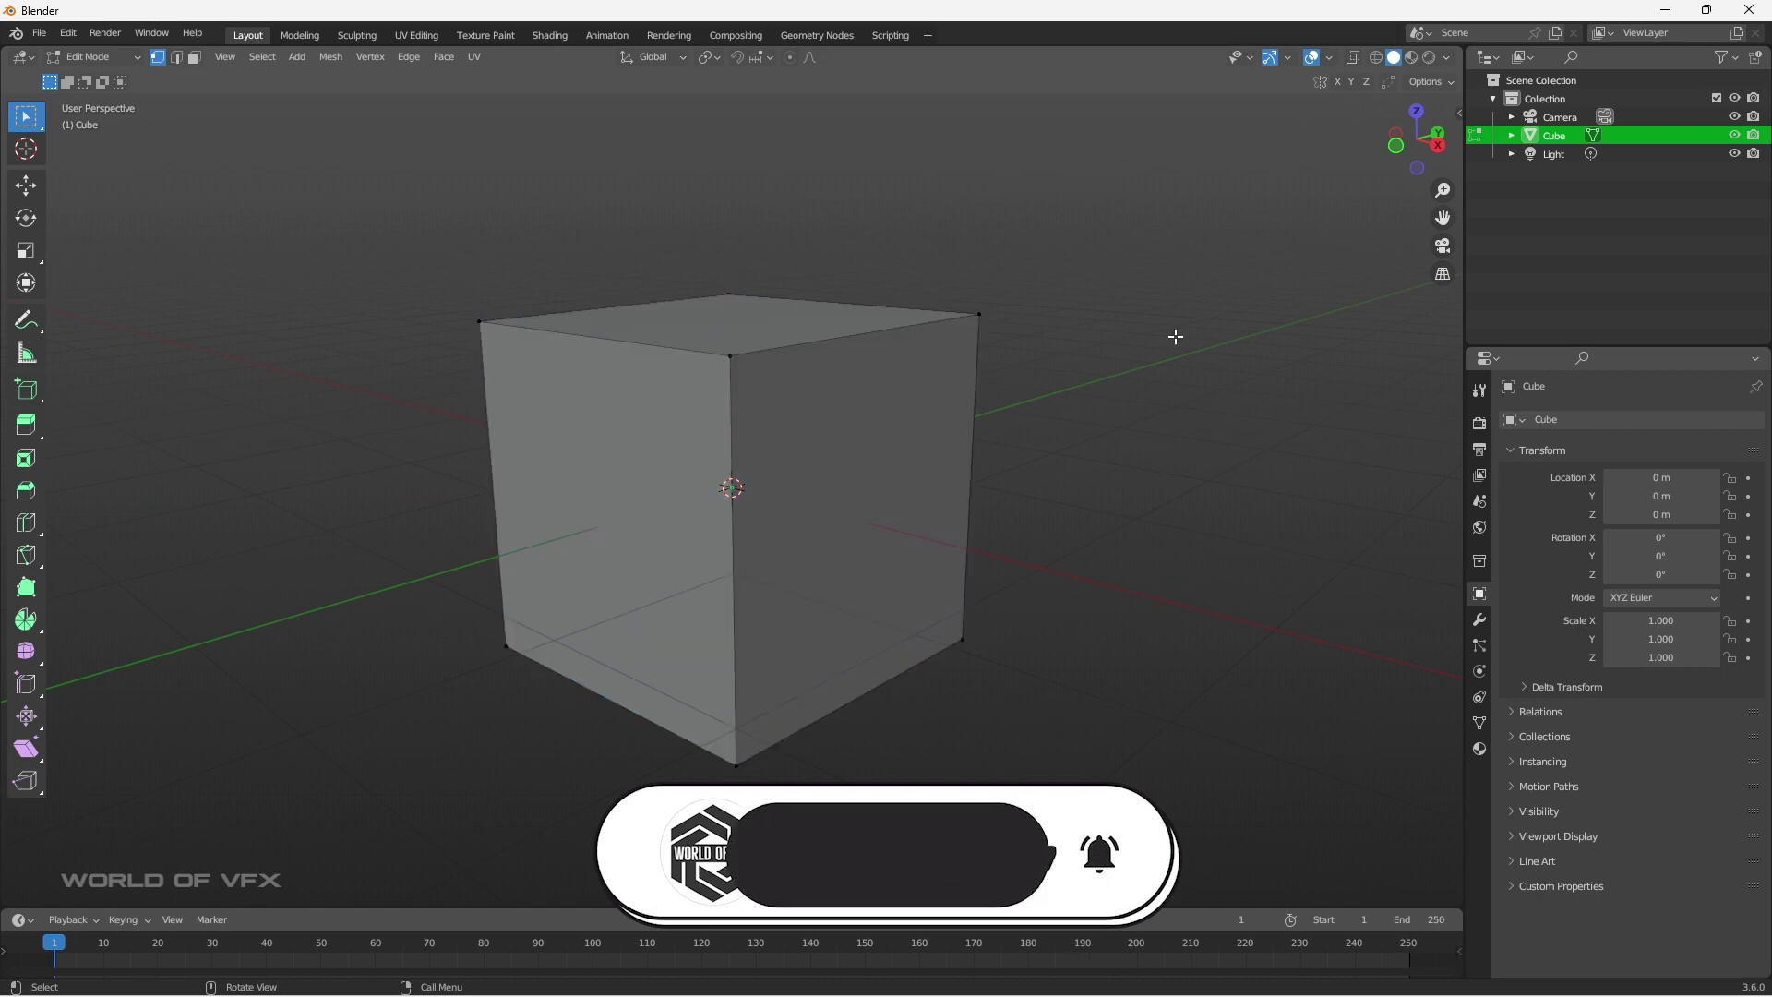
Switch to face selection and select the cube's side and top faces one at a time, ending with the top face.
{"action": "middle_click_drag", "start_coordinate": [1086, 527], "coordinate": [819, 447]}
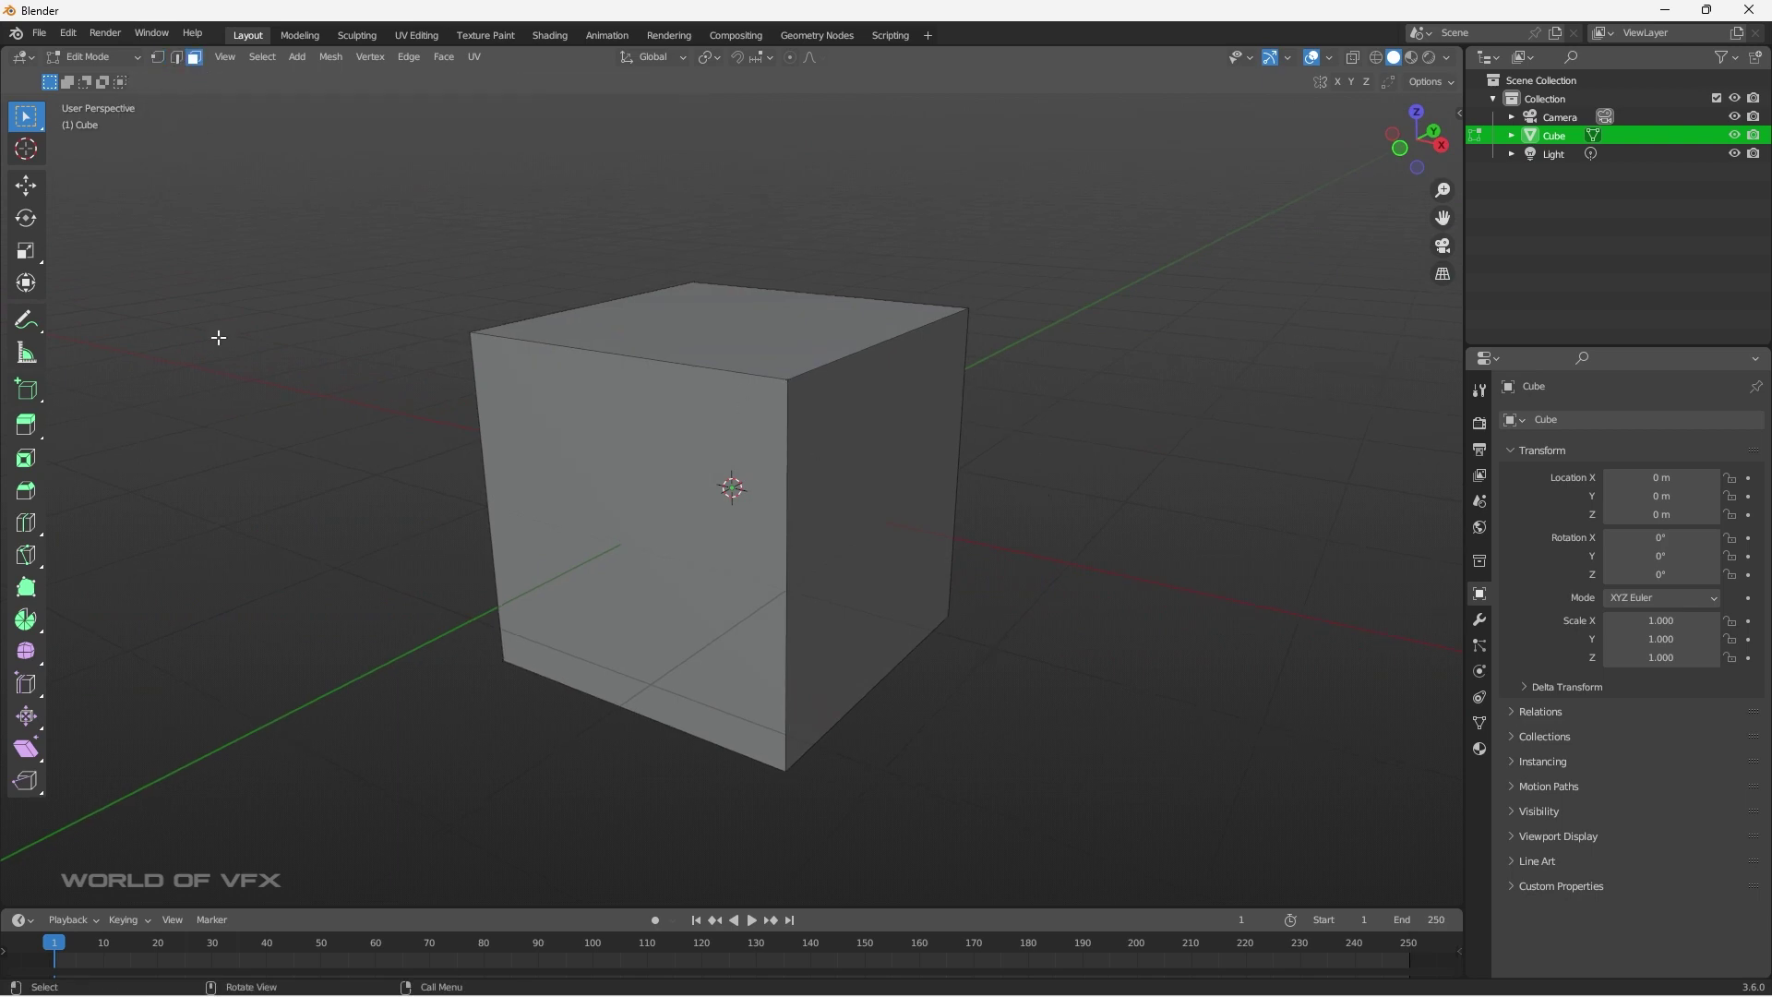
{"action": "left_click", "coordinate": [581, 454]}
{"action": "left_click", "coordinate": [739, 335]}
{"action": "left_click", "coordinate": [940, 428]}
{"action": "left_click", "coordinate": [573, 534]}
{"action": "left_click", "coordinate": [703, 346]}
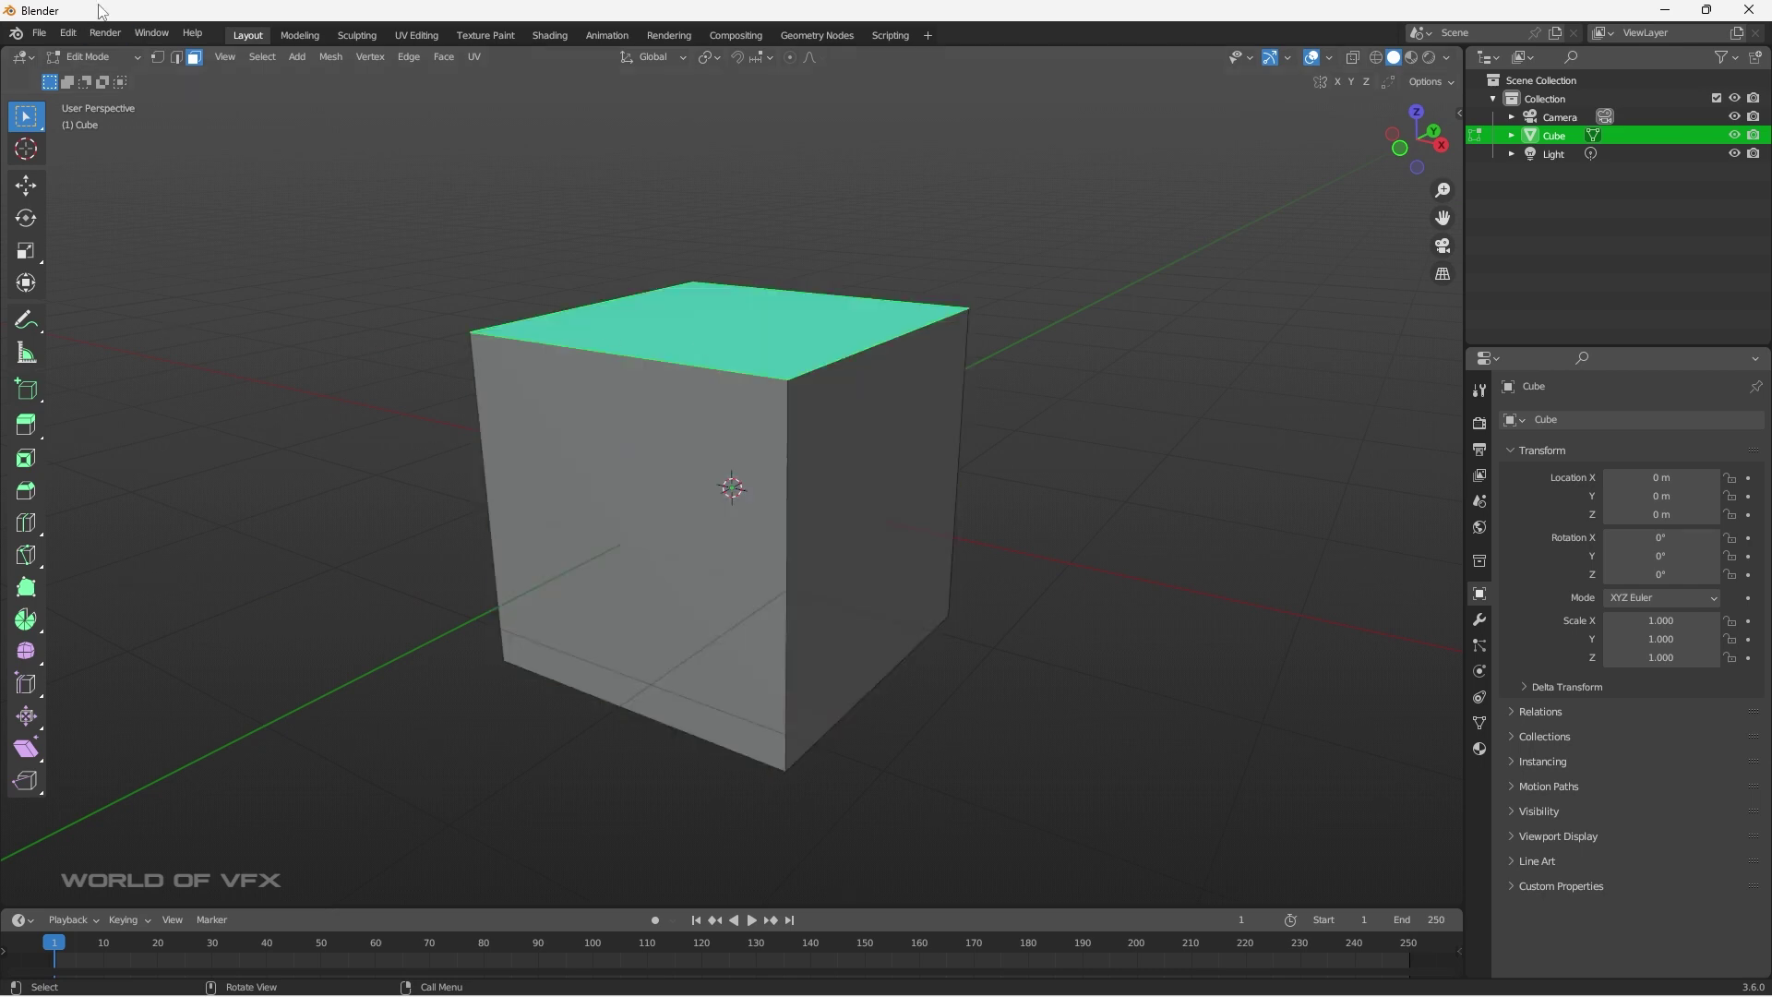
Switch to vertex selection and box-select the four top corner vertices one at a time, ending with the nearest.
{"action": "left_click", "coordinate": [156, 58]}
{"action": "left_click_drag", "start_coordinate": [435, 291], "coordinate": [504, 374]}
{"action": "left_click_drag", "start_coordinate": [638, 231], "coordinate": [723, 307]}
{"action": "left_click_drag", "start_coordinate": [937, 262], "coordinate": [1017, 346]}
{"action": "left_click_drag", "start_coordinate": [769, 318], "coordinate": [836, 424]}
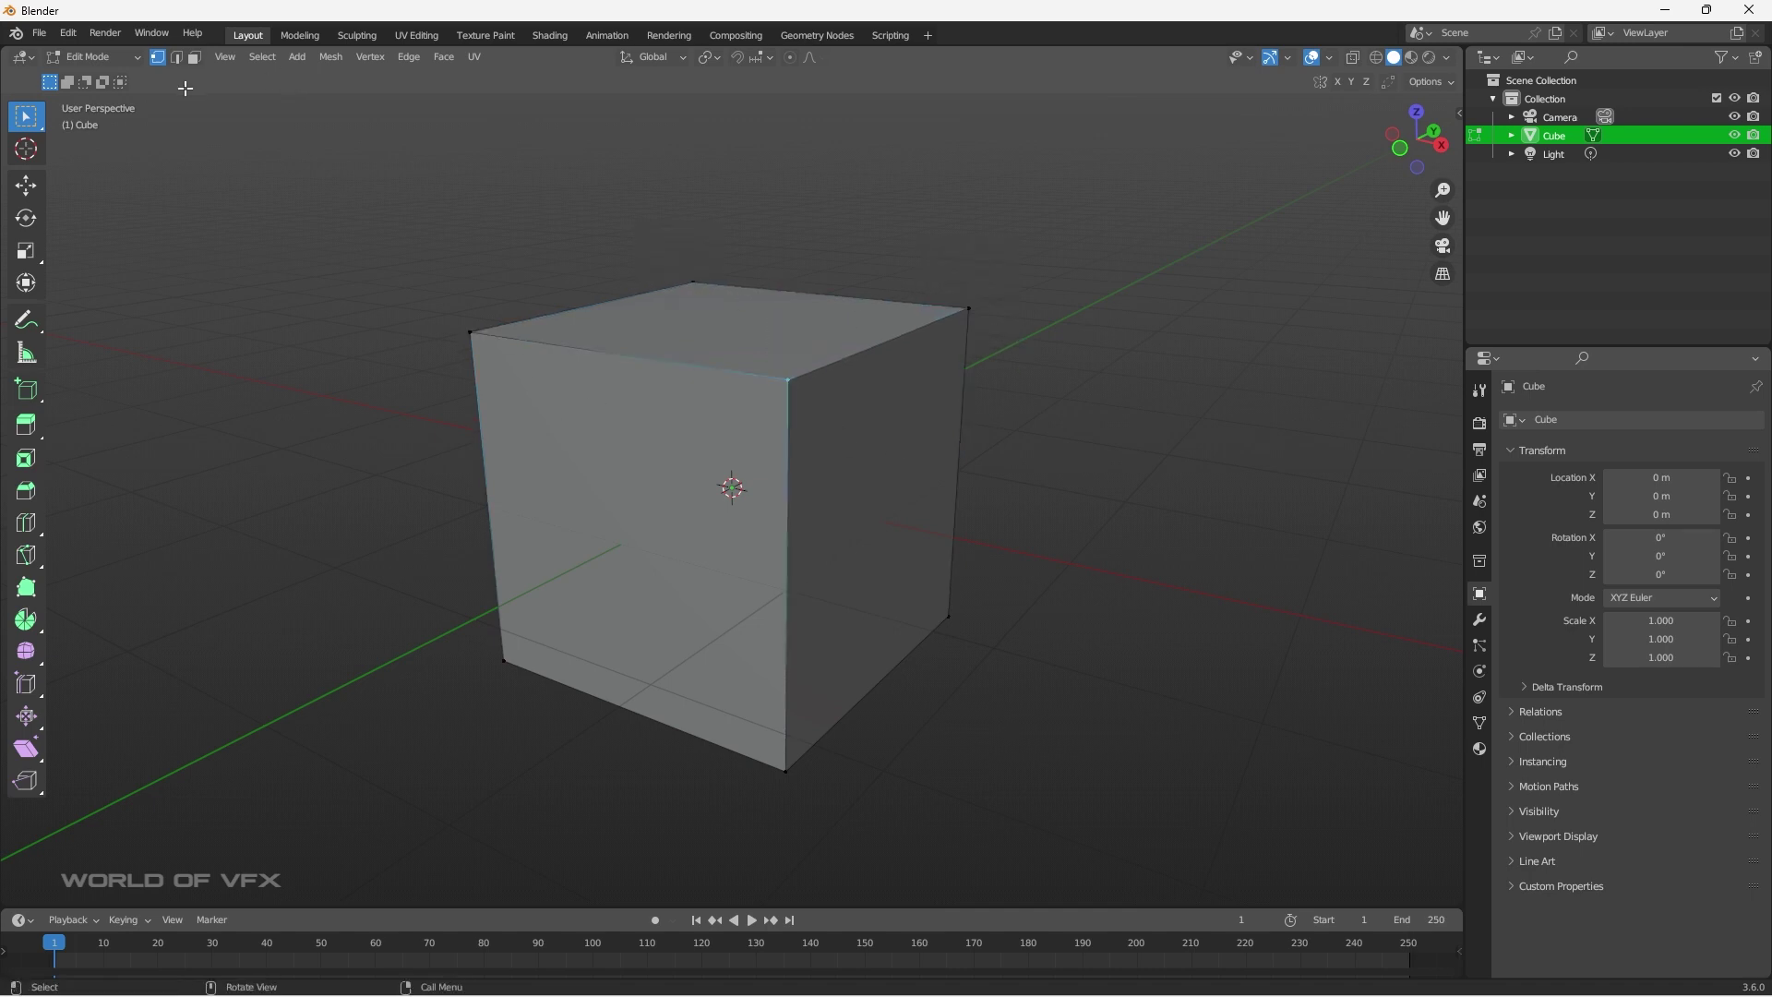
Switch to edge selection, select two of the cube's top edges in turn and clear the selection.
{"action": "left_click", "coordinate": [177, 59]}
{"action": "left_click", "coordinate": [647, 357]}
{"action": "left_click", "coordinate": [901, 340]}
{"action": "left_click", "coordinate": [1080, 353]}
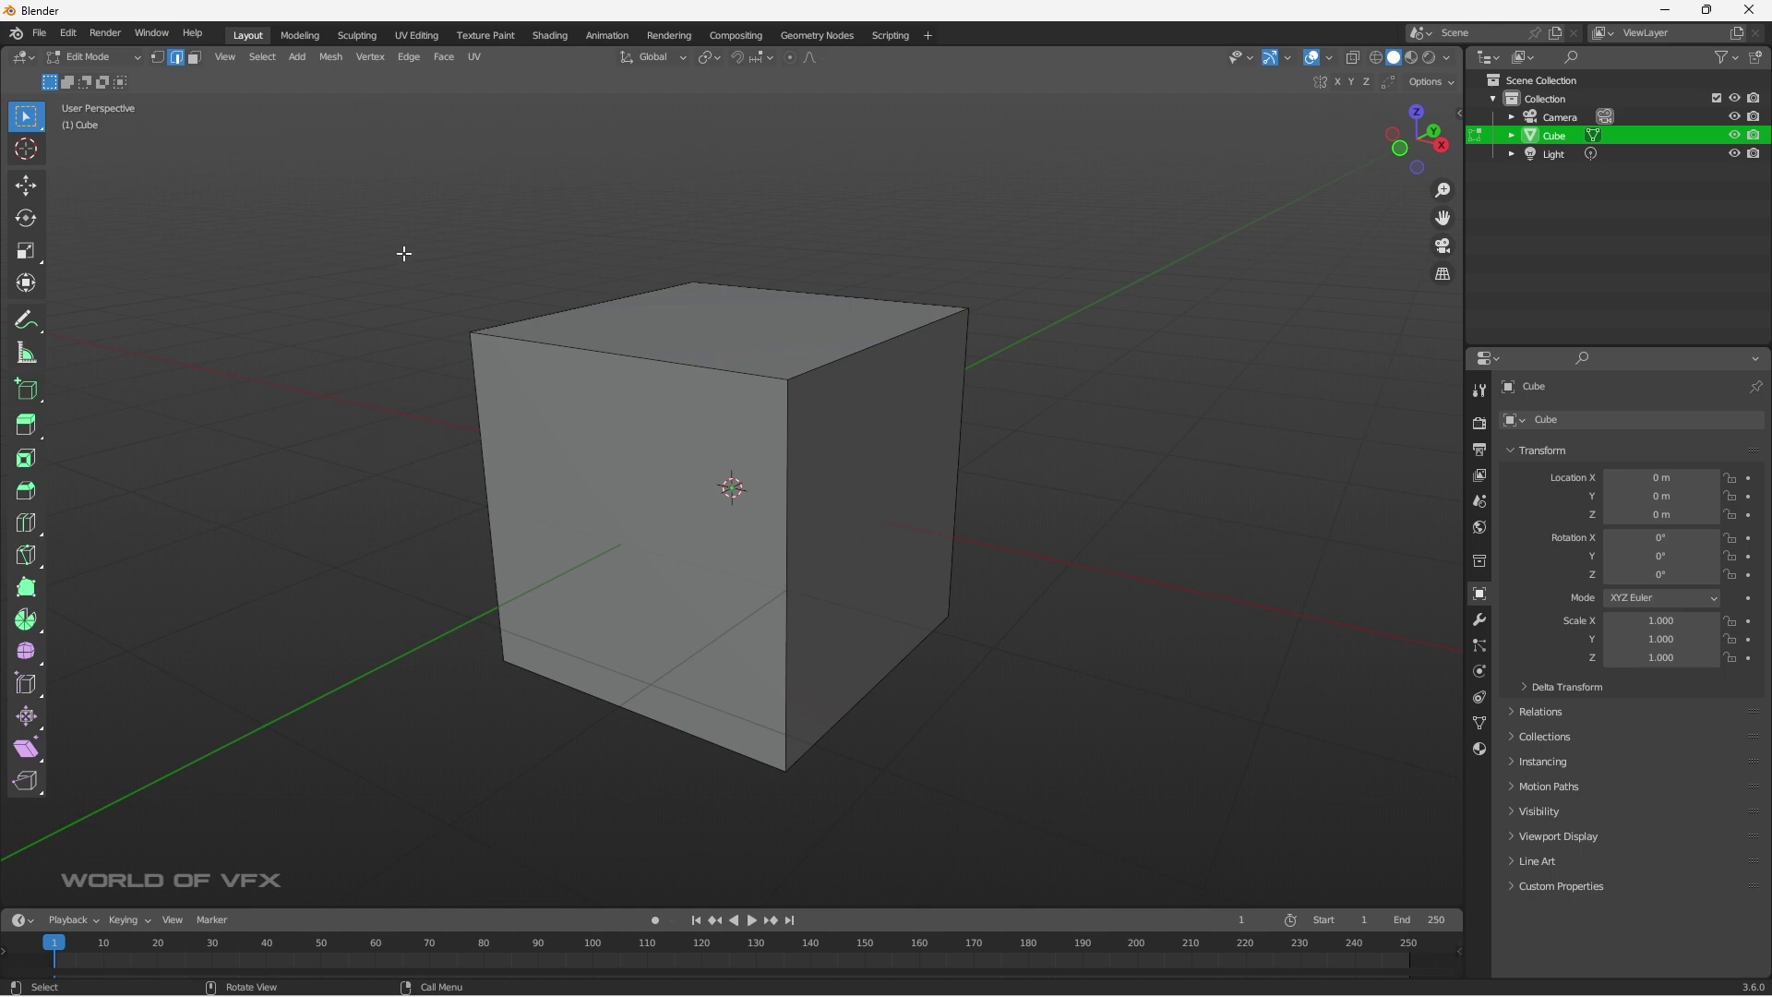
Return to vertex selection, box-select across the whole cube, and narrow the selection to a single top corner vertex.
{"action": "left_click", "coordinate": [162, 58]}
{"action": "left_click_drag", "start_coordinate": [360, 200], "coordinate": [1404, 907]}
{"action": "middle_click_drag", "start_coordinate": [1155, 686], "coordinate": [920, 650]}
{"action": "middle_click_drag", "start_coordinate": [918, 546], "coordinate": [1055, 564]}
{"action": "middle_click_drag", "start_coordinate": [282, 826], "coordinate": [1064, 465]}
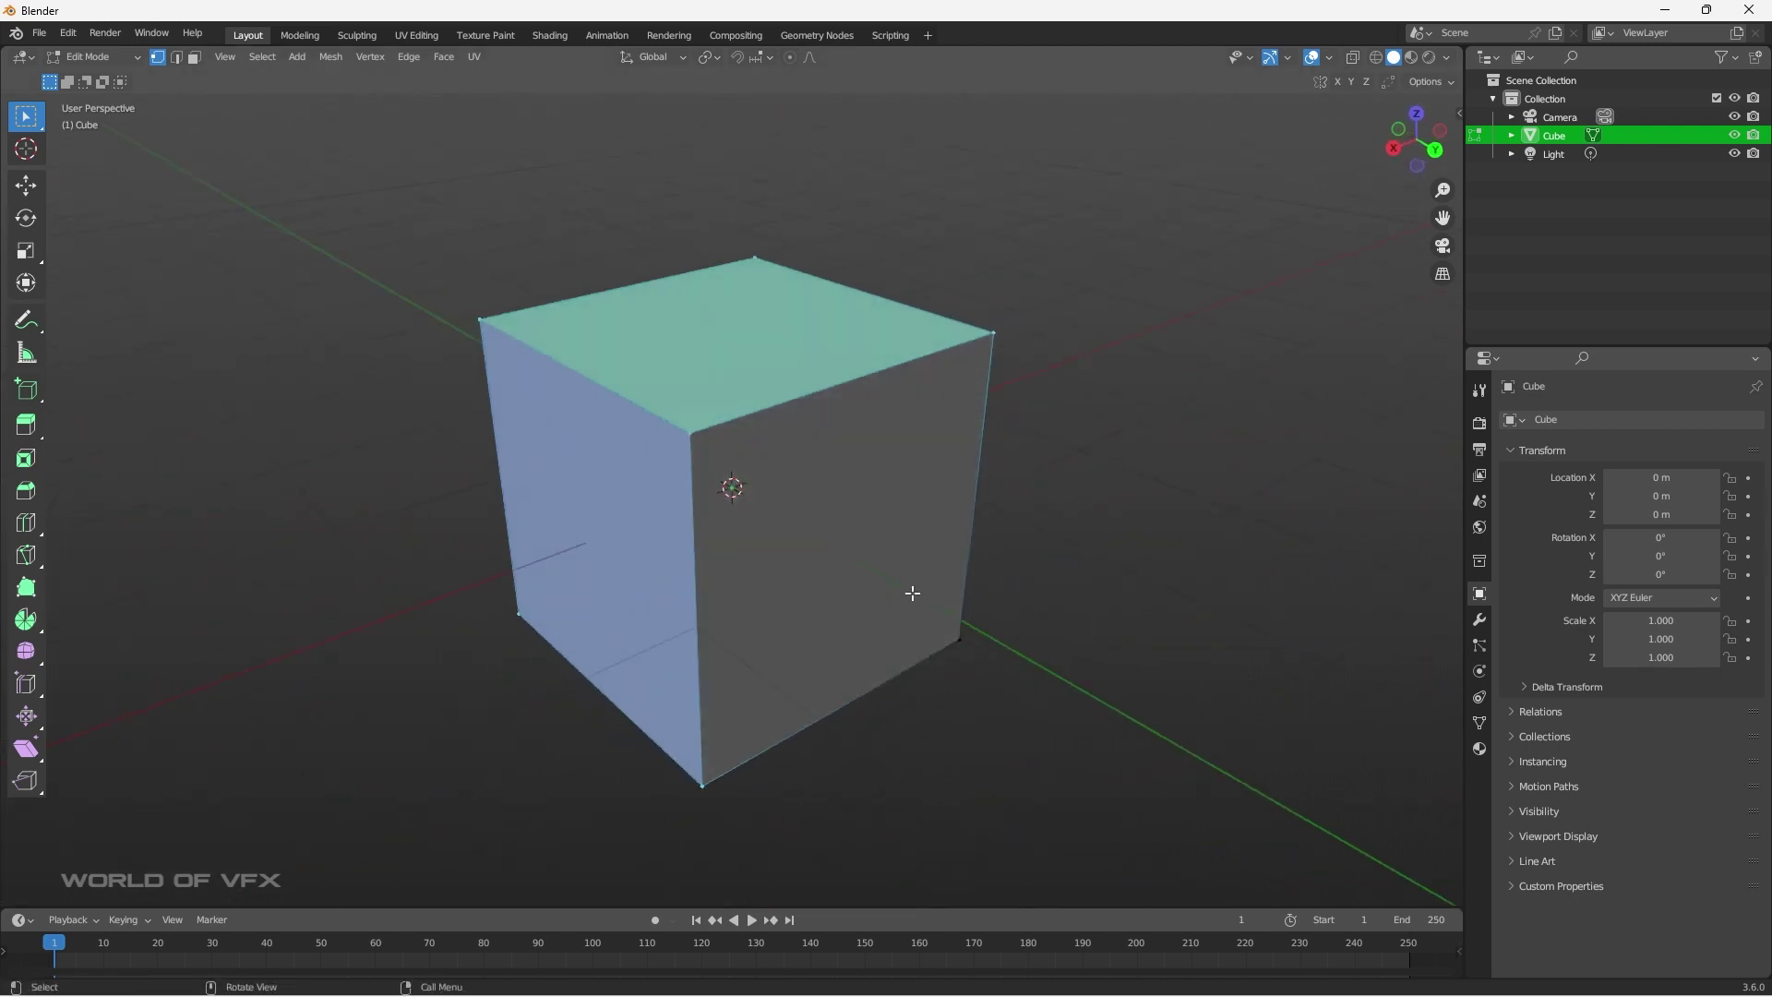
{"action": "left_click", "coordinate": [1065, 280]}
{"action": "left_click_drag", "start_coordinate": [1068, 268], "coordinate": [959, 393]}
Try moving the selected corner vertex along the global Y axis and along the Z axis, undoing the moves.
{"action": "key", "text": "g"}
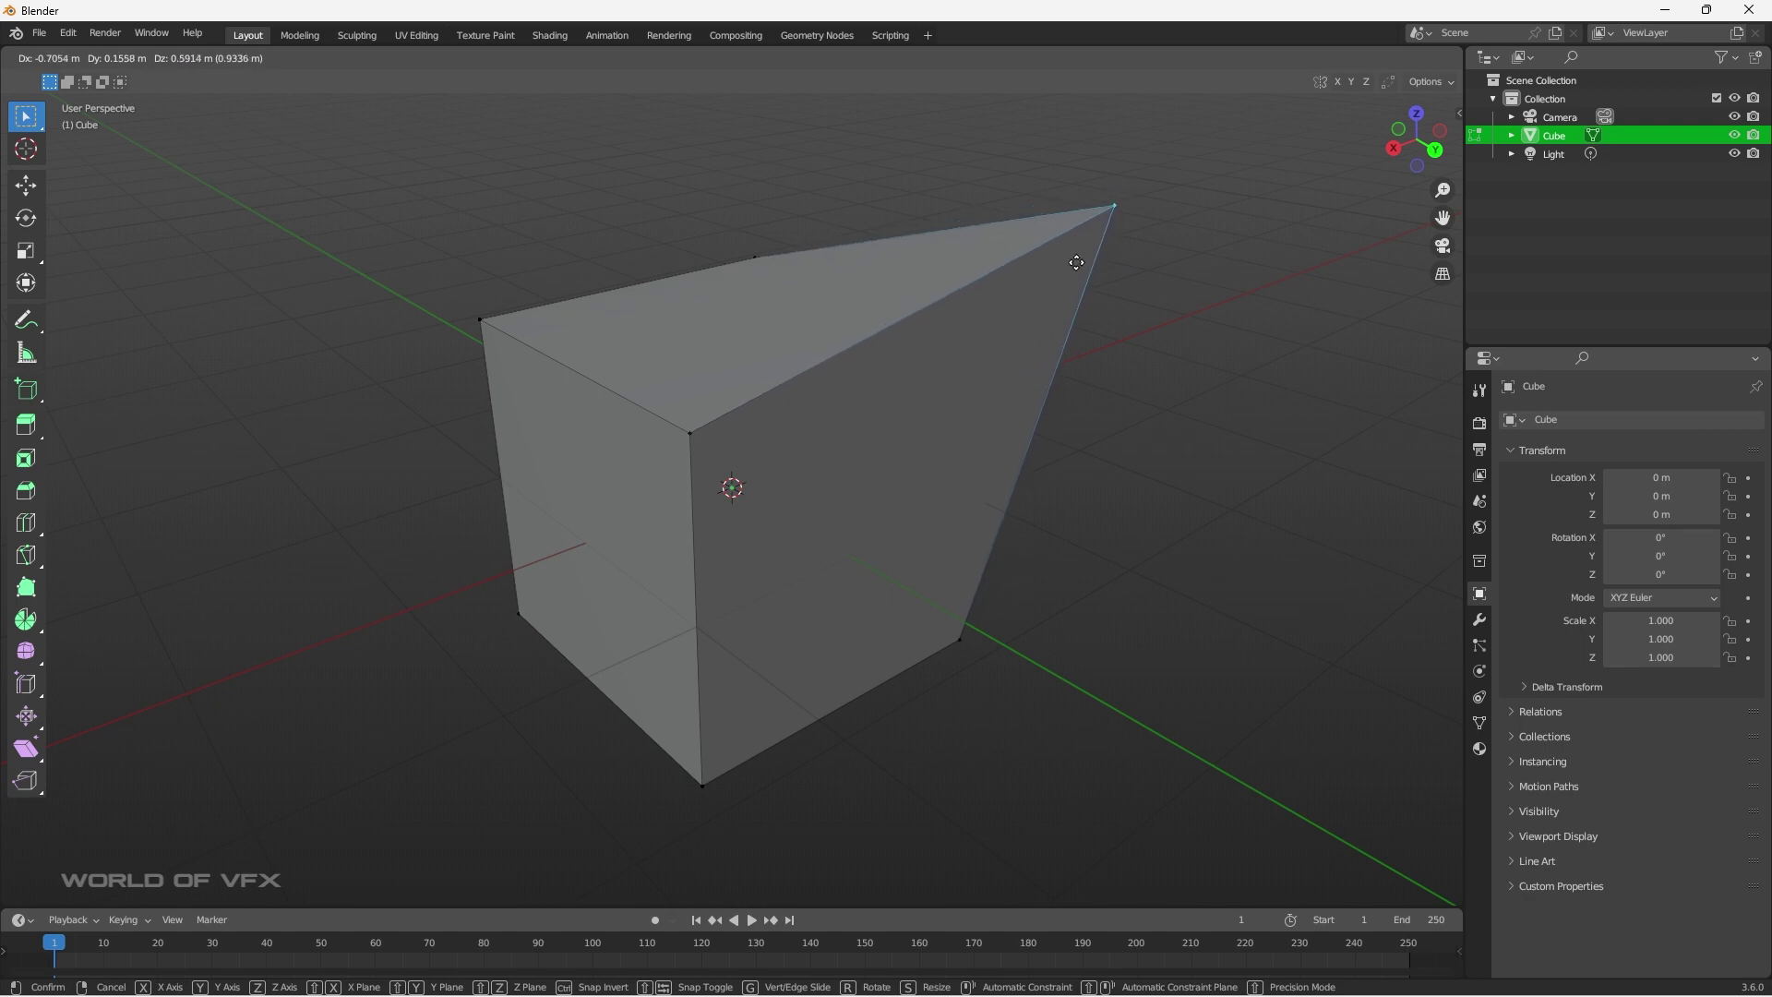
{"action": "key", "text": "x"}
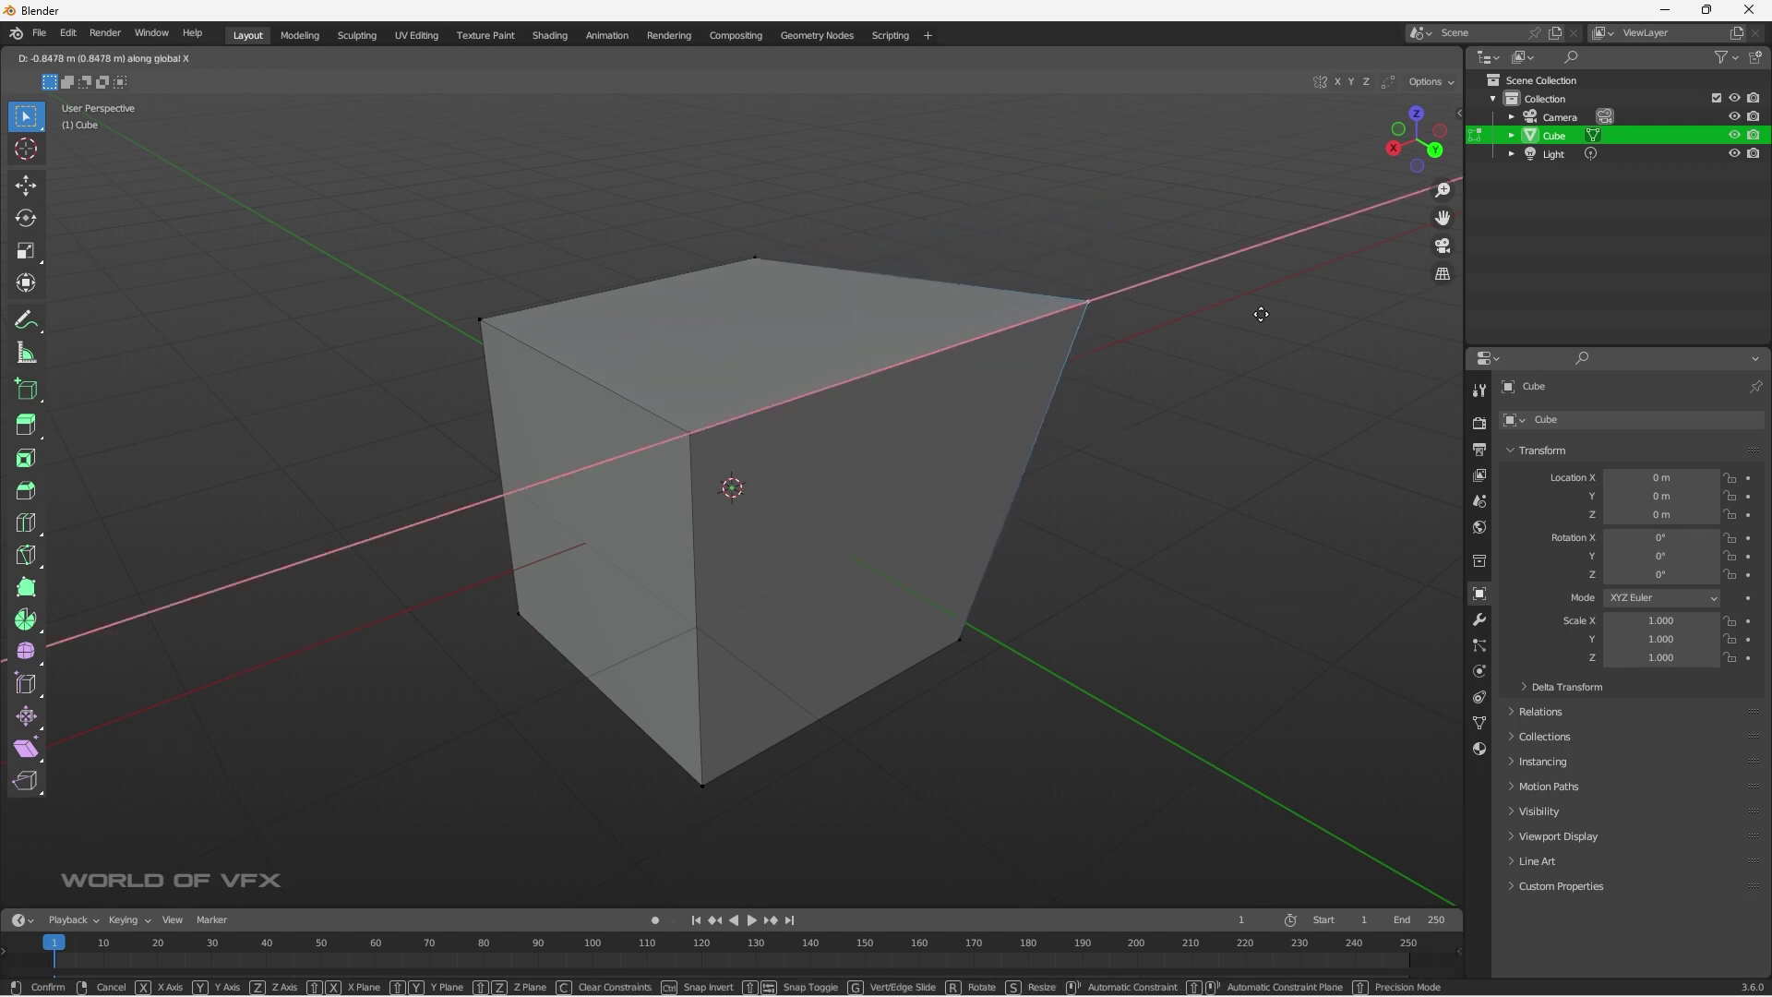
{"action": "key", "text": "y"}
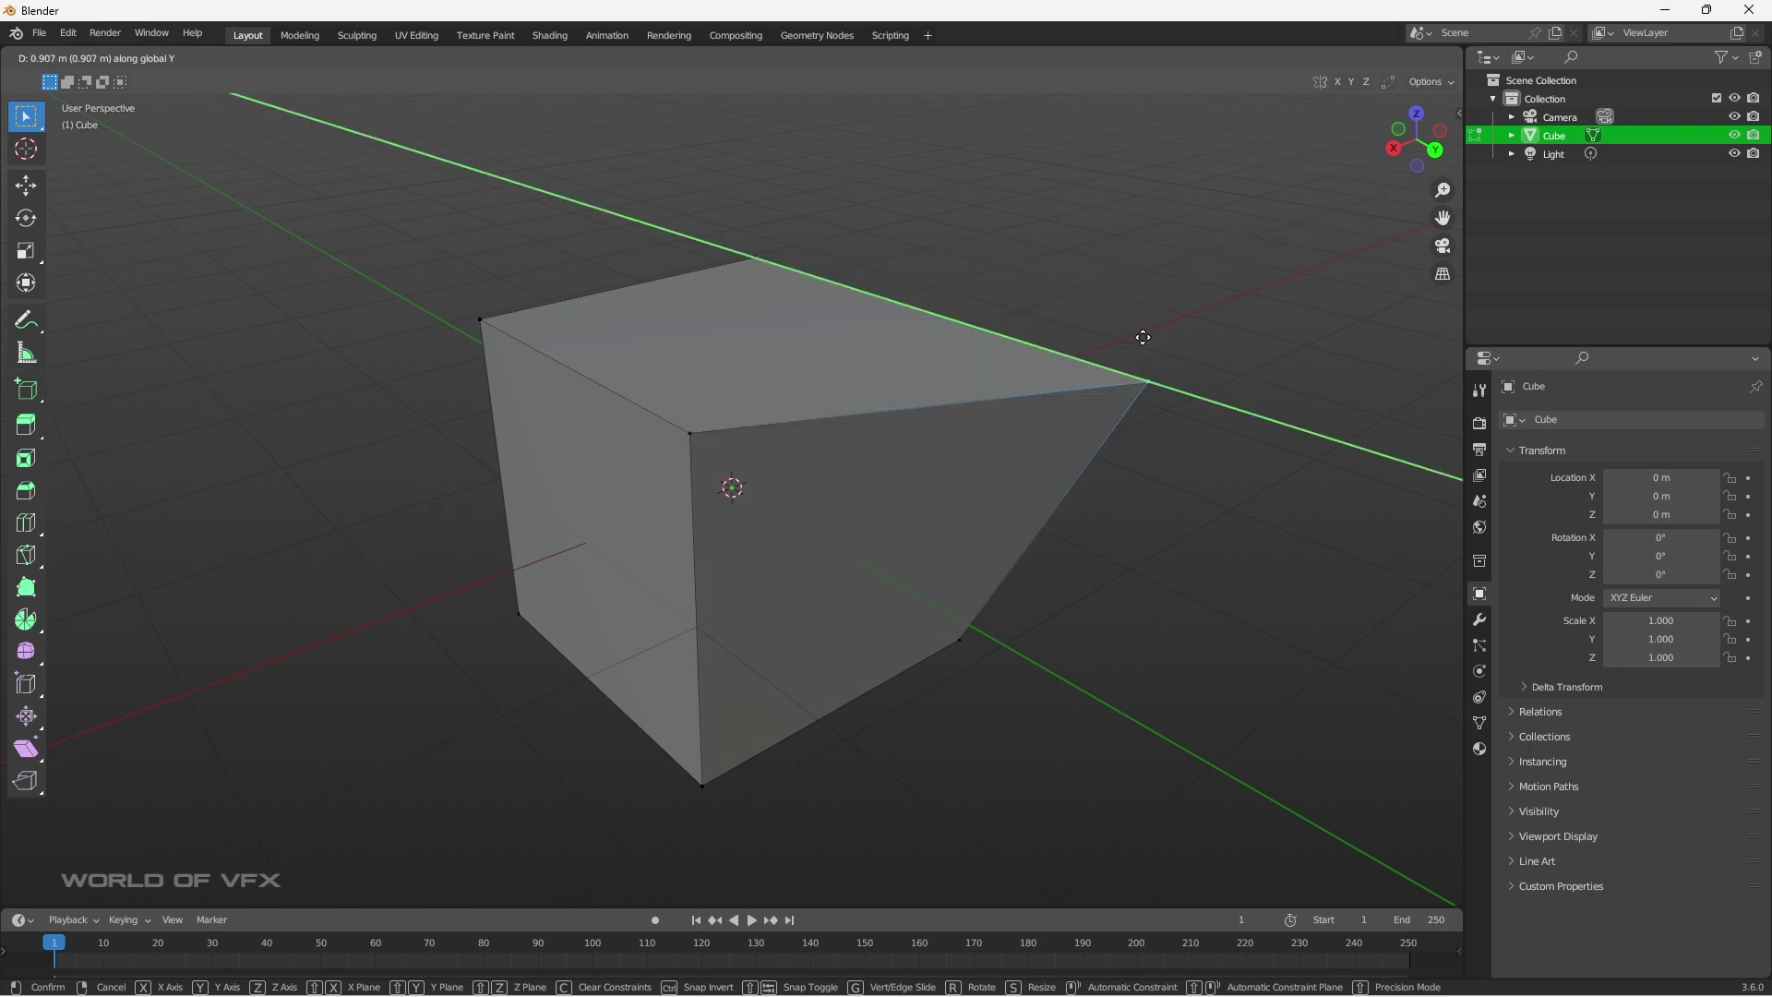
{"action": "left_click", "coordinate": [1180, 399]}
{"action": "key", "text": "g"}
{"action": "key", "text": "y"}
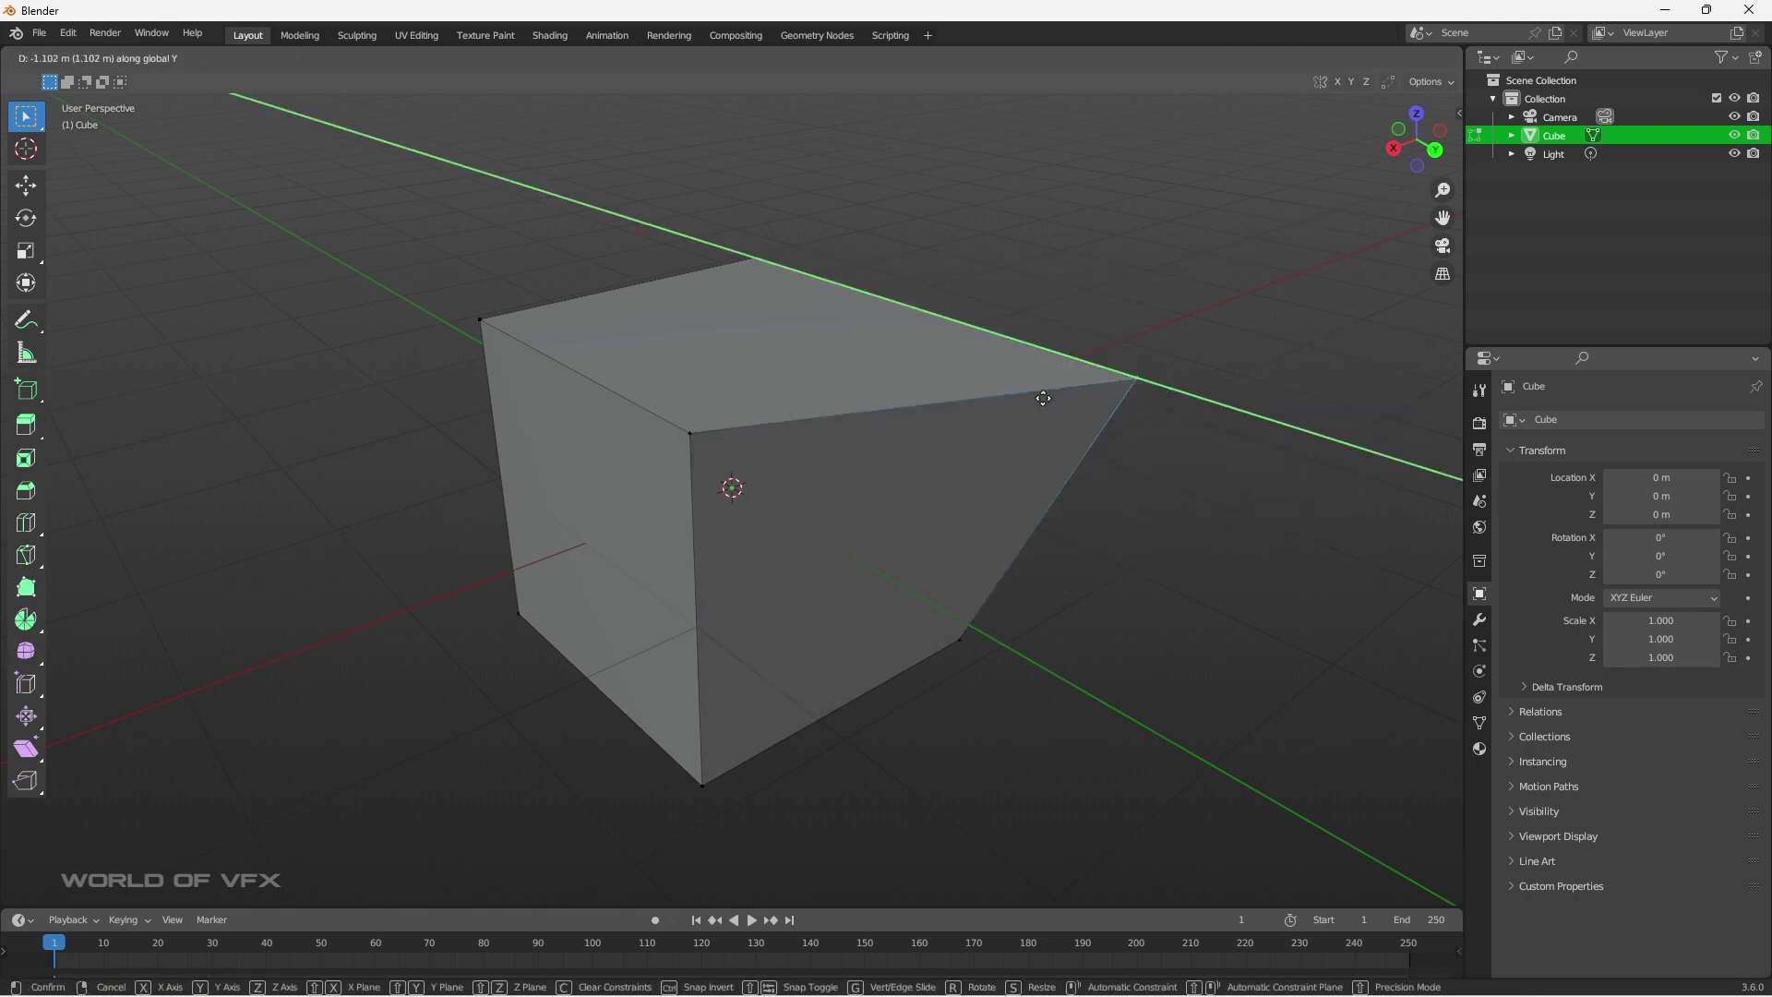
{"action": "key", "text": "z"}
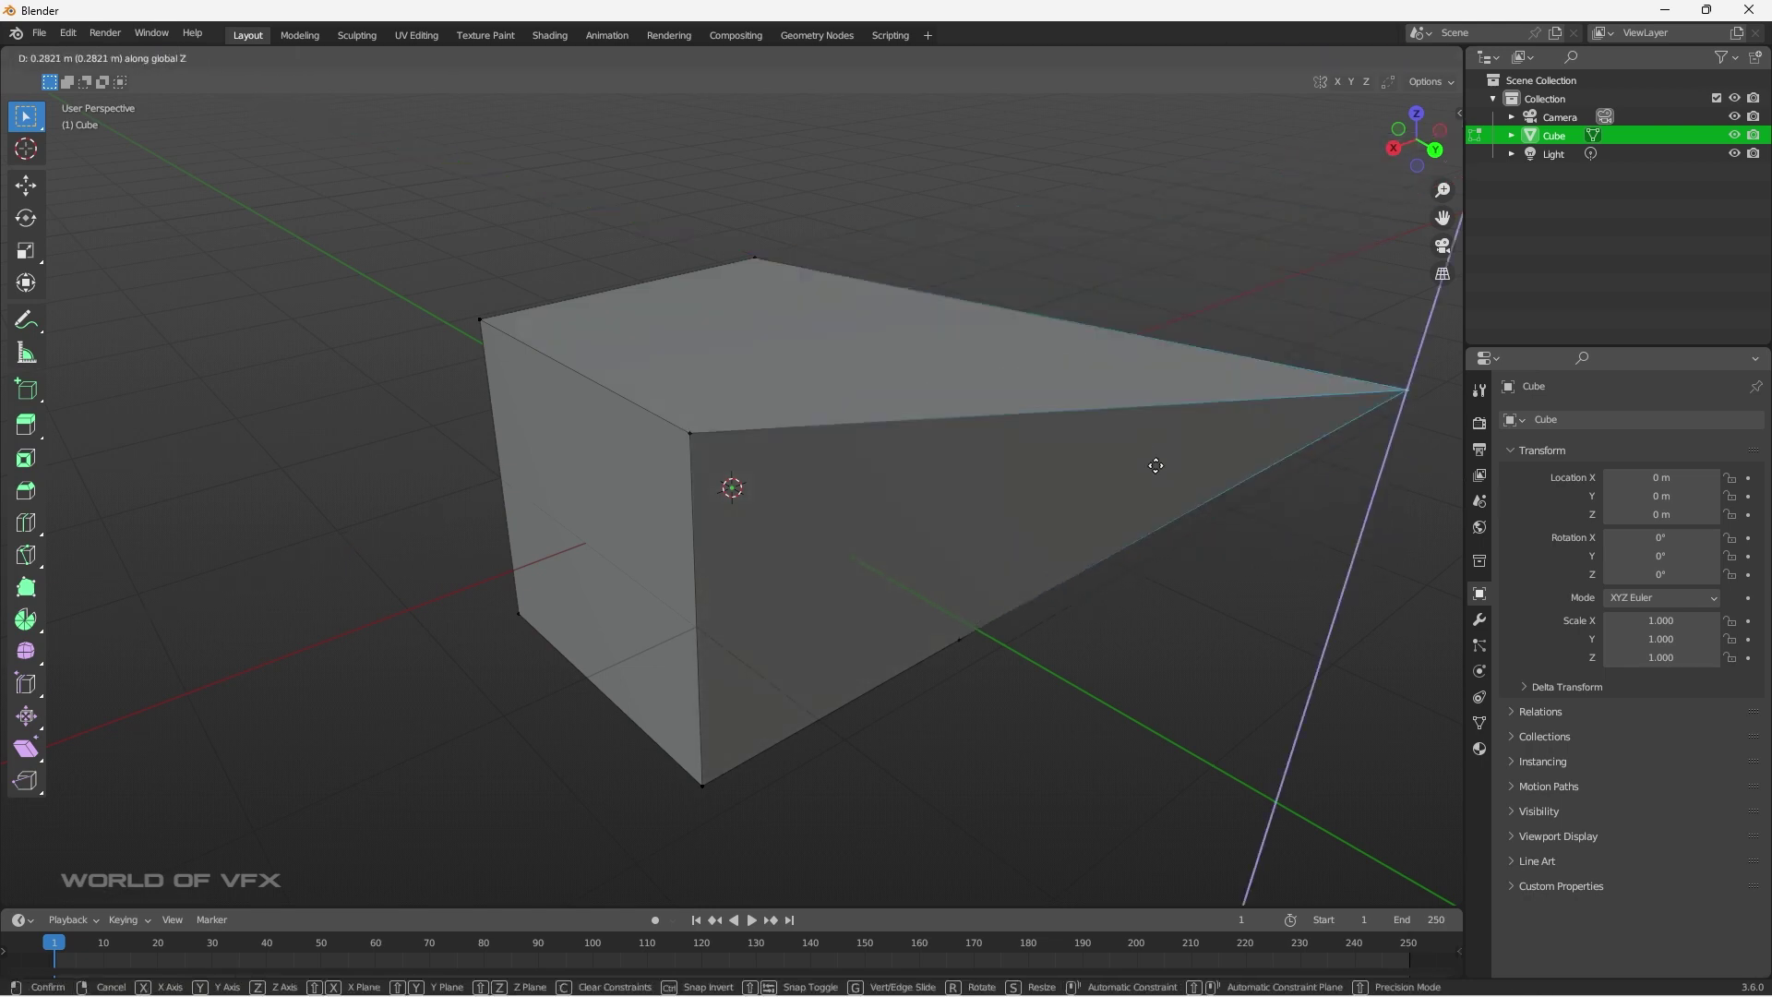
{"action": "left_click", "coordinate": [1179, 212]}
{"action": "key", "text": "ctrl+z"}
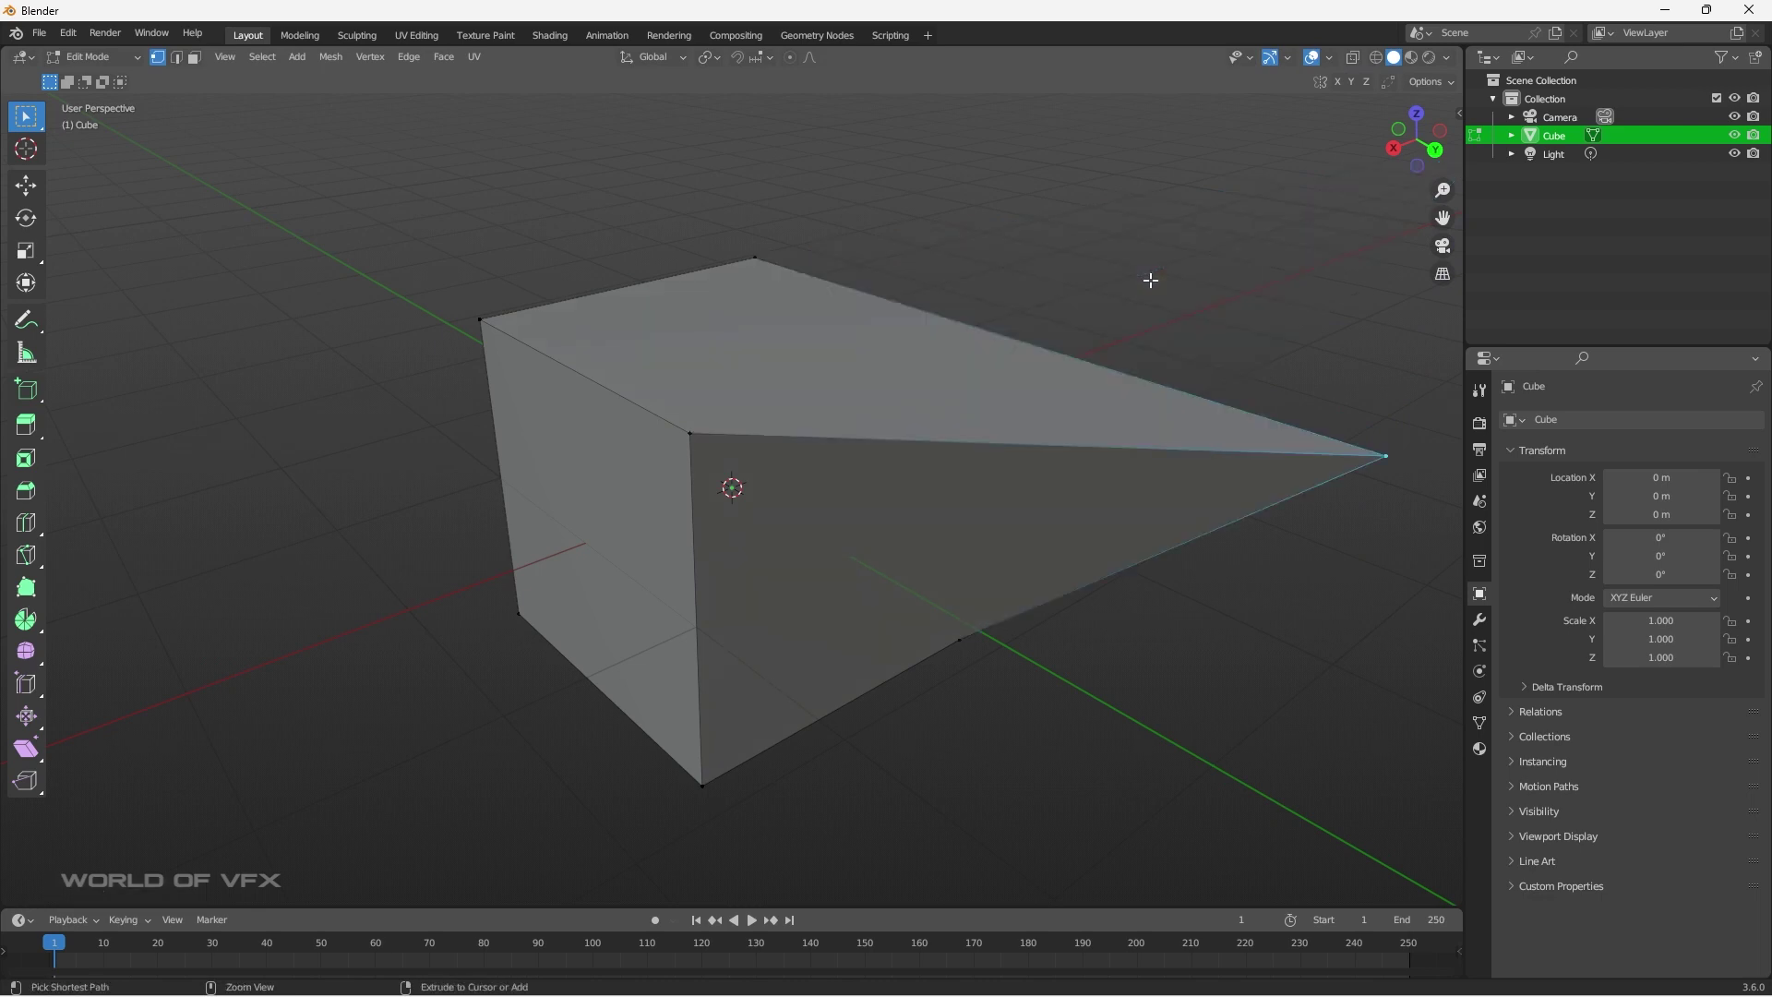
{"action": "key", "text": "ctrl+z"}
Move the selected top corner vertex freely outward and upward, away from the cube.
{"action": "middle_click_drag", "start_coordinate": [1127, 379], "coordinate": [1054, 387]}
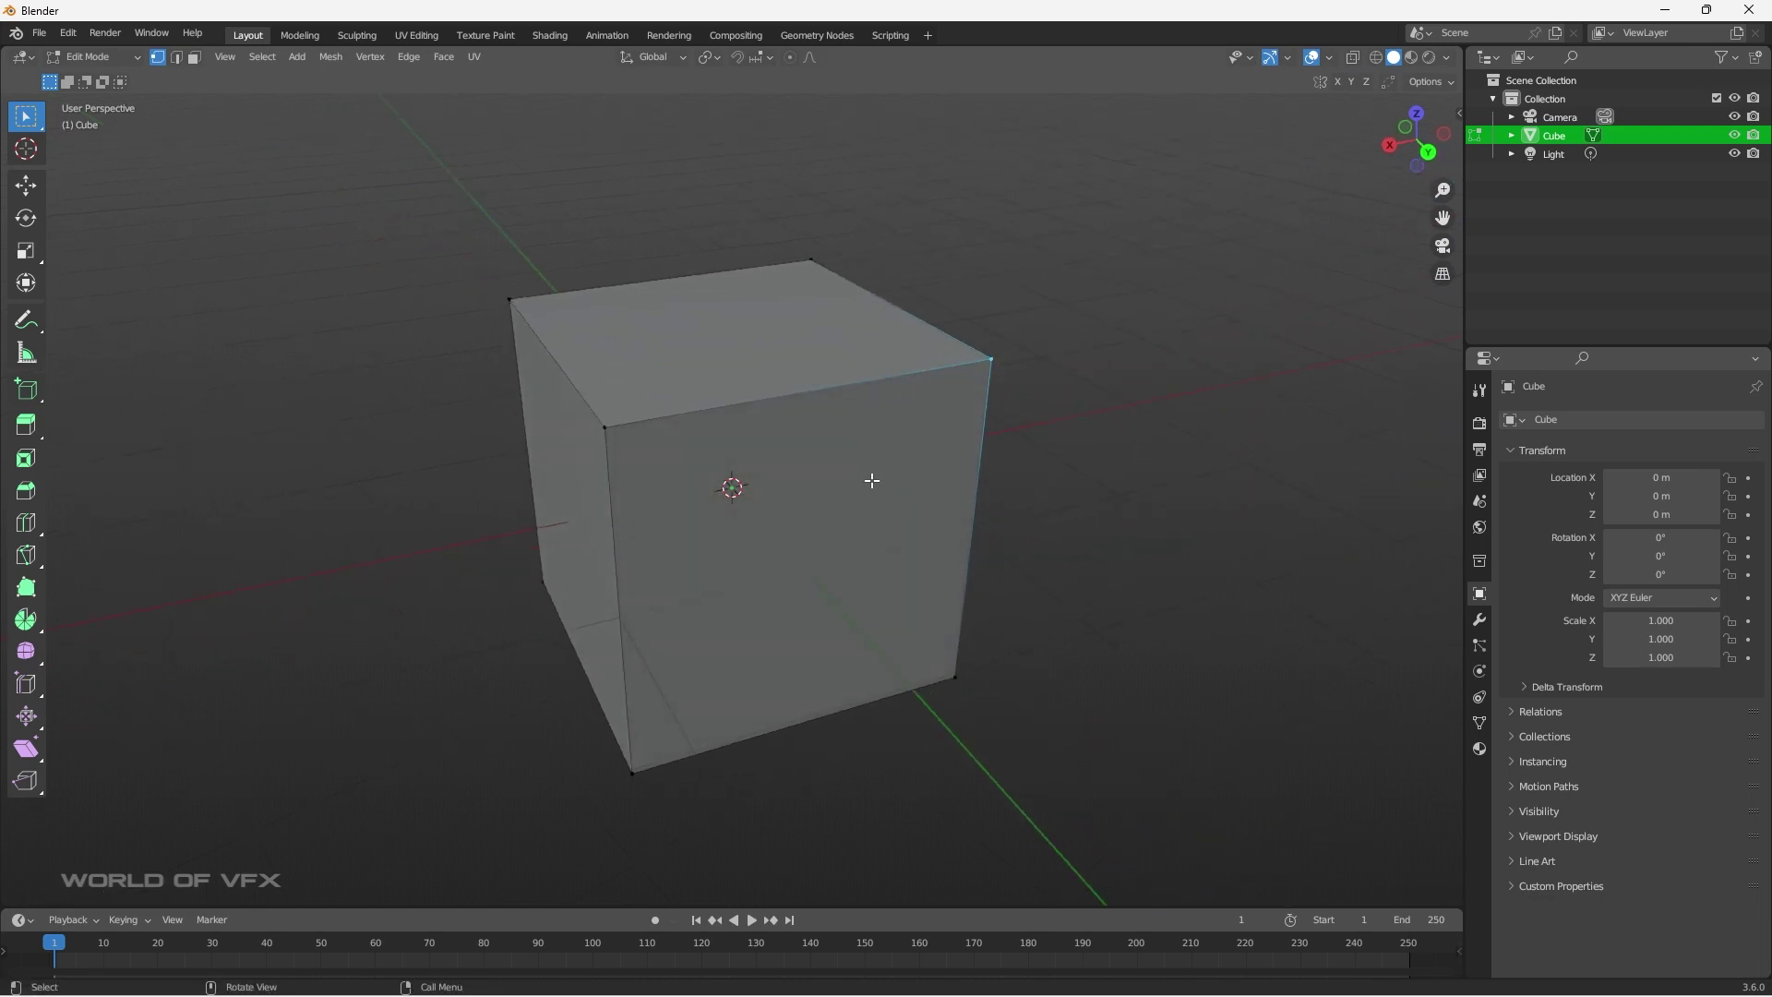
{"action": "key", "text": "g"}
{"action": "left_click", "coordinate": [1183, 196]}
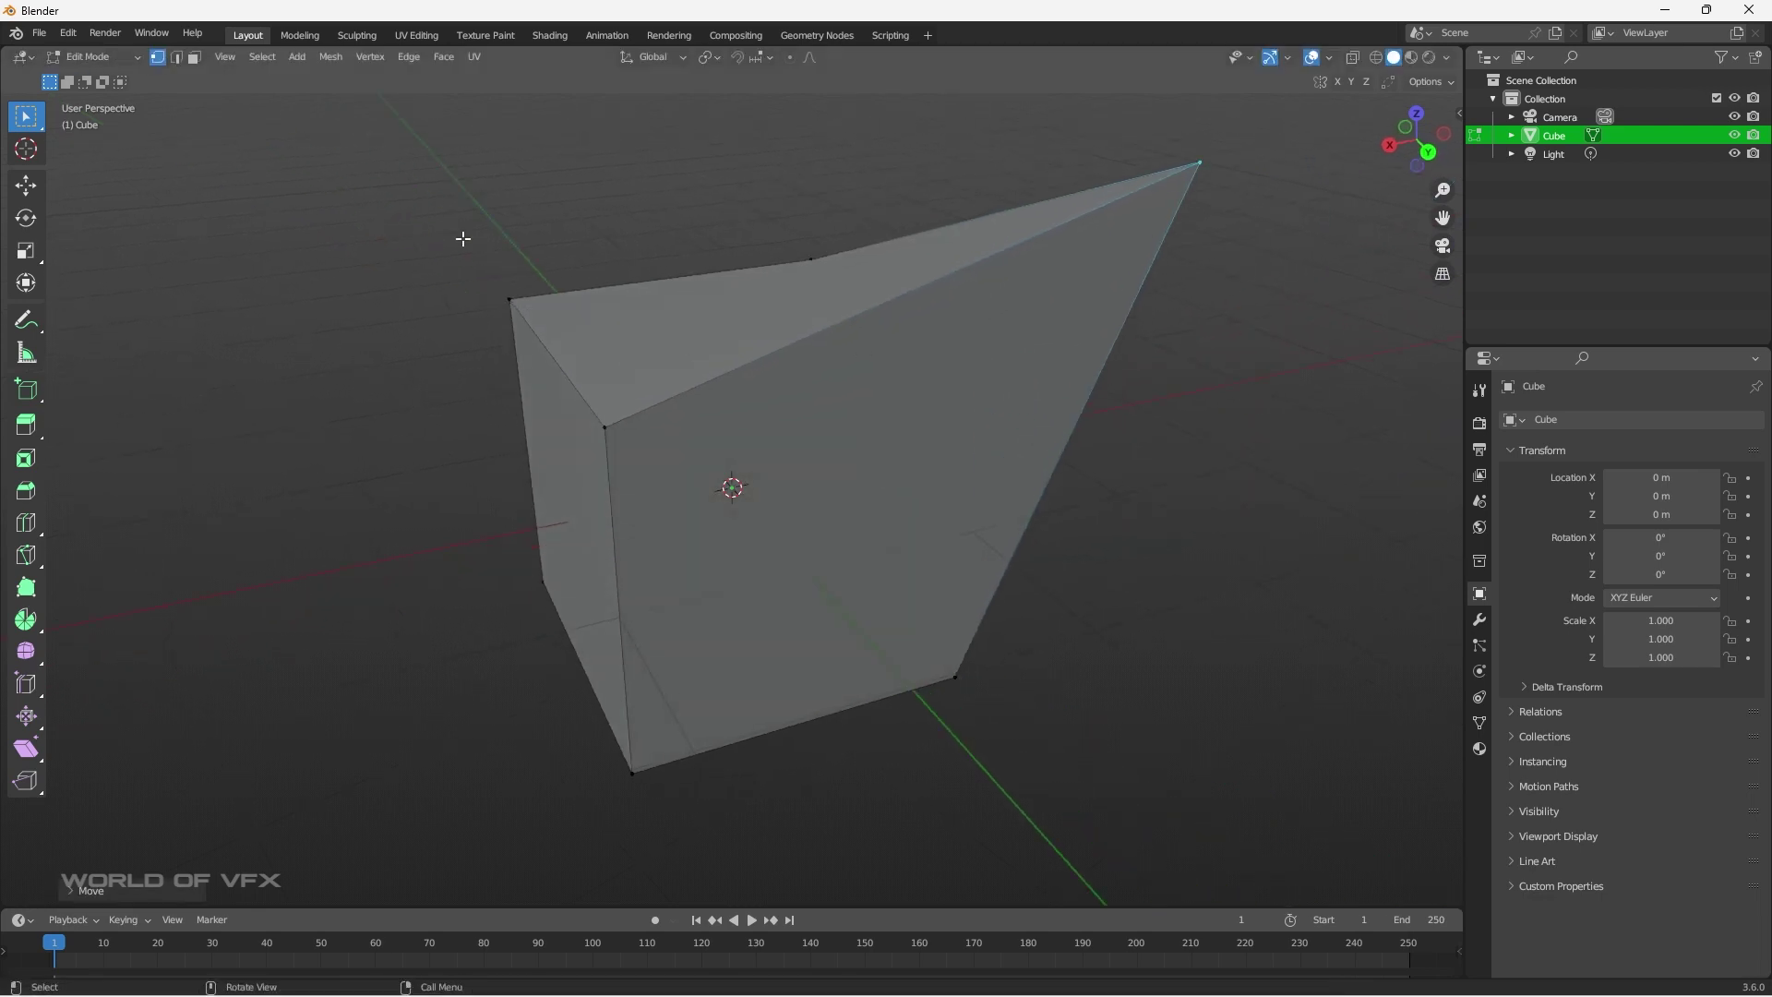
Move the cube's top corner vertex on the positive X, negative Y side freely far outward and upward from the cube.
{"action": "left_click", "coordinate": [507, 300]}
{"action": "key", "text": "g"}
{"action": "left_click", "coordinate": [260, 237]}
{"action": "key", "text": "g"}
{"action": "left_click", "coordinate": [661, 447]}
{"action": "key", "text": "g"}
{"action": "left_click", "coordinate": [458, 558]}
{"action": "left_click", "coordinate": [398, 684]}
Move the nearest top corner vertex freely inward and downward, and examine the deformed shape in Object Mode.
{"action": "left_click", "coordinate": [605, 427]}
{"action": "key", "text": "g"}
{"action": "left_click", "coordinate": [1040, 458]}
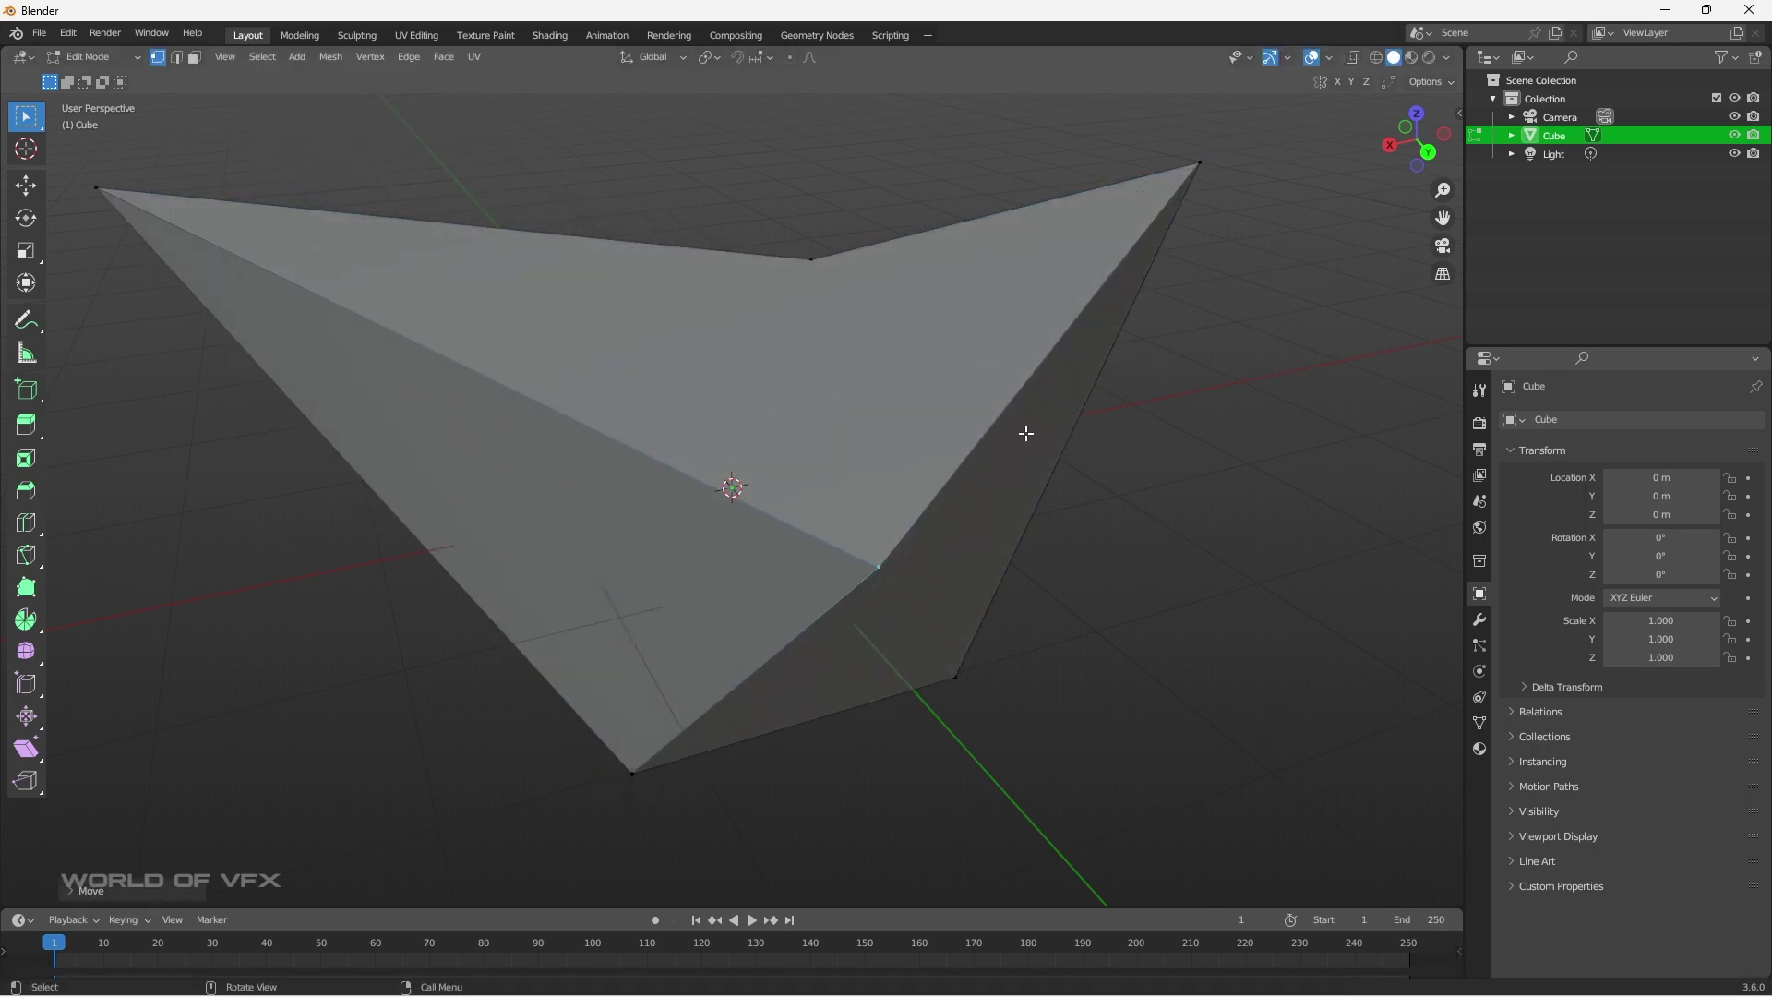
{"action": "scroll", "coordinate": [1024, 524], "scroll_direction": "down", "scroll_amount": 4}
{"action": "key", "text": "Tab"}
{"action": "middle_click_drag", "start_coordinate": [938, 581], "coordinate": [1004, 582]}
{"action": "left_click", "coordinate": [1004, 583]}
{"action": "key", "text": "a"}
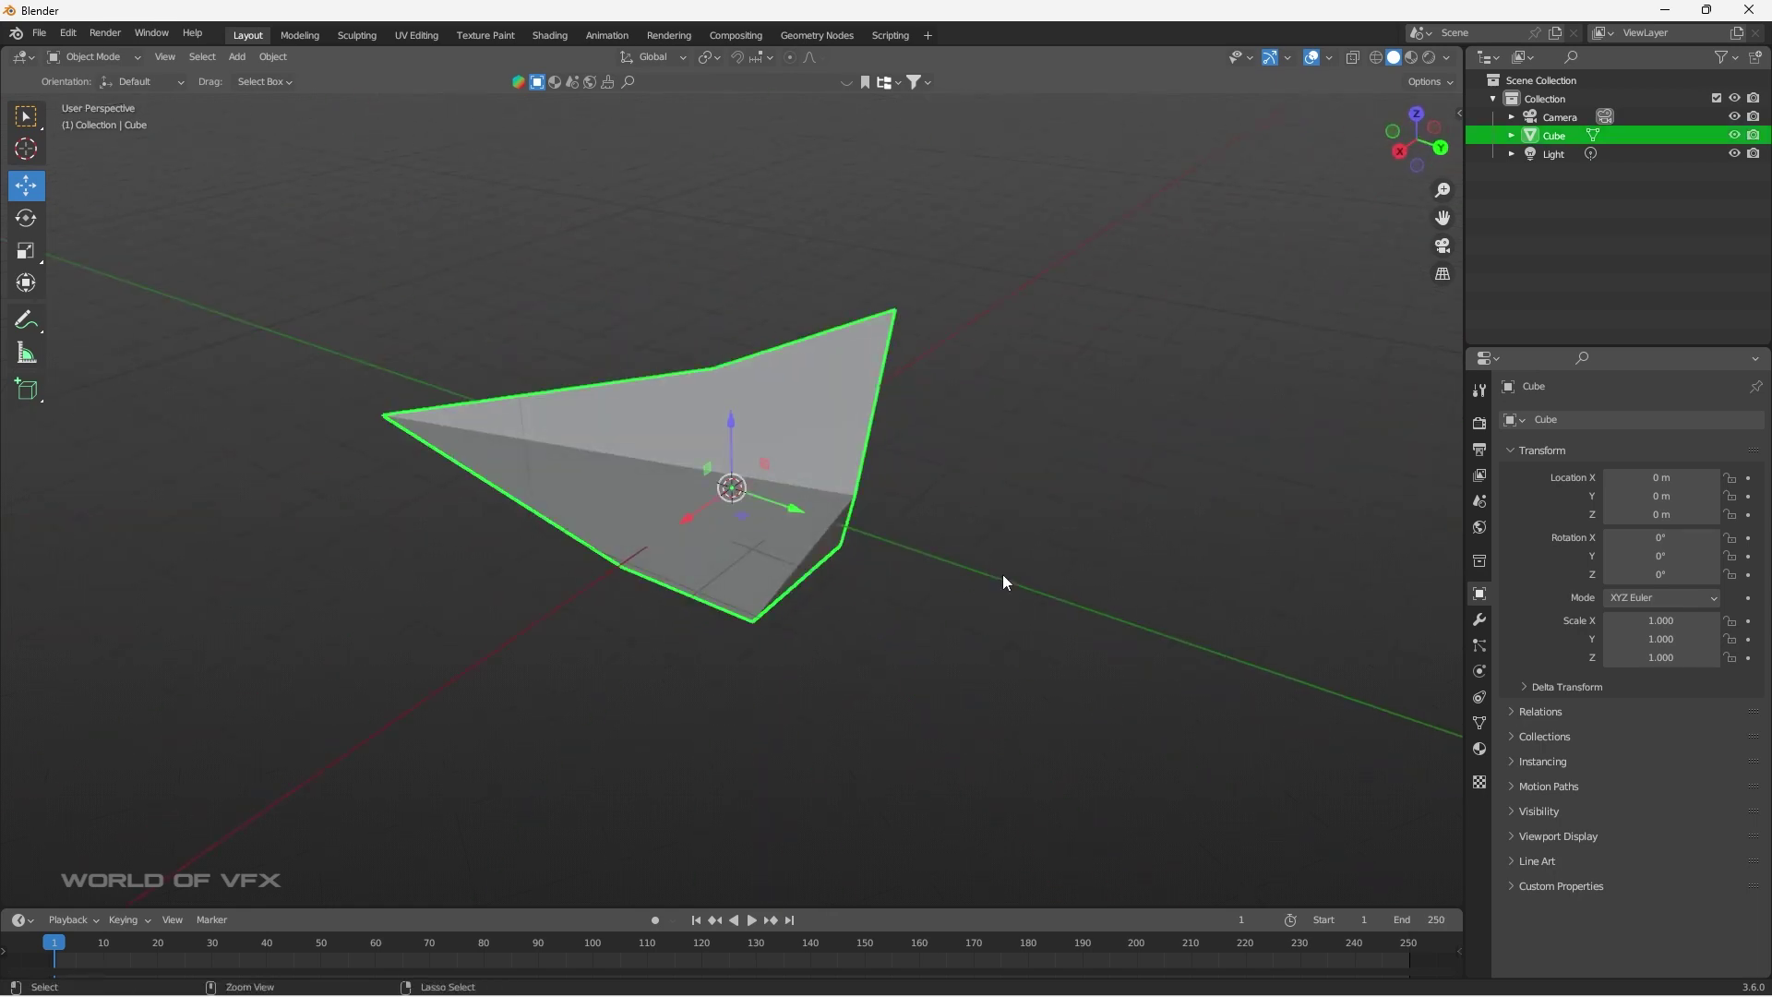
Return to Edit Mode and undo all the corner vertex moves back to the regular cube.
{"action": "key", "text": "Tab"}
{"action": "key", "text": "ctrl+z"}
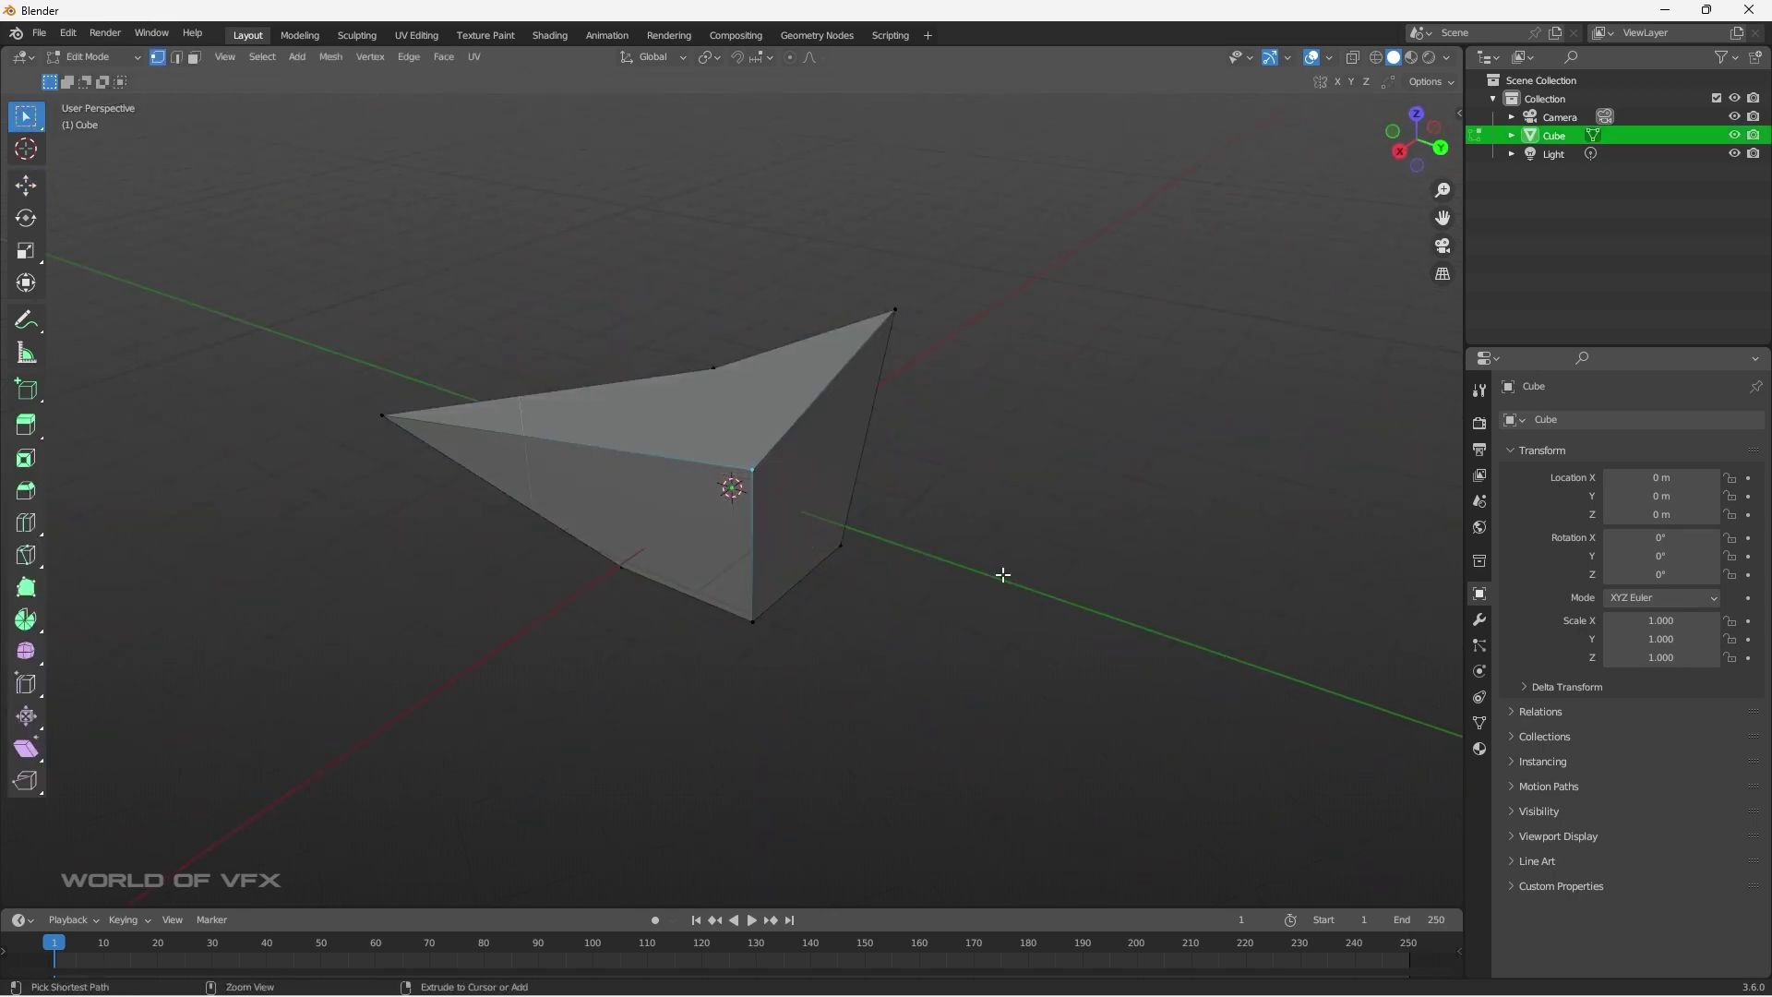
{"action": "key", "text": "ctrl+z"}
{"action": "key", "text": "ctrl+z"}
{"action": "key", "text": "ctrl+z"}
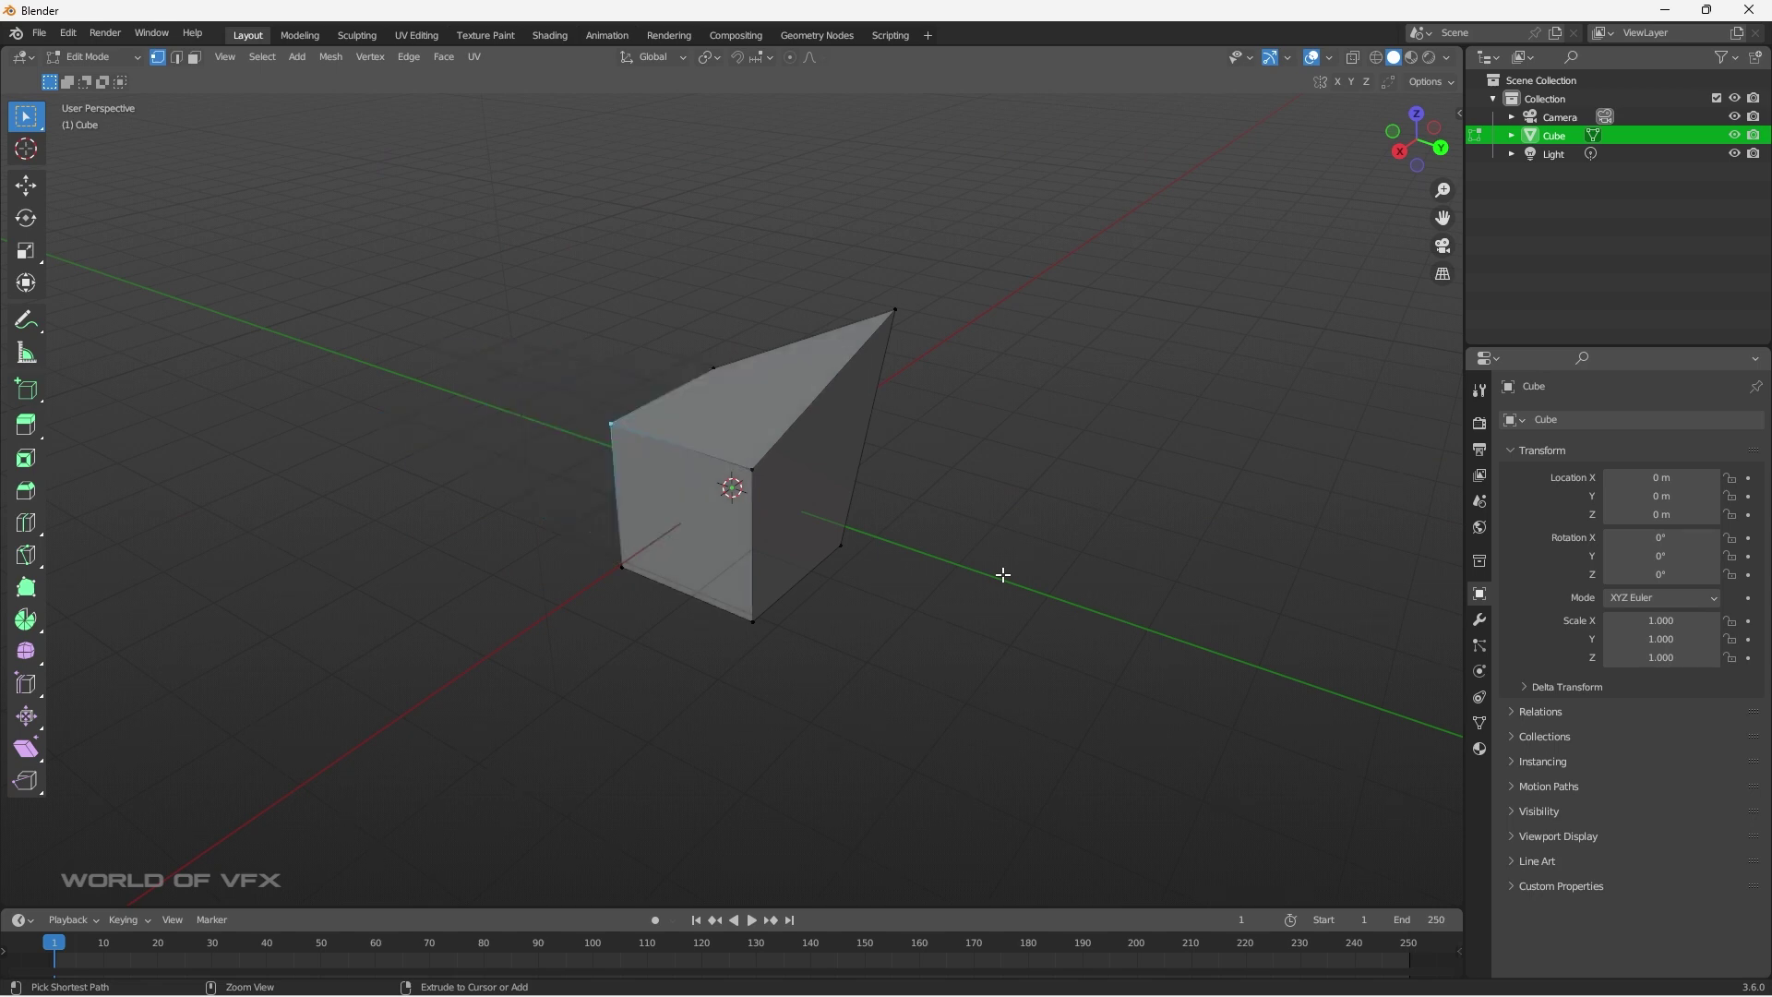
{"action": "key", "text": "ctrl+z"}
{"action": "key", "text": "ctrl+z"}
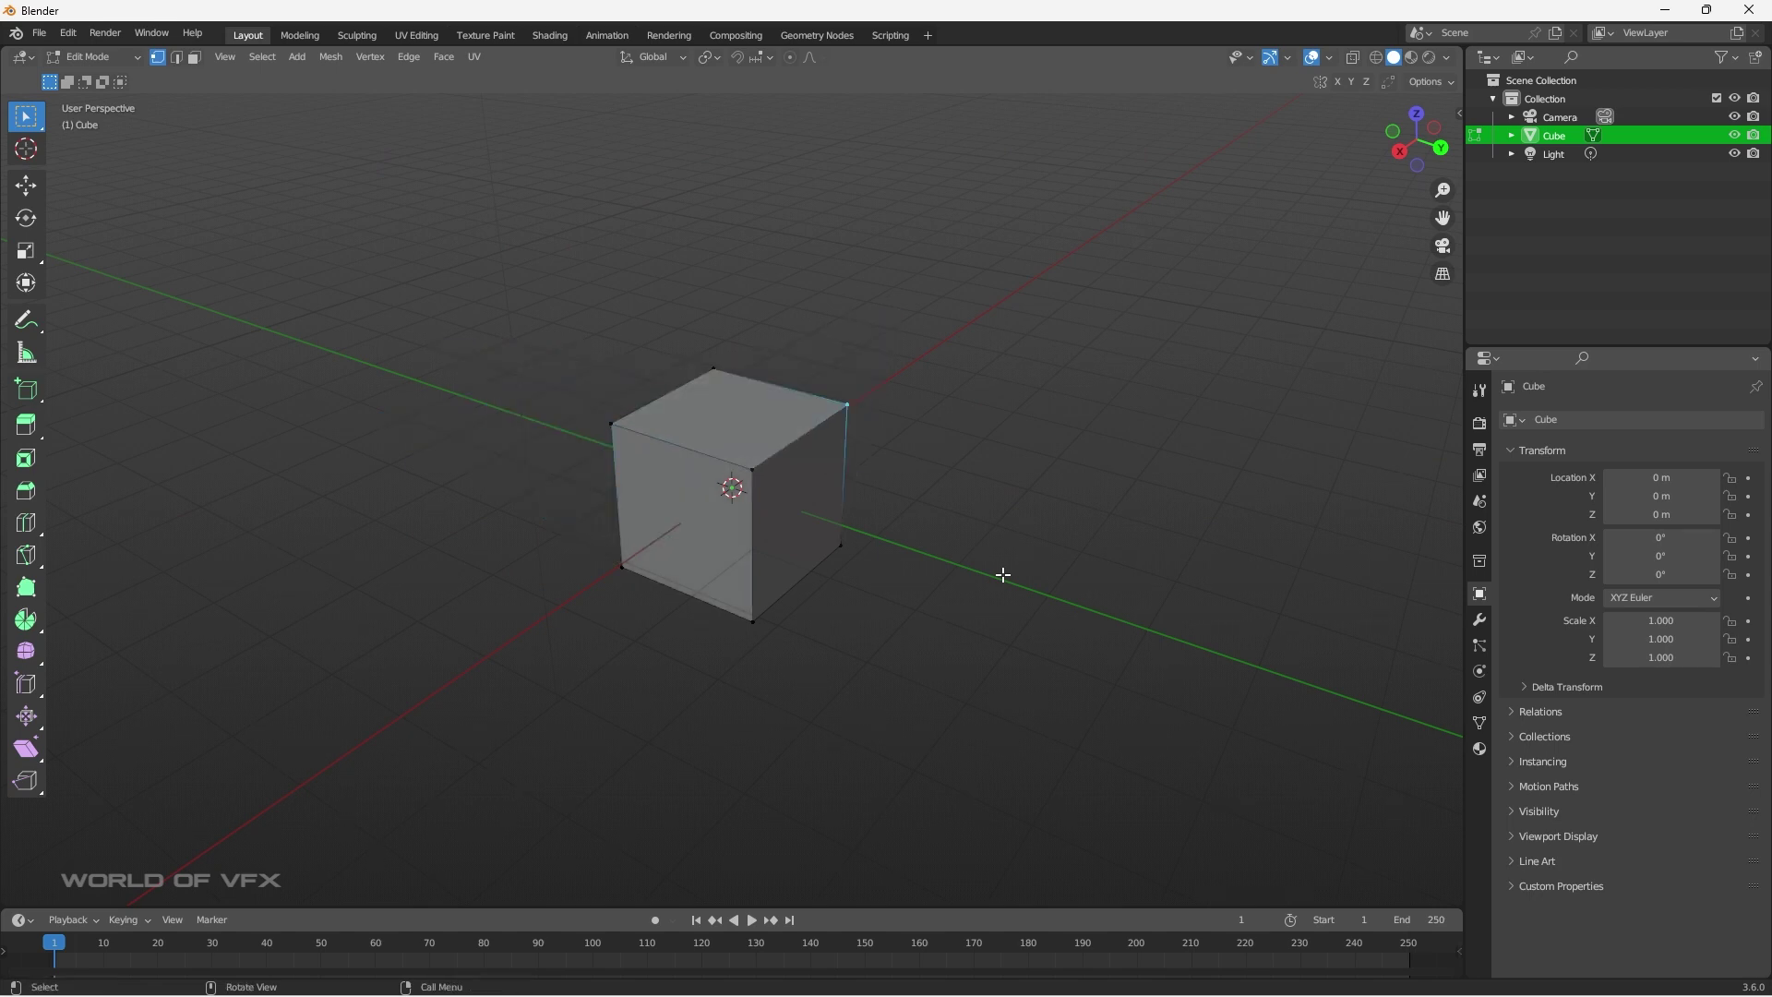
{"action": "middle_click_drag", "start_coordinate": [1004, 574], "coordinate": [960, 554]}
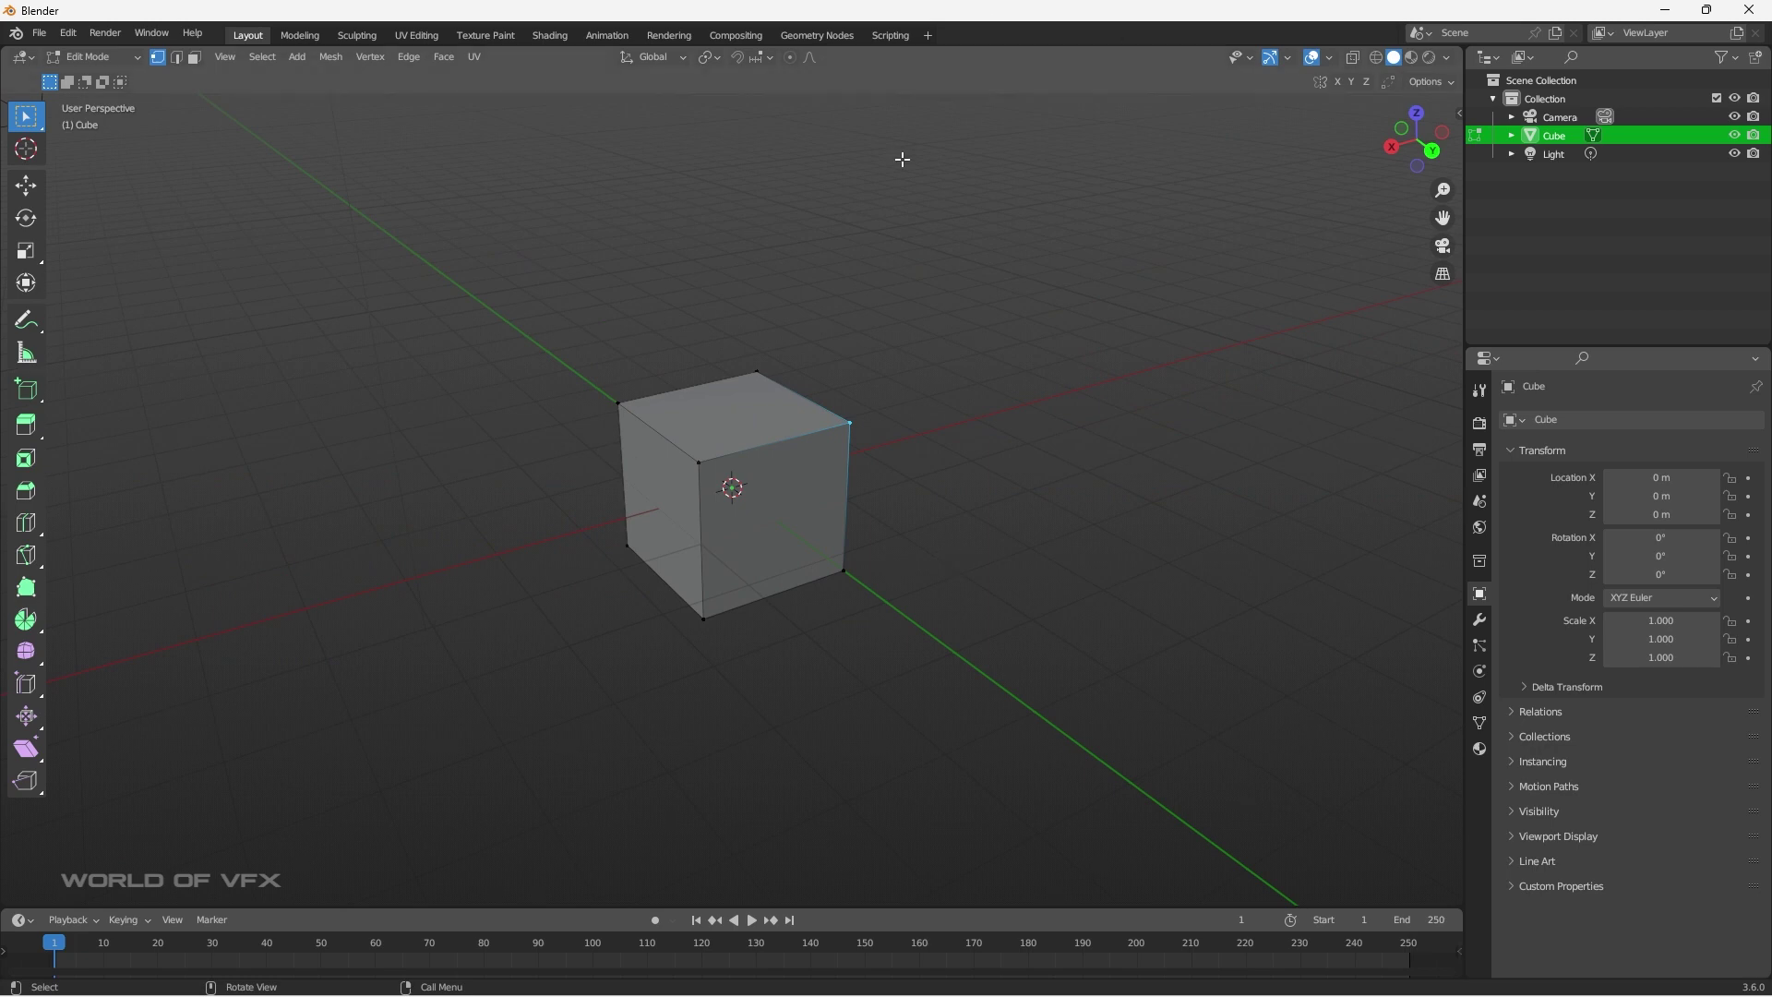
{"action": "scroll", "coordinate": [813, 443], "scroll_direction": "up", "scroll_amount": 2}
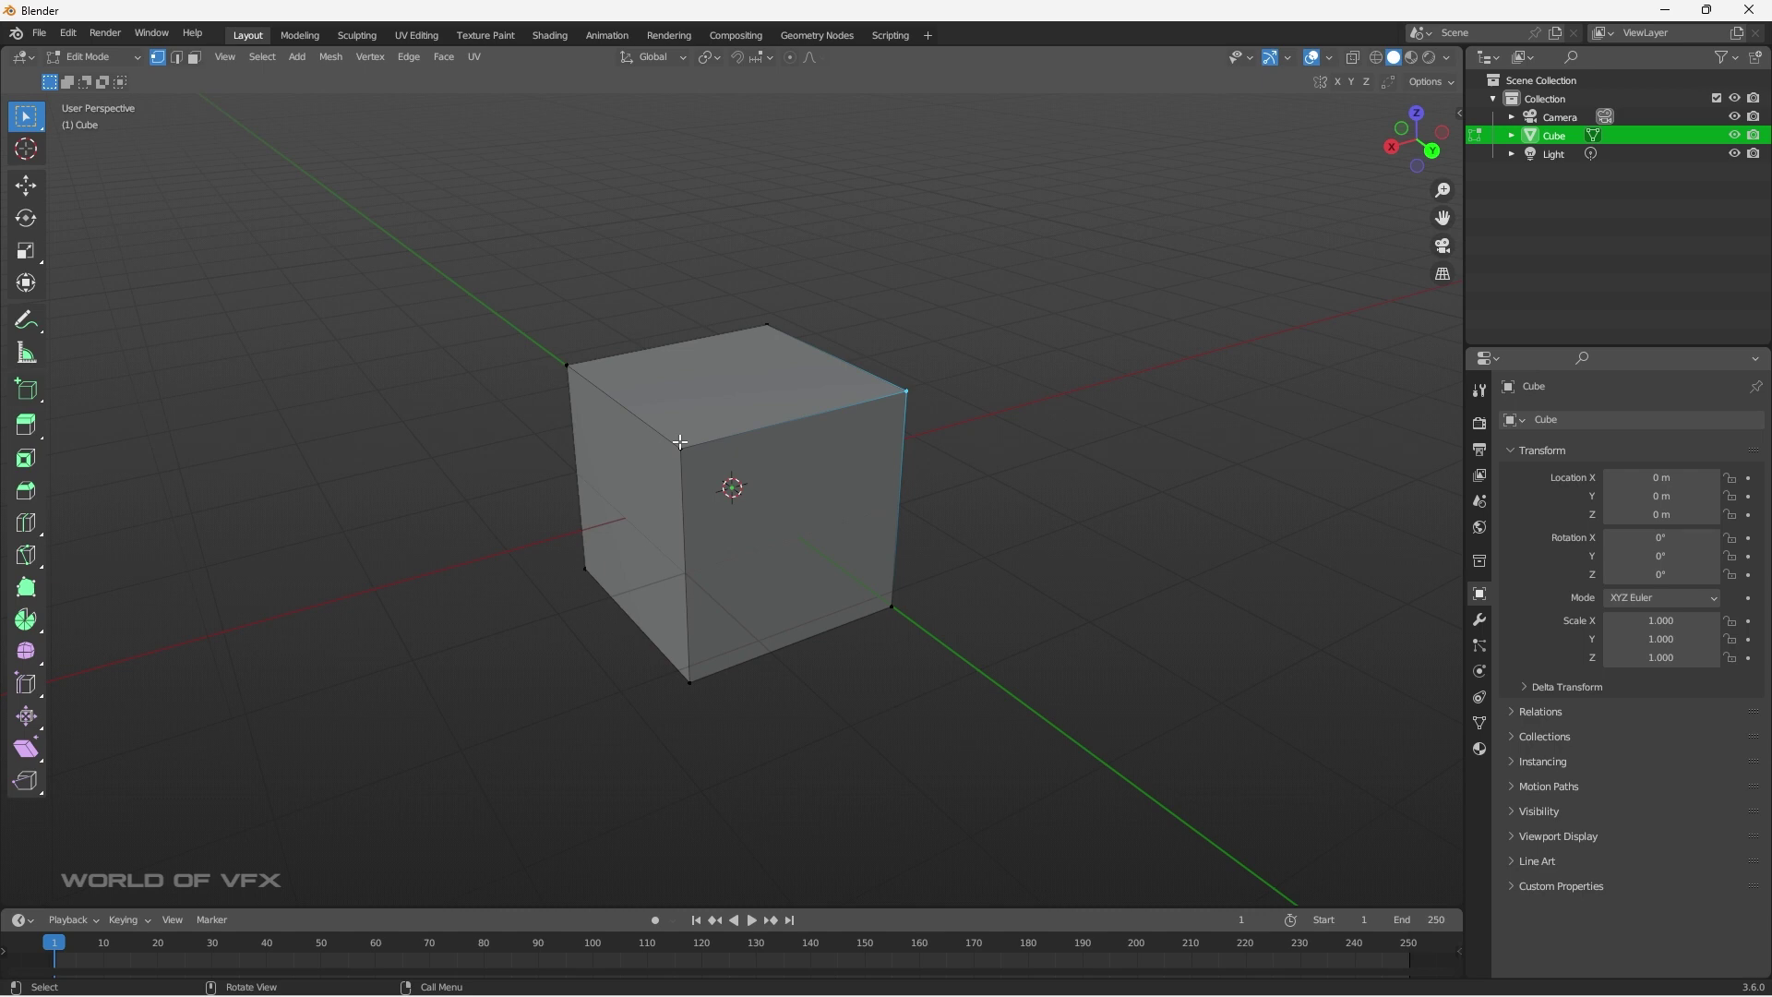
Switch to edge selection, select the top edge of the cube's positive Y side, and try moving it along the Y axis.
{"action": "middle_click_drag", "start_coordinate": [690, 395], "coordinate": [370, 240]}
{"action": "left_click", "coordinate": [176, 57]}
{"action": "left_click", "coordinate": [764, 443]}
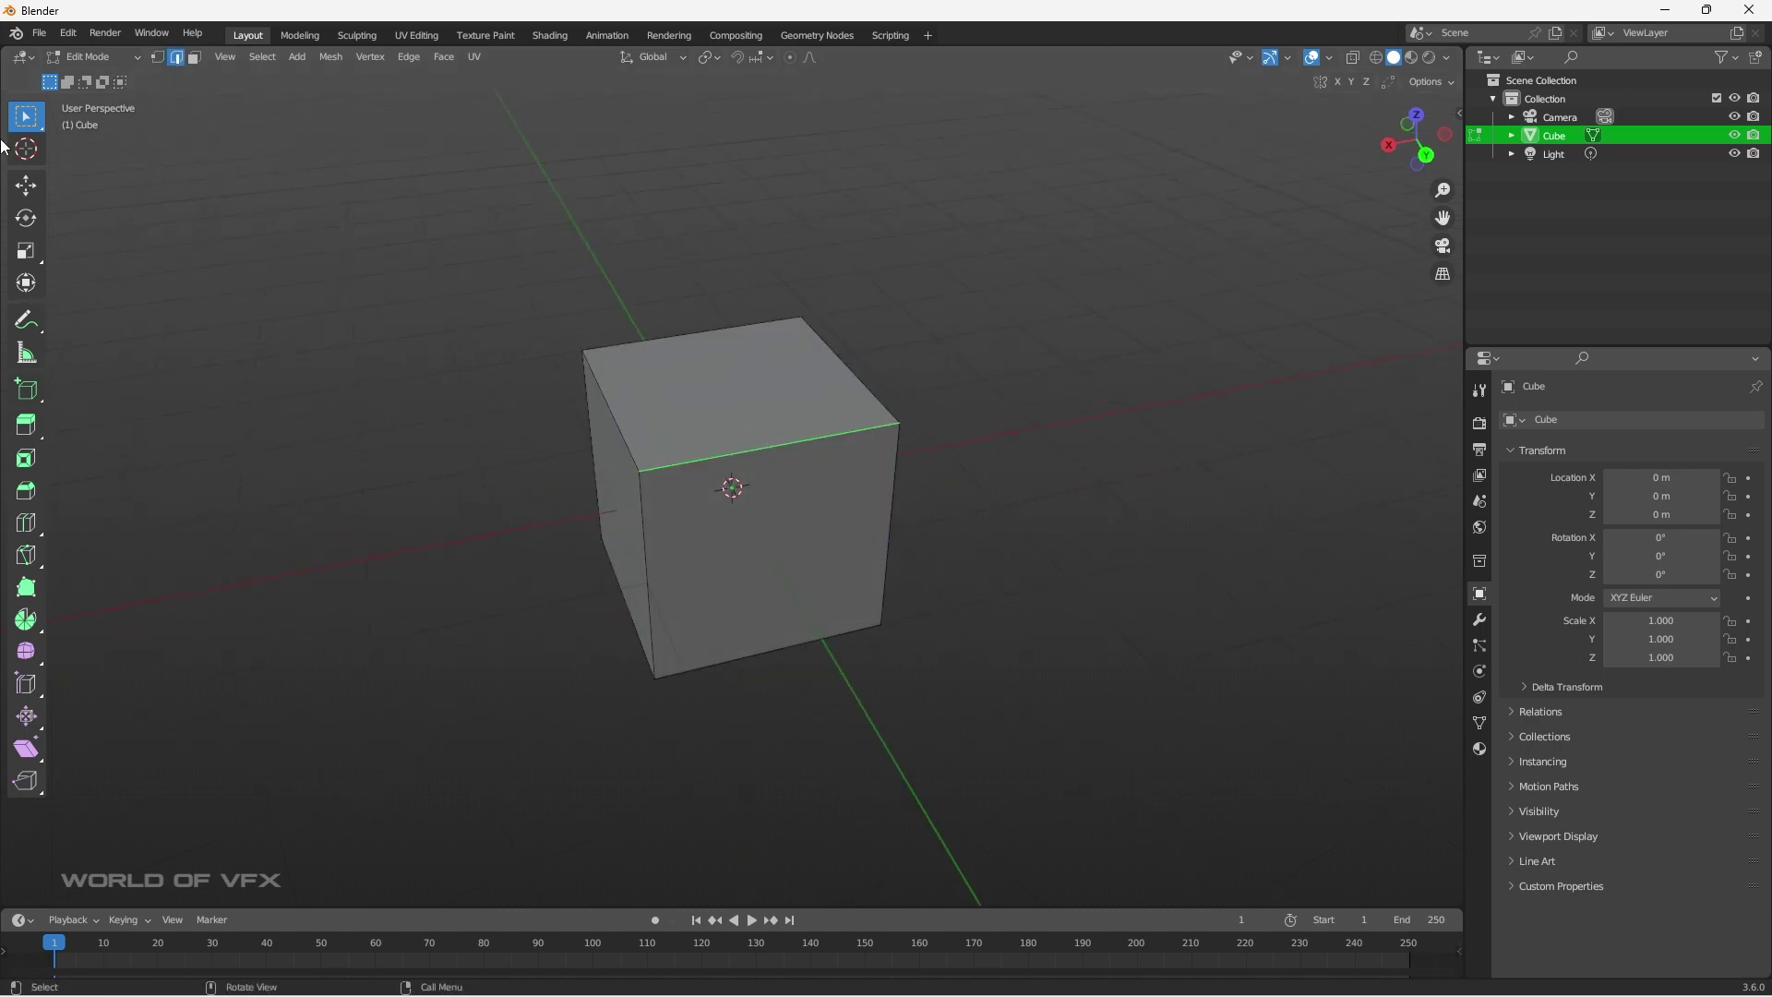
{"action": "left_click", "coordinate": [26, 186]}
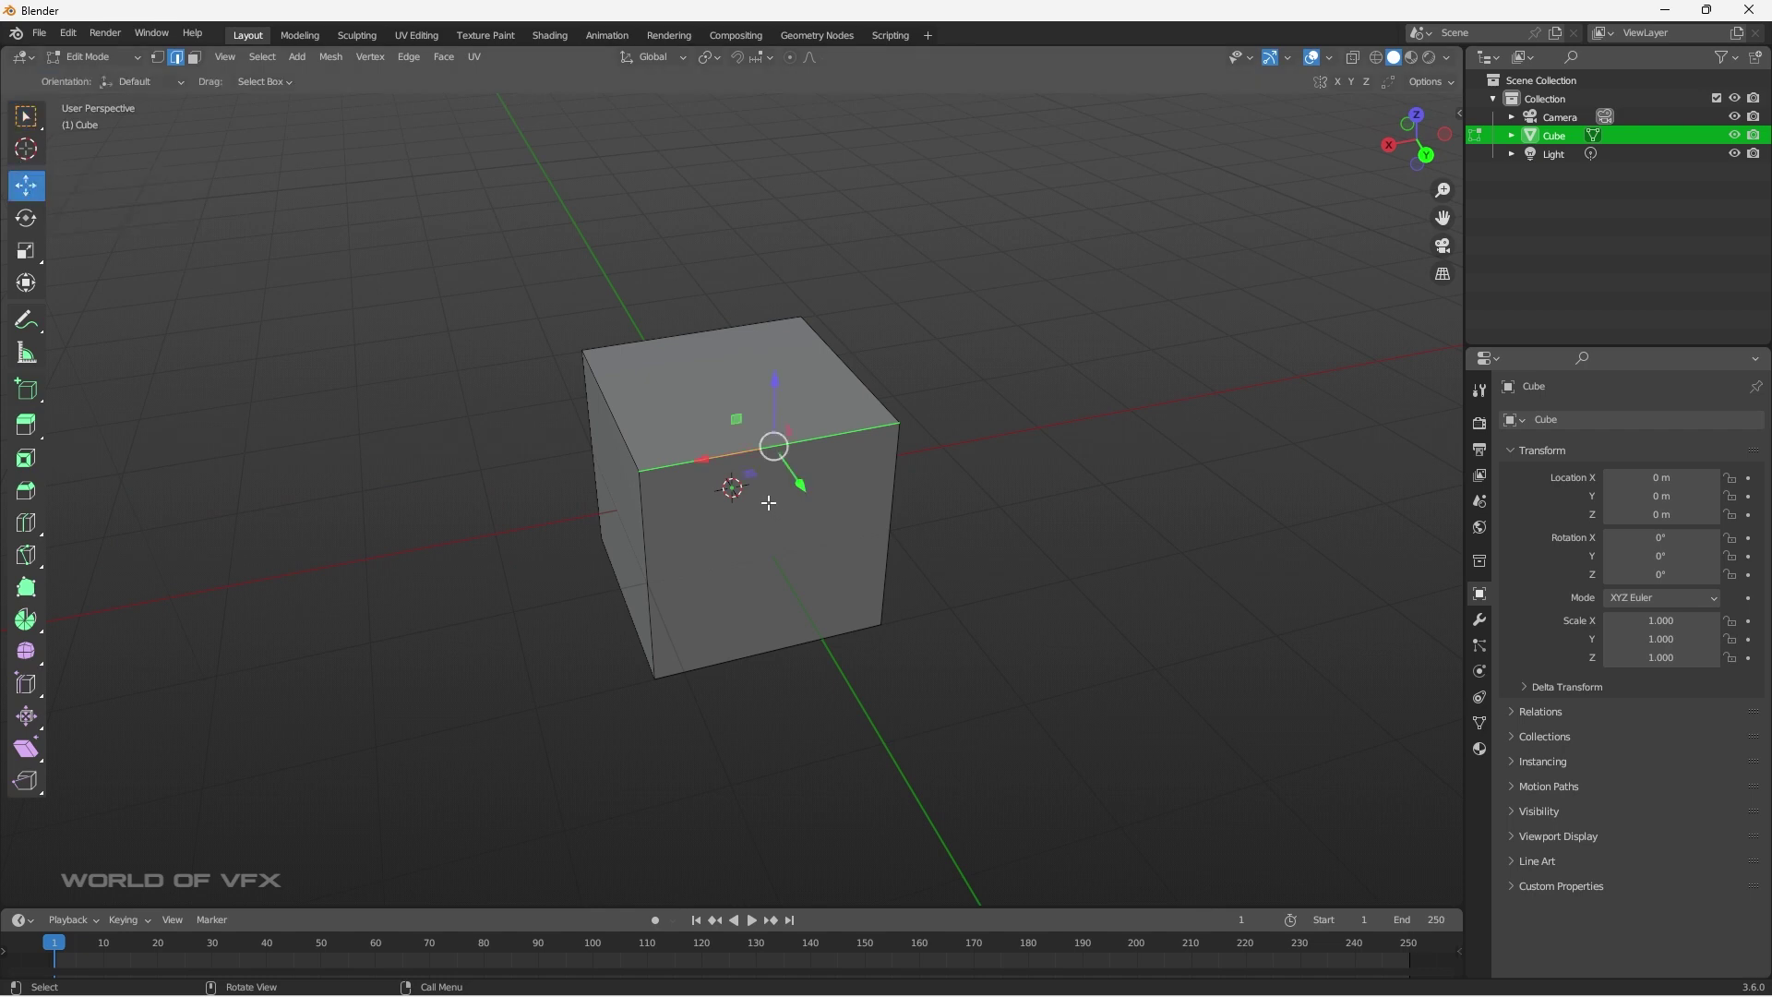
{"action": "mouse_move", "coordinate": [803, 486]}
{"action": "left_mouse_down"}
{"action": "mouse_move", "coordinate": [849, 540]}
{"action": "mouse_move", "coordinate": [801, 461]}
{"action": "left_mouse_up"}
{"action": "middle_click_drag", "start_coordinate": [801, 460], "coordinate": [1051, 281]}
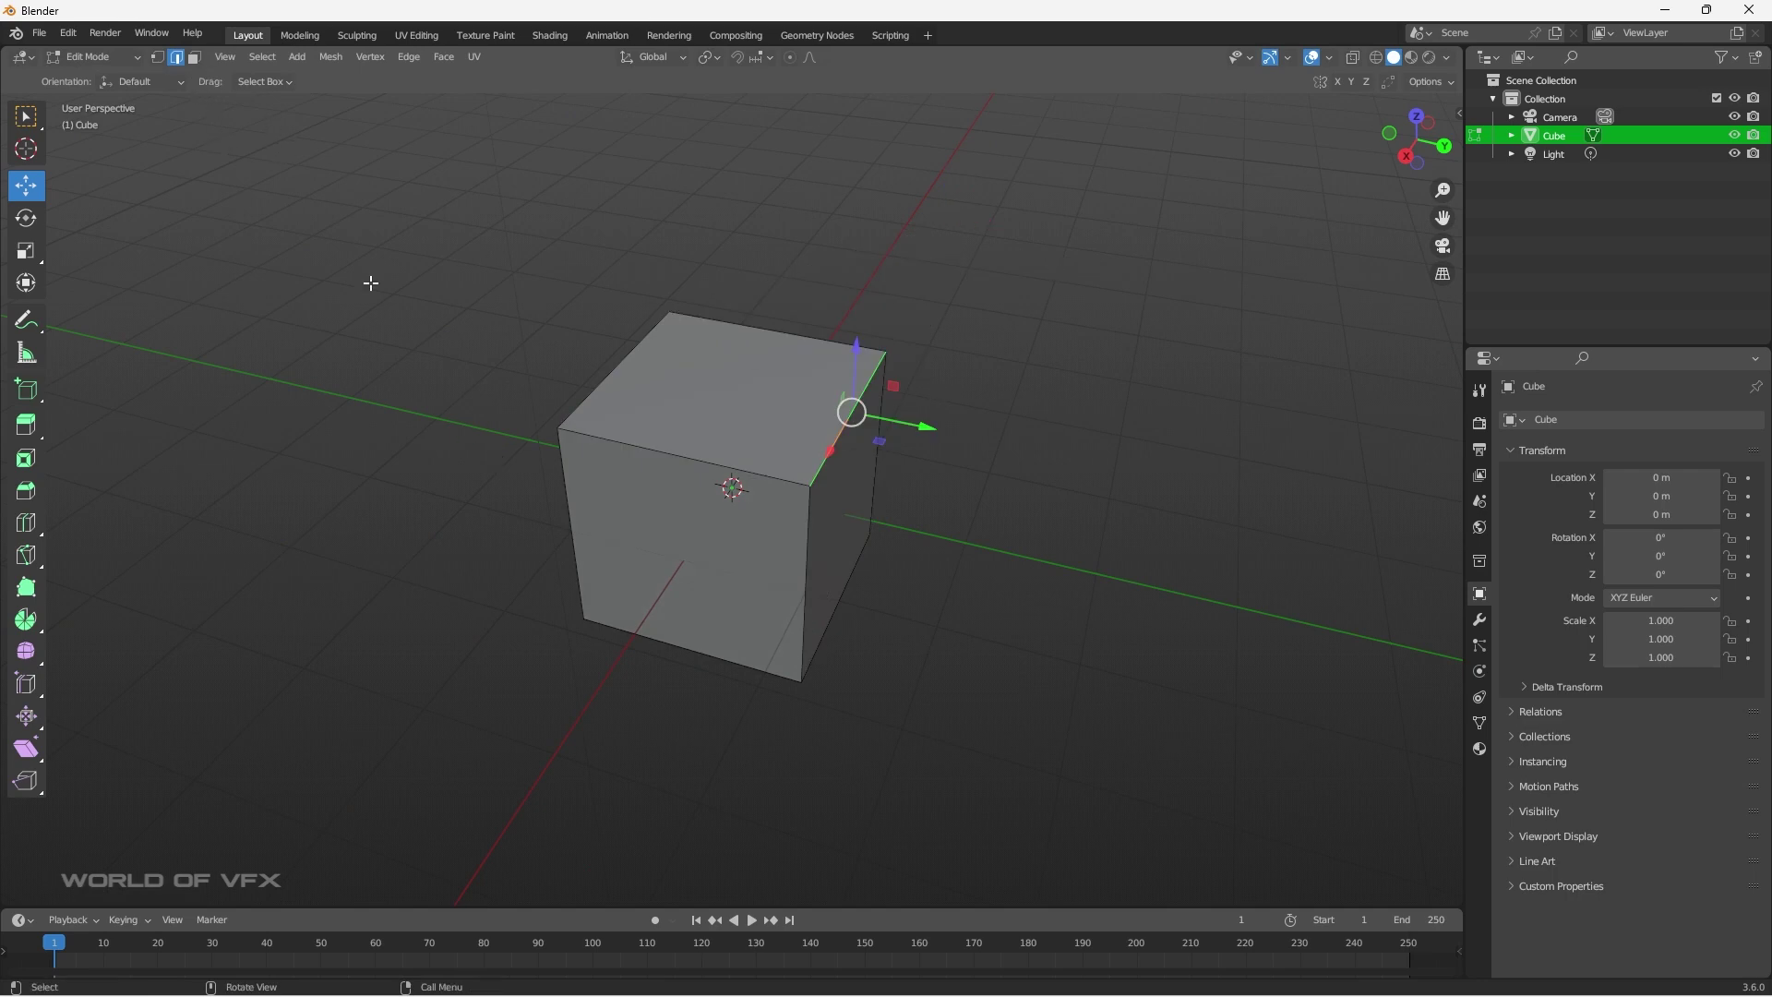
Switch to face selection, select the cube's positive X side face, and try moving it along the X axis, undoing the move.
{"action": "left_click", "coordinate": [700, 576]}
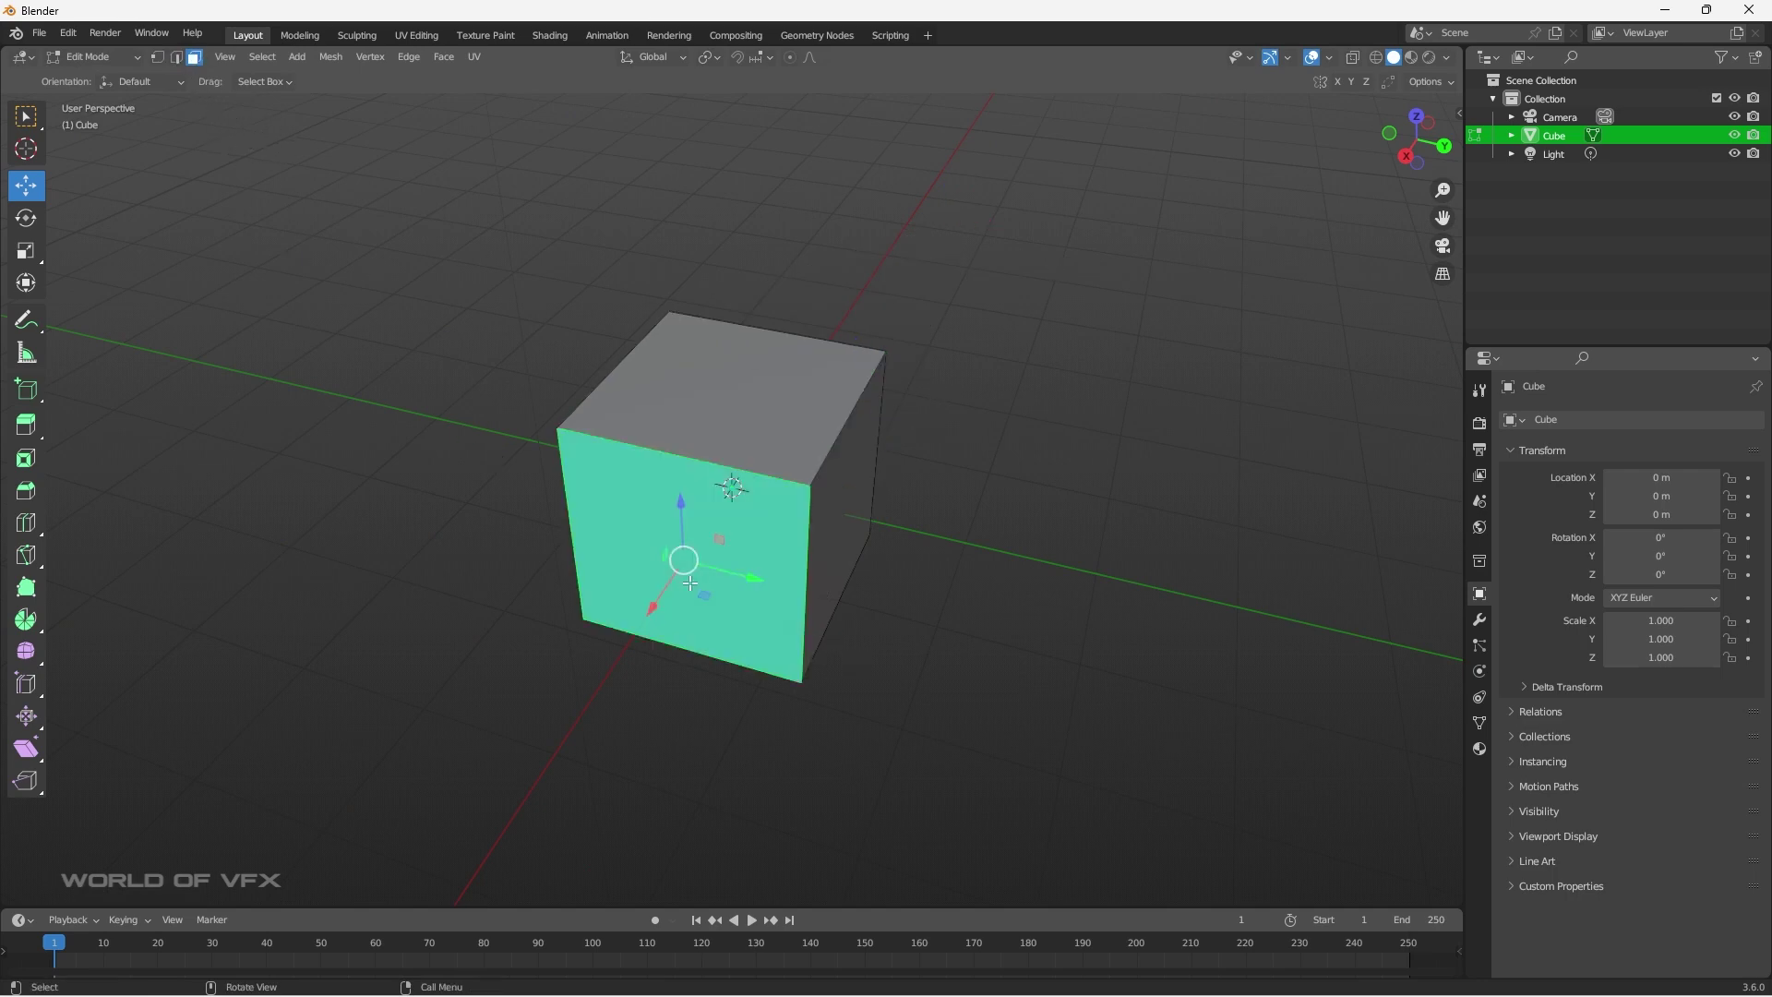
{"action": "left_click_drag", "start_coordinate": [651, 614], "coordinate": [724, 573]}
{"action": "key", "text": "ctrl+z"}
Select the cube's positive Y side face and try moving it inward along the Y axis, undoing the move.
{"action": "left_click", "coordinate": [856, 523]}
{"action": "left_click_drag", "start_coordinate": [908, 533], "coordinate": [775, 508]}
{"action": "key", "text": "ctrl+z"}
{"action": "middle_click_drag", "start_coordinate": [732, 680], "coordinate": [664, 696]}
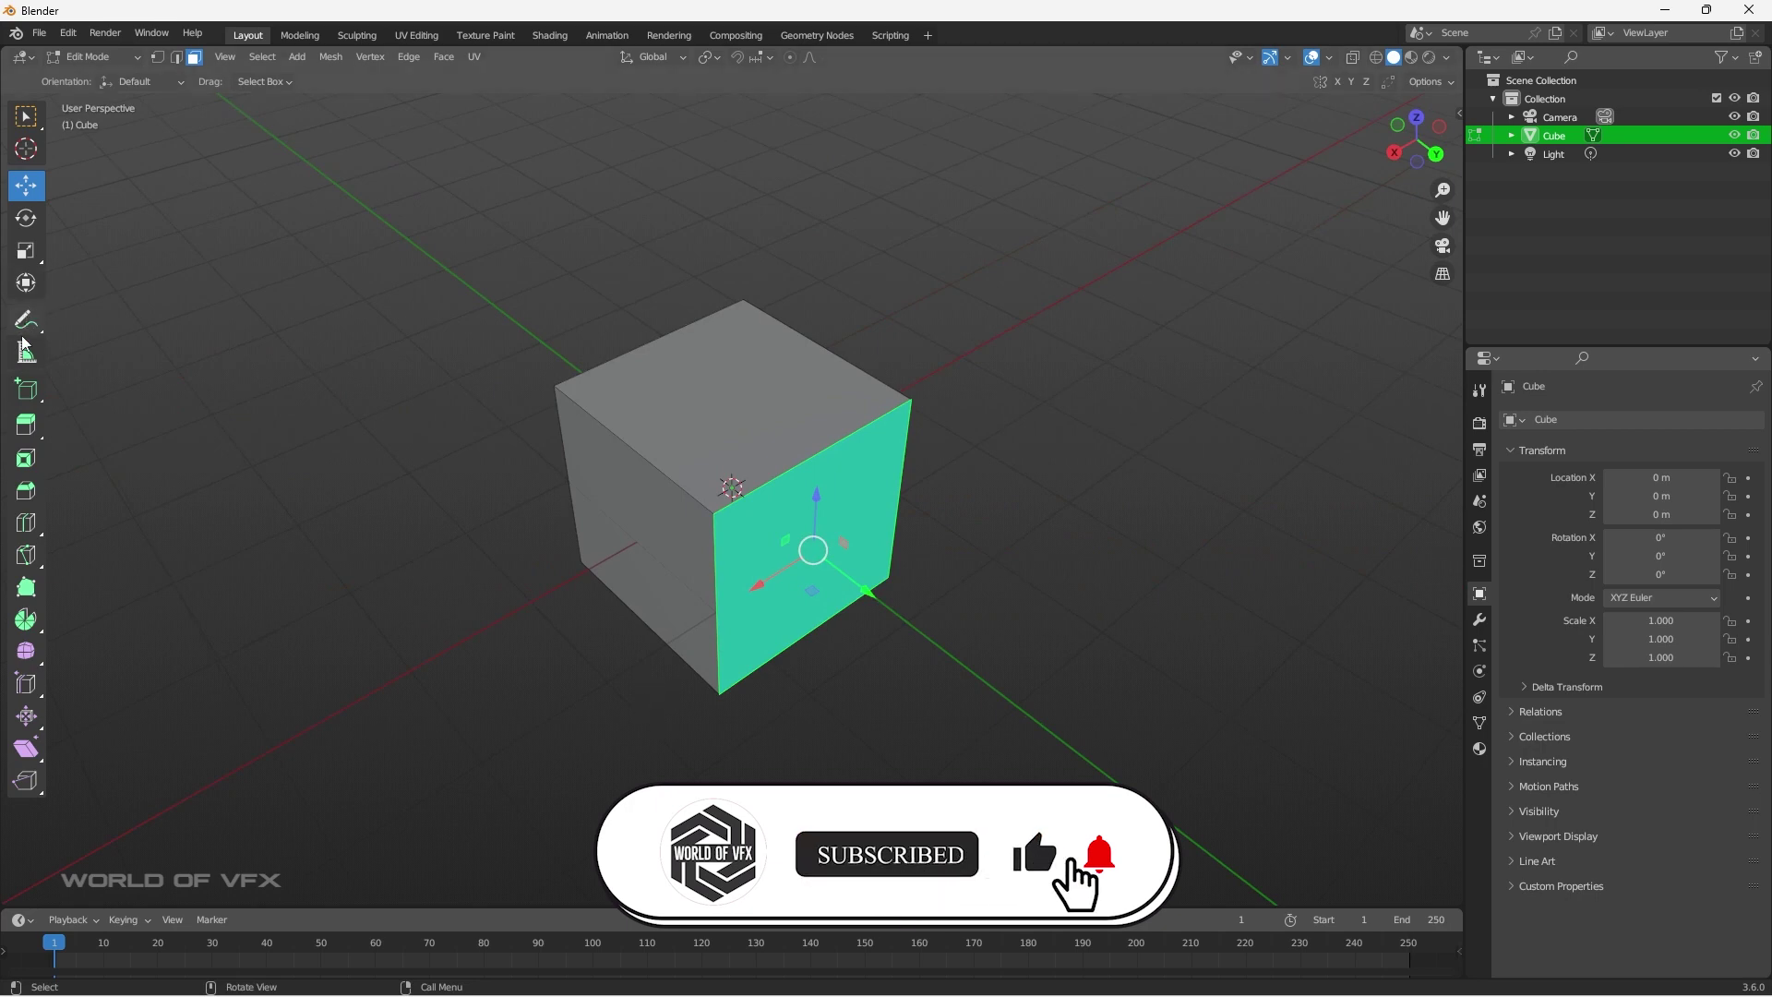
Use the Add Cube tool to draw a tall box on the cube's top face and a long box on its positive X side.
{"action": "left_click", "coordinate": [23, 395]}
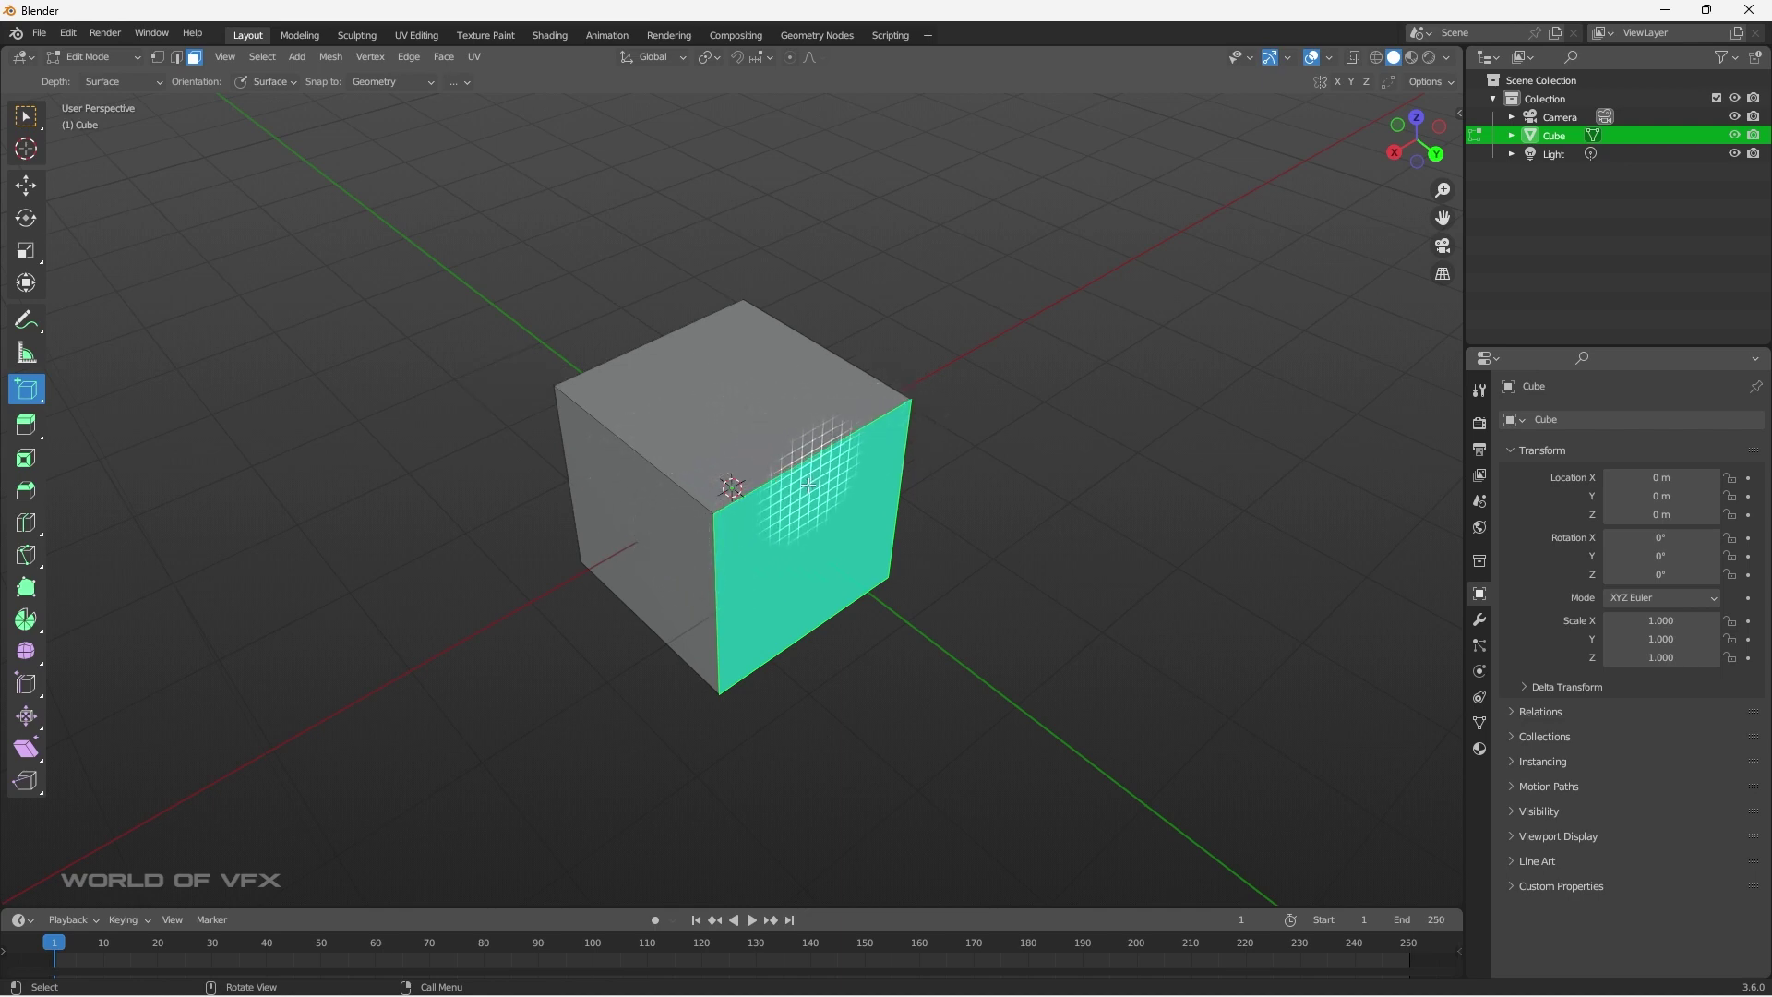
{"action": "left_click", "coordinate": [720, 405]}
{"action": "left_click", "coordinate": [900, 246]}
{"action": "middle_click_drag", "start_coordinate": [1023, 388], "coordinate": [1079, 327]}
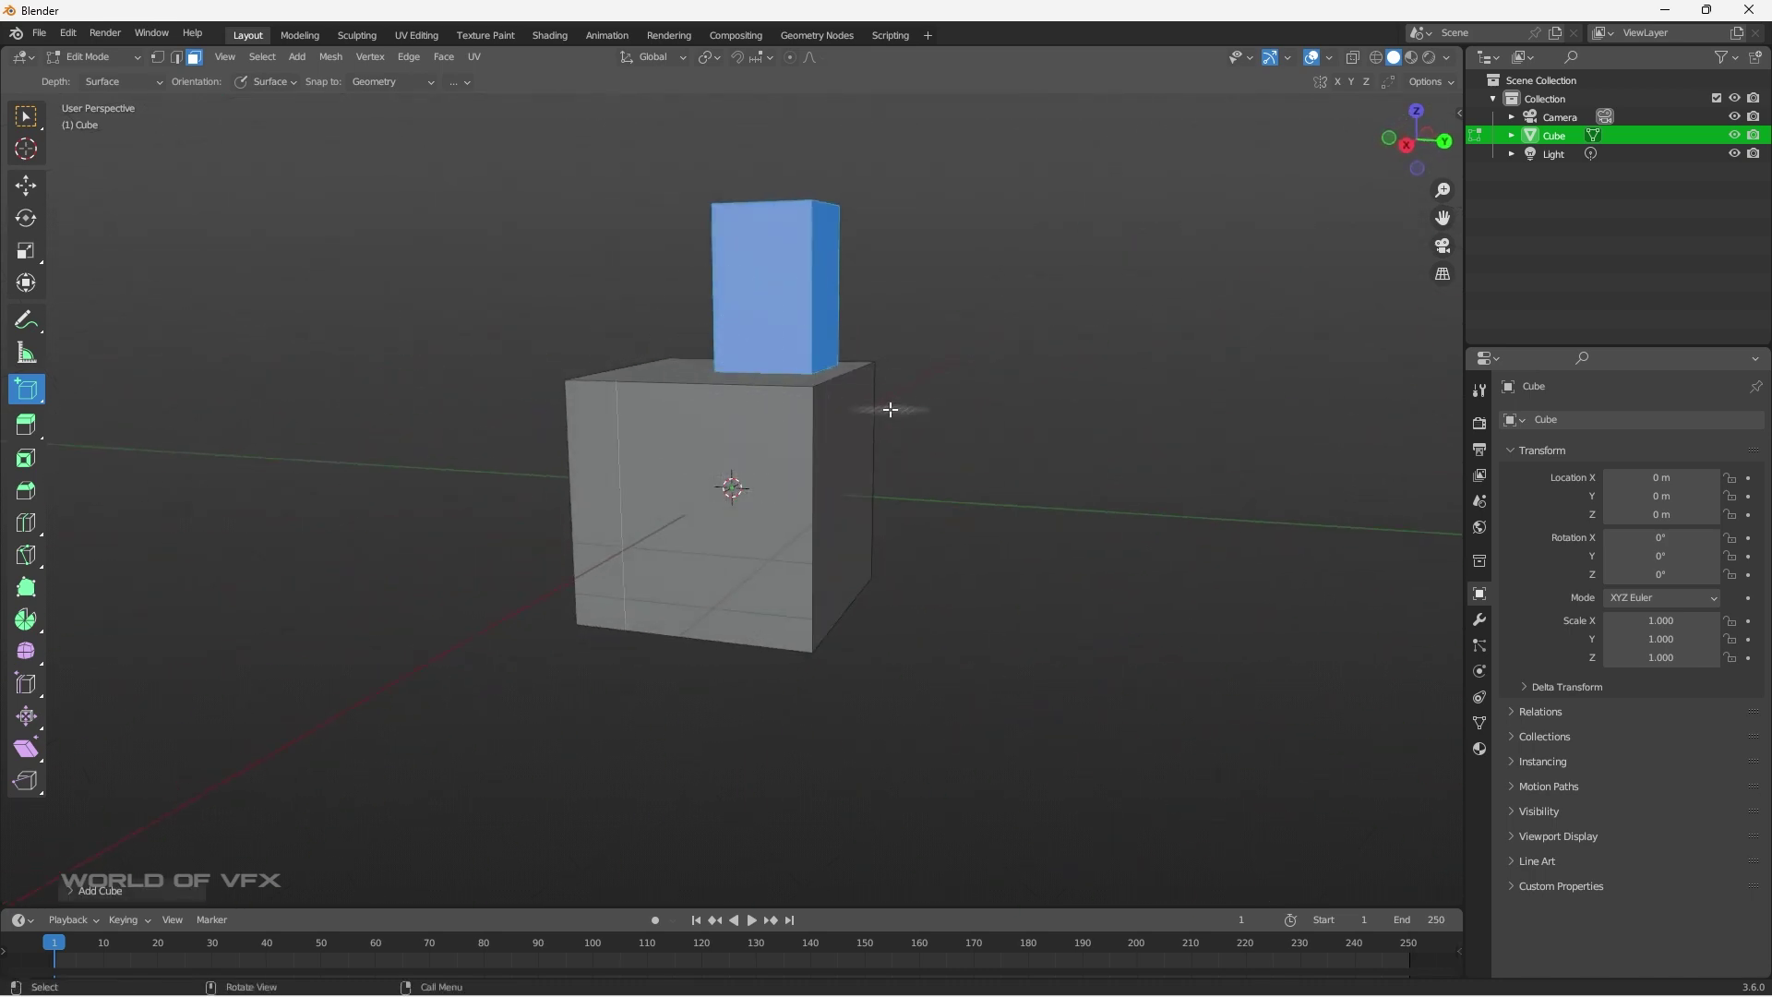
{"action": "middle_click_drag", "start_coordinate": [890, 408], "coordinate": [910, 483]}
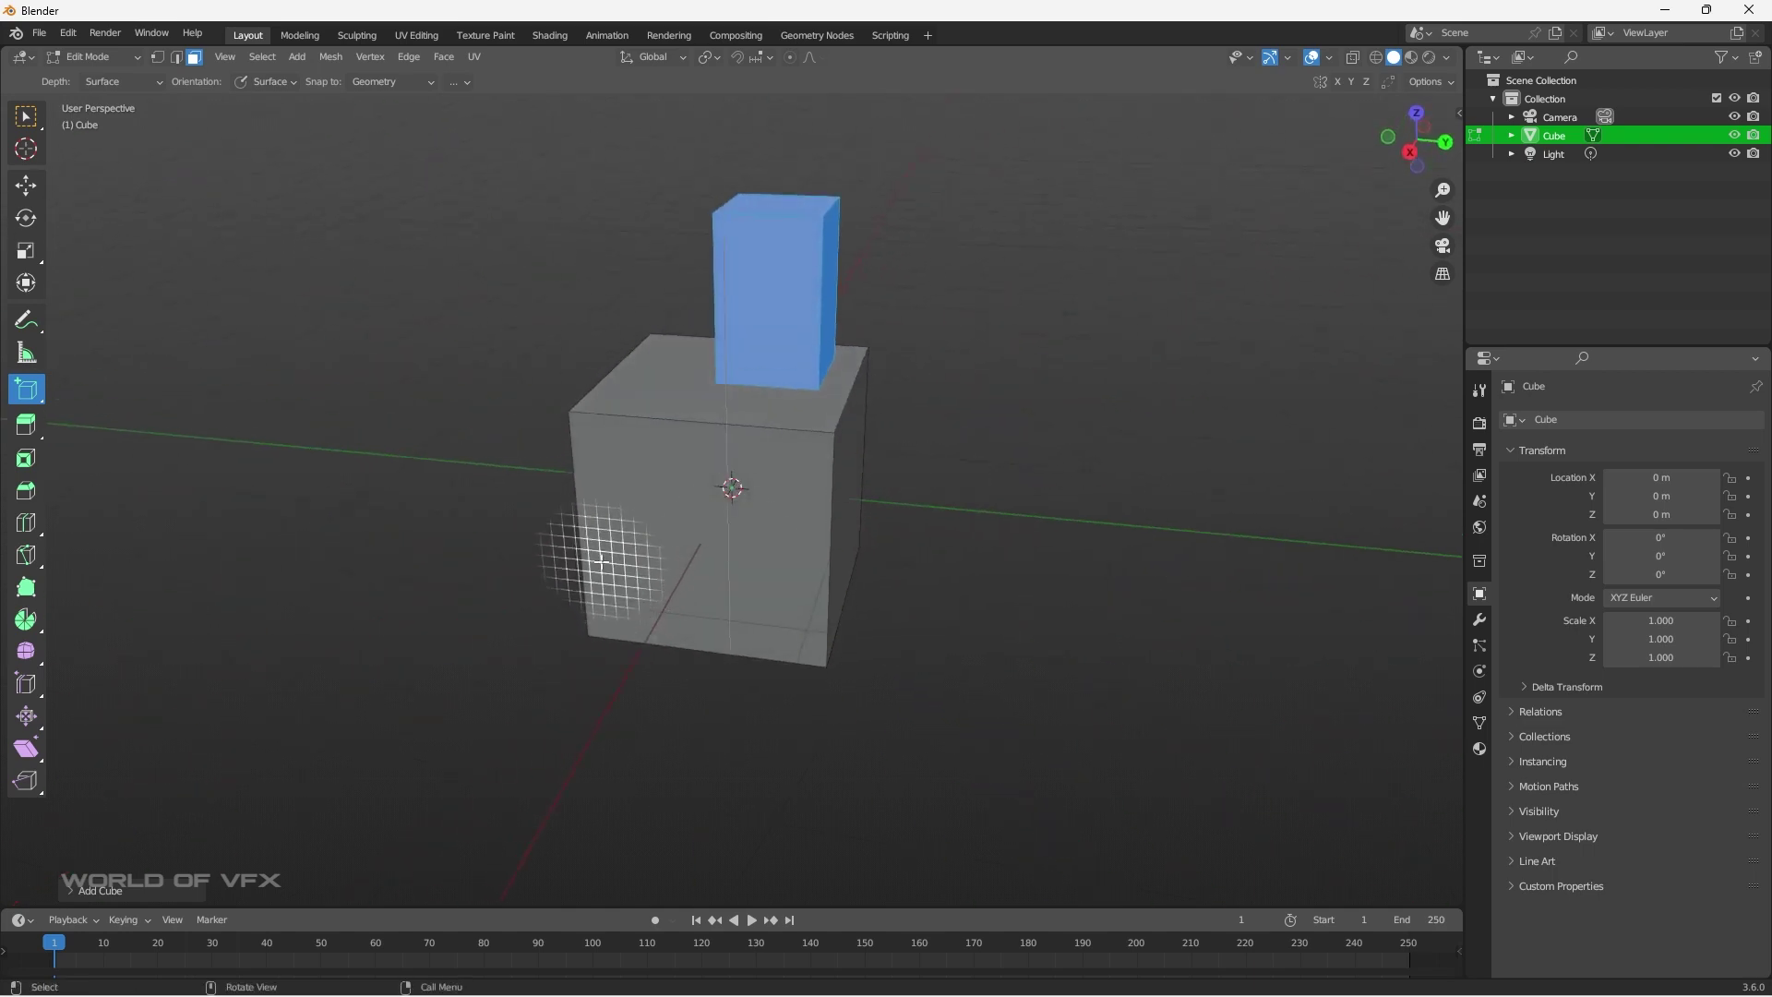
{"action": "left_click", "coordinate": [705, 784]}
{"action": "middle_click_drag", "start_coordinate": [902, 669], "coordinate": [587, 509]}
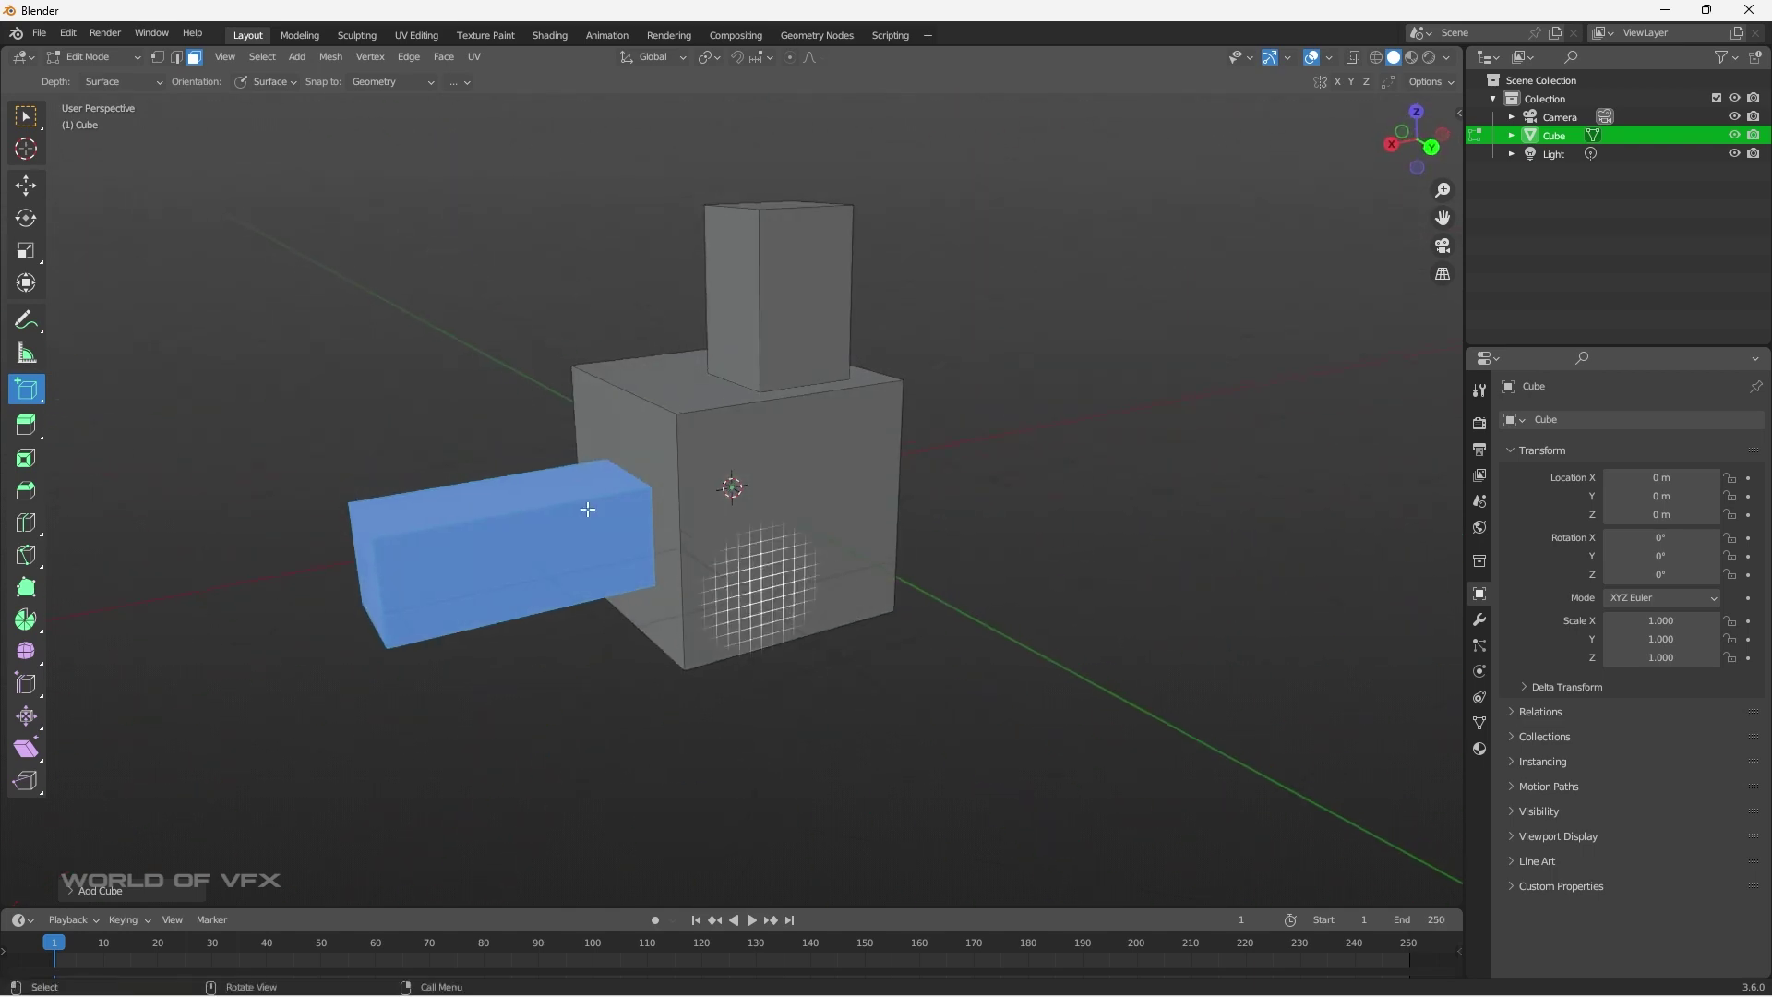
Try adding a 32-vertex primitive with N-Gon caps beside the cube, and undo all the added primitives.
{"action": "left_click", "coordinate": [27, 395]}
{"action": "left_click", "coordinate": [175, 454]}
{"action": "left_click", "coordinate": [1089, 706]}
{"action": "middle_click_drag", "start_coordinate": [1108, 605], "coordinate": [871, 661]}
{"action": "key", "text": "ctrl+z"}
{"action": "key", "text": "ctrl+z"}
{"action": "key", "text": "ctrl+z"}
{"action": "key", "text": "ctrl+z"}
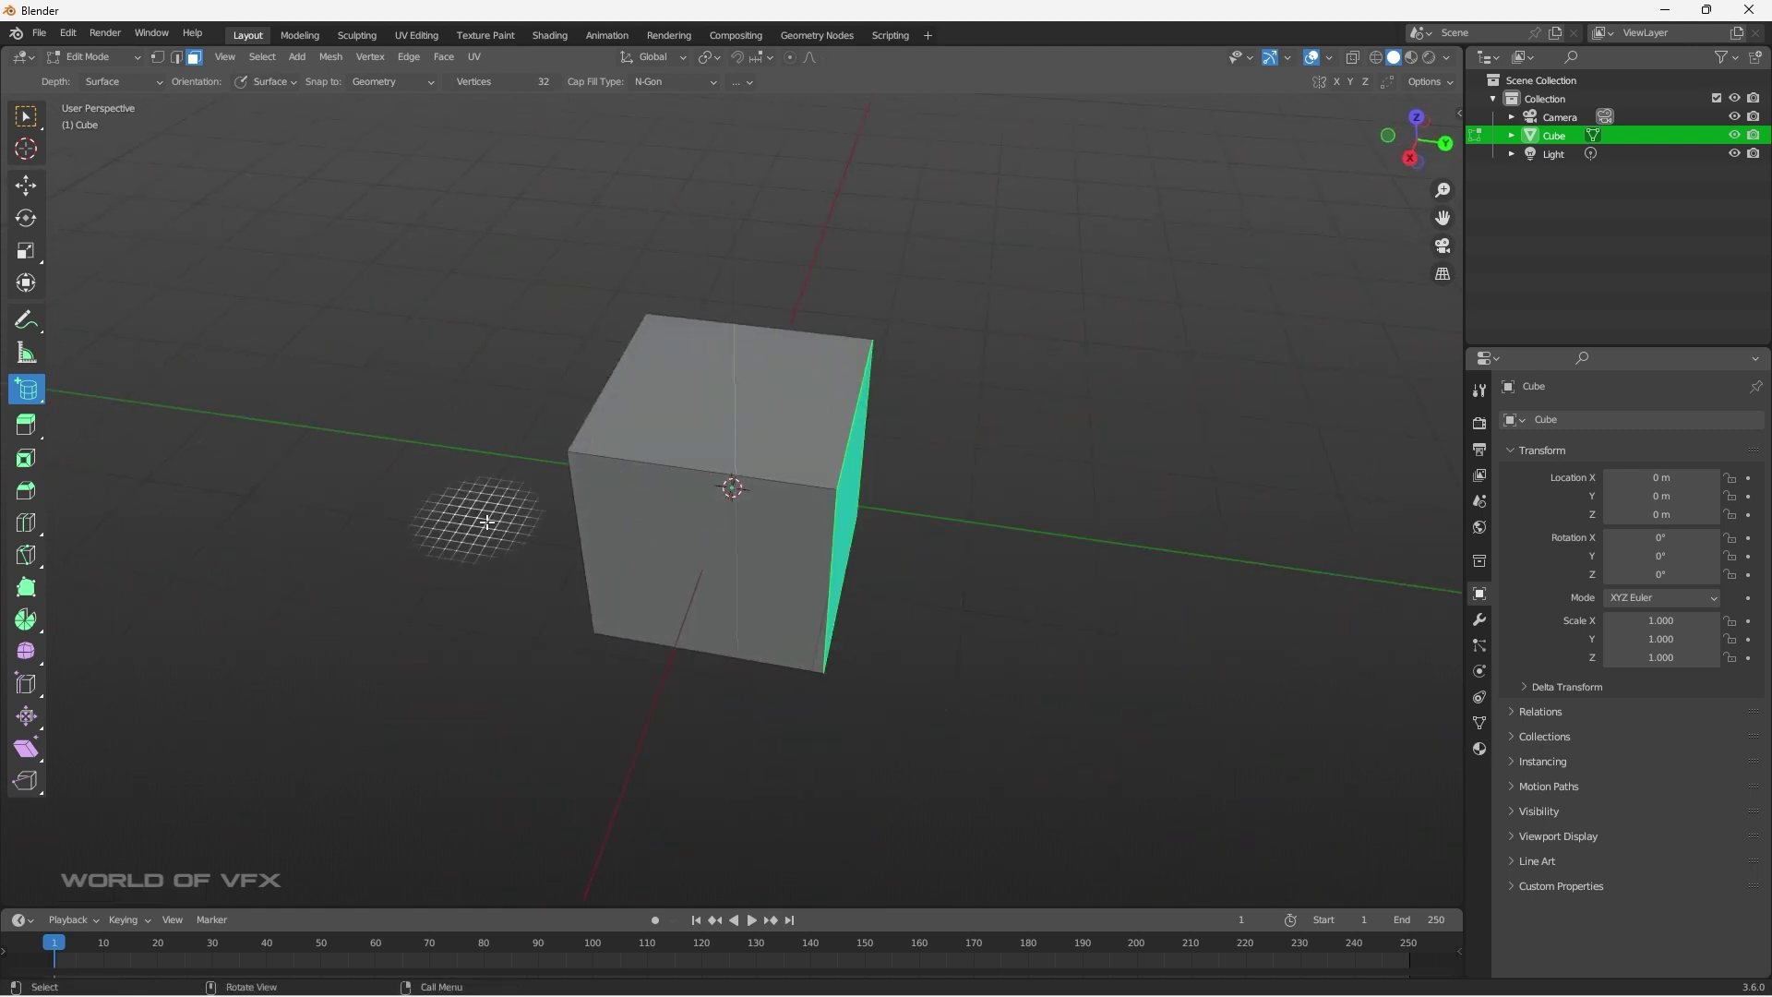
{"action": "middle_click_drag", "start_coordinate": [495, 514], "coordinate": [438, 639]}
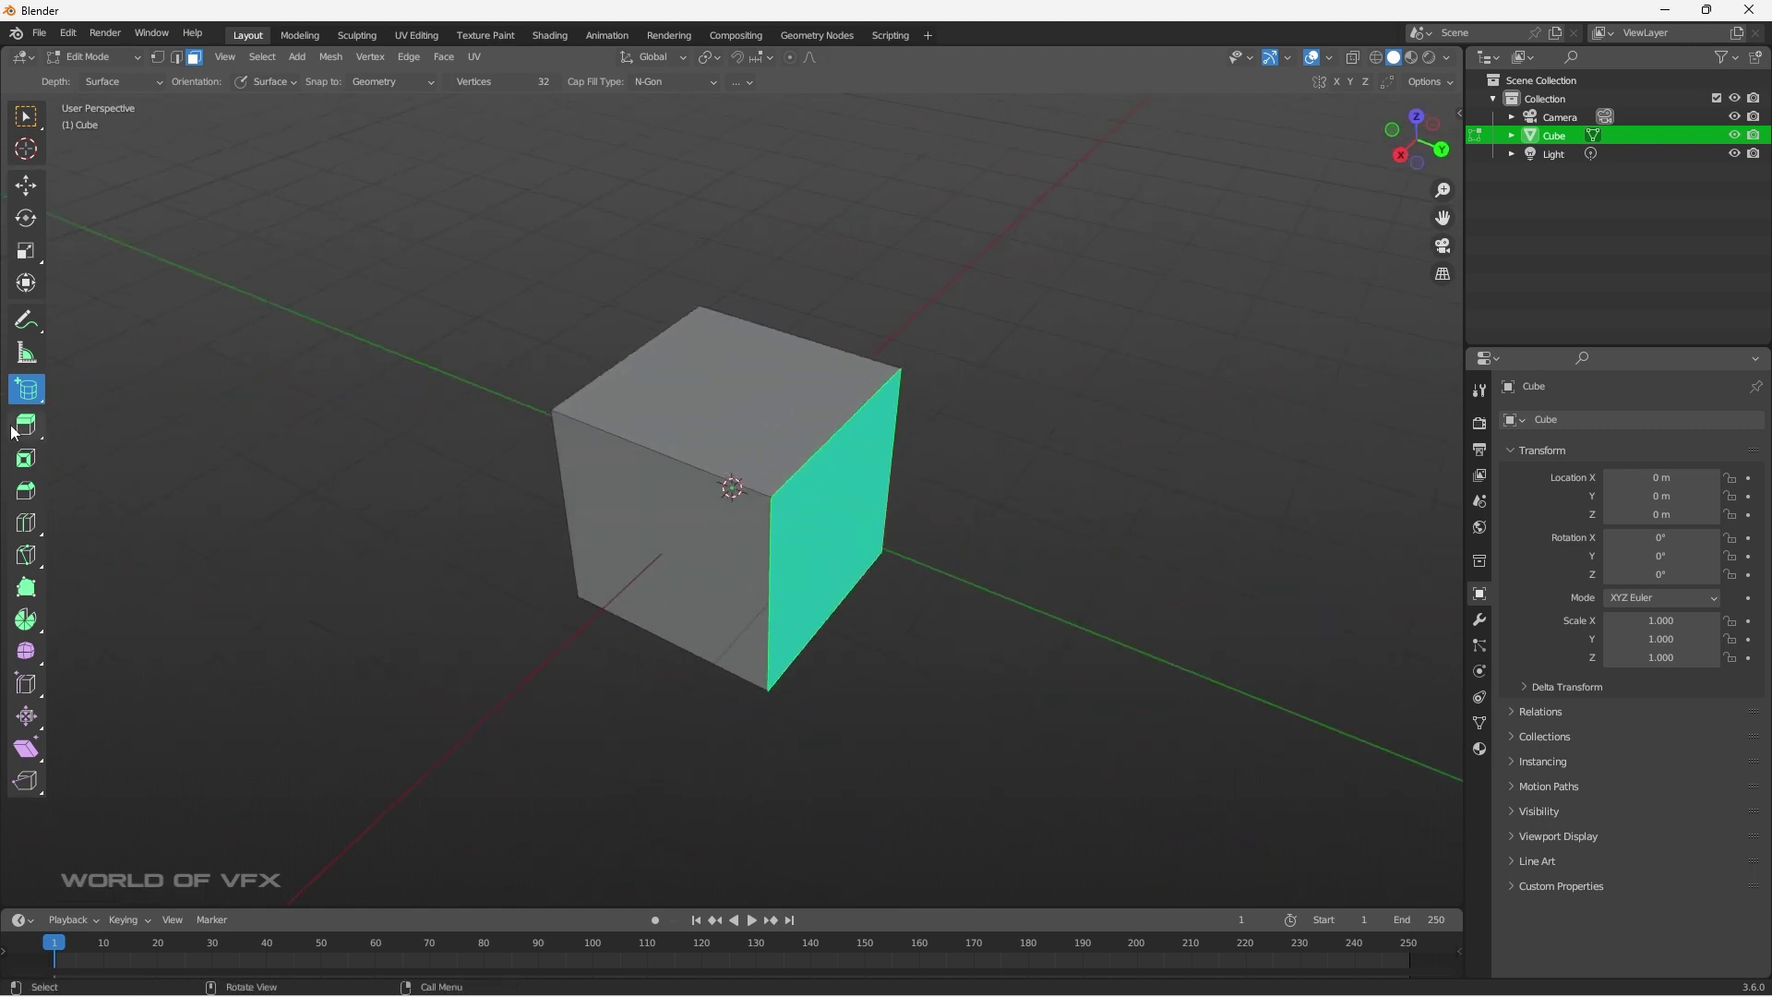
Extrude the cube's positive Y side face outward several times with Extrude Region to lengthen the base.
{"action": "left_click", "coordinate": [25, 426]}
{"action": "middle_click_drag", "start_coordinate": [471, 554], "coordinate": [416, 515]}
{"action": "middle_click_drag", "start_coordinate": [863, 581], "coordinate": [933, 618]}
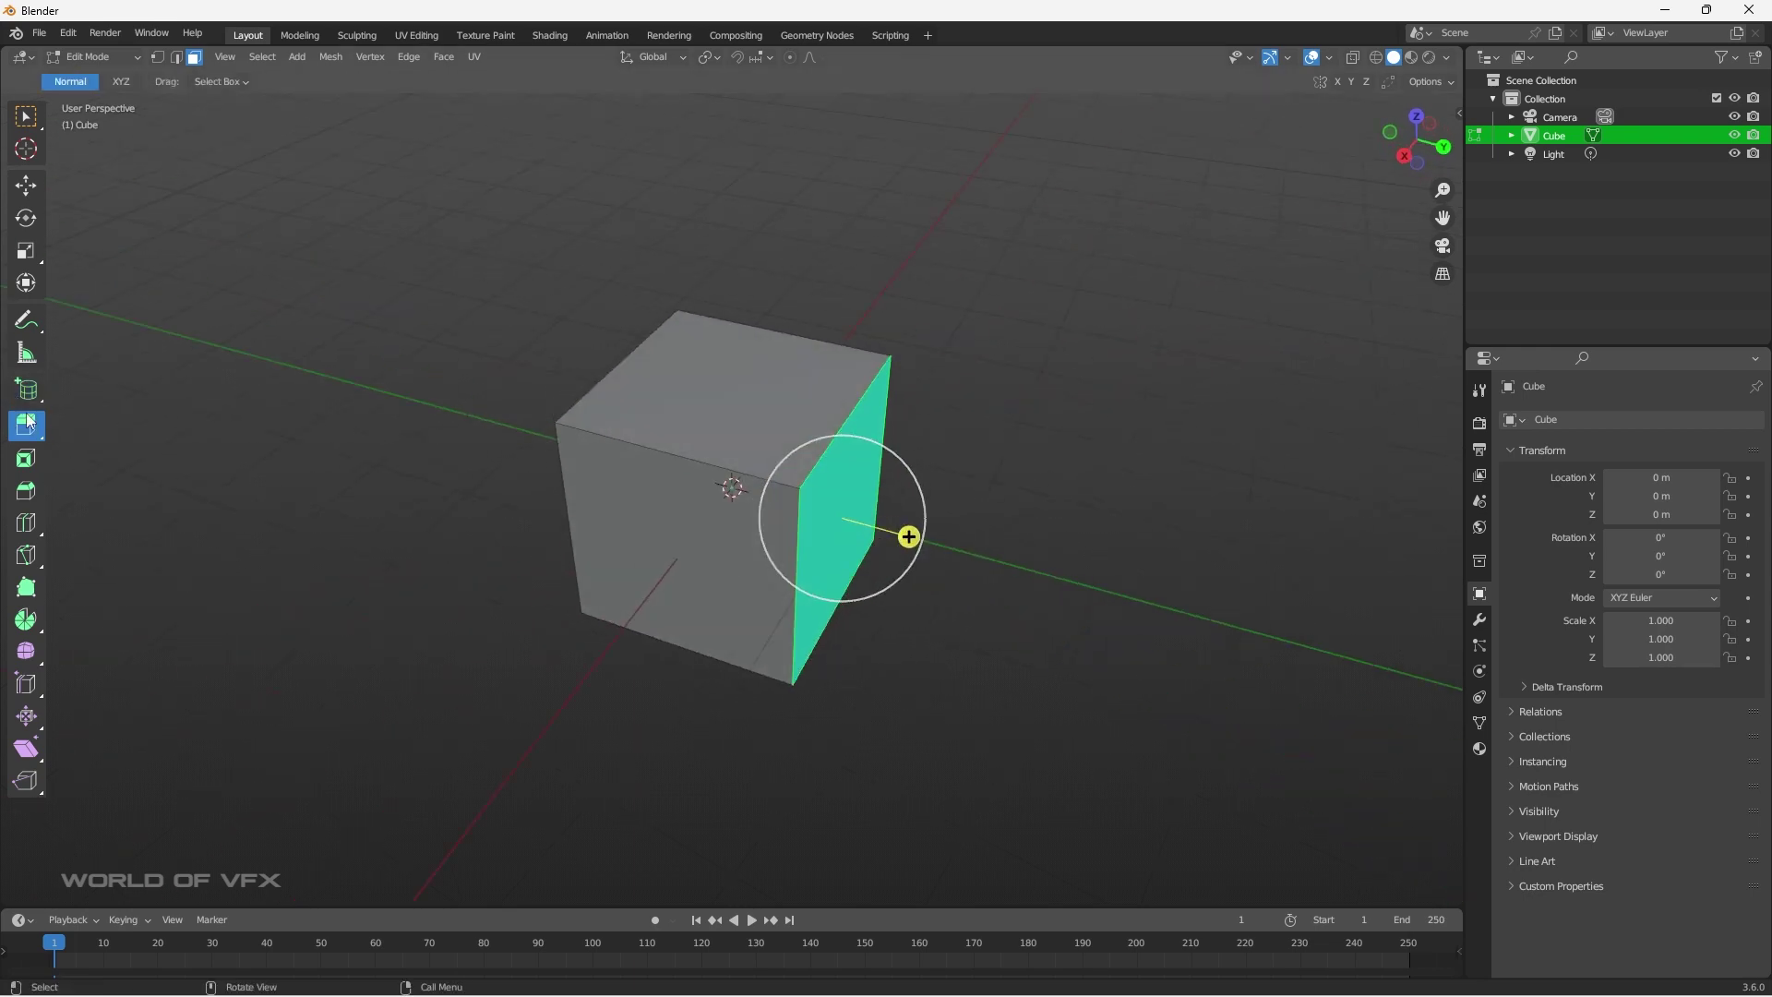
{"action": "middle_click_drag", "start_coordinate": [1210, 606], "coordinate": [1158, 613]}
{"action": "scroll", "coordinate": [923, 634], "scroll_direction": "up", "scroll_amount": 2}
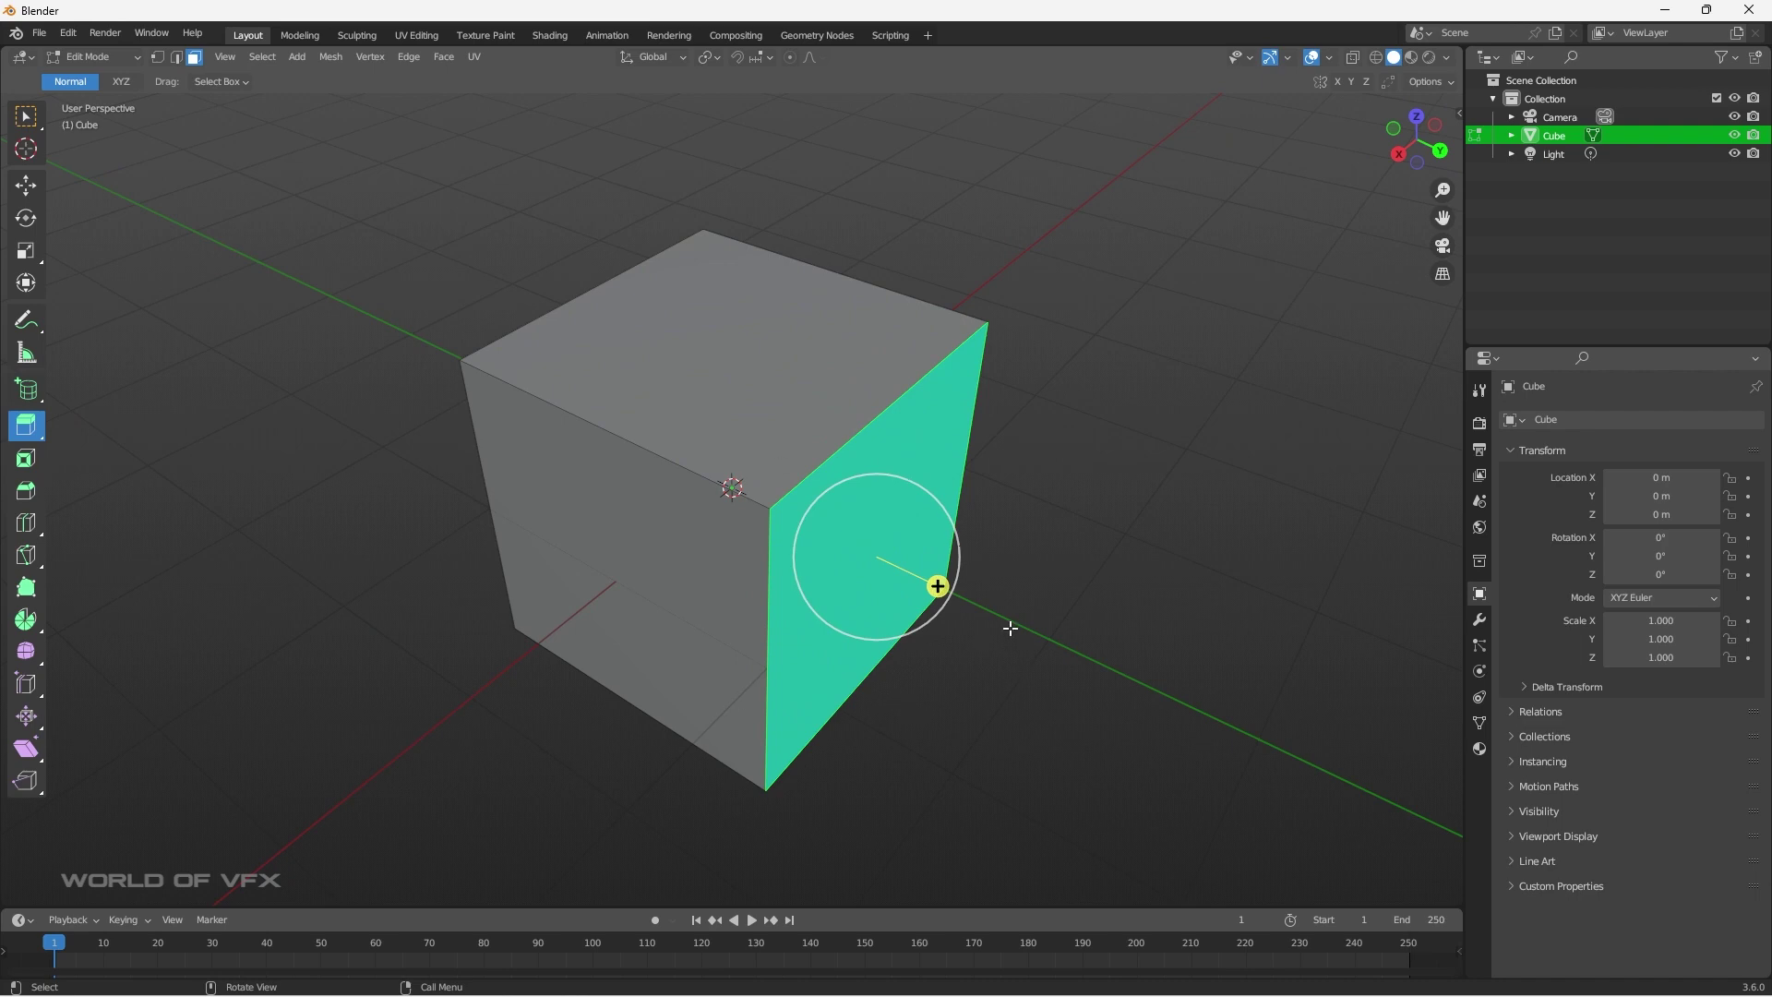
{"action": "left_click_drag", "start_coordinate": [930, 583], "coordinate": [974, 694]}
{"action": "mouse_move", "coordinate": [1069, 640]}
{"action": "middle_mouse_down"}
{"action": "mouse_move", "coordinate": [1106, 638]}
{"action": "mouse_move", "coordinate": [1028, 573]}
{"action": "mouse_move", "coordinate": [1108, 629]}
{"action": "mouse_move", "coordinate": [1058, 622]}
{"action": "middle_mouse_up"}
{"action": "scroll", "coordinate": [1072, 629], "scroll_direction": "down", "scroll_amount": 1}
{"action": "left_click_drag", "start_coordinate": [1059, 622], "coordinate": [1070, 633]}
{"action": "key", "text": "e"}
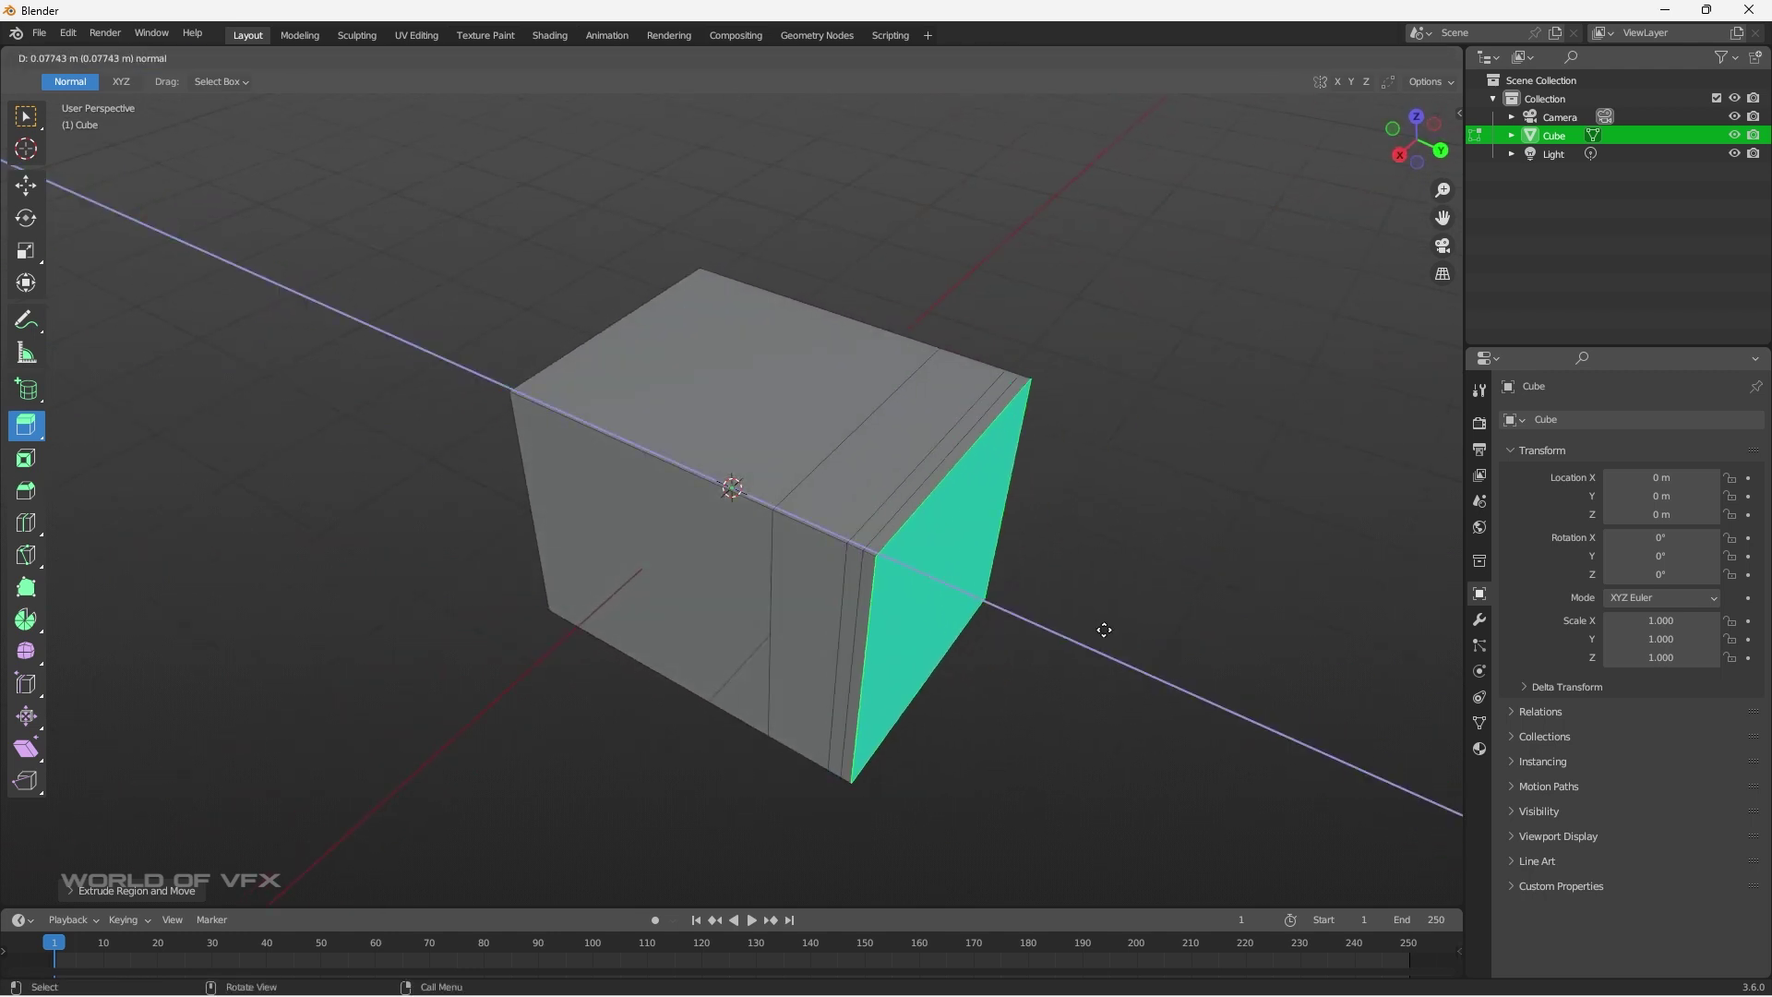
{"action": "left_click", "coordinate": [1274, 685]}
{"action": "middle_click_drag", "start_coordinate": [1357, 720], "coordinate": [1207, 659]}
Select the original cube's top face and extrude it upward in several sections to form a tower.
{"action": "left_click", "coordinate": [724, 420]}
{"action": "left_click_drag", "start_coordinate": [729, 348], "coordinate": [878, 255]}
{"action": "middle_click_drag", "start_coordinate": [1086, 459], "coordinate": [646, 503]}
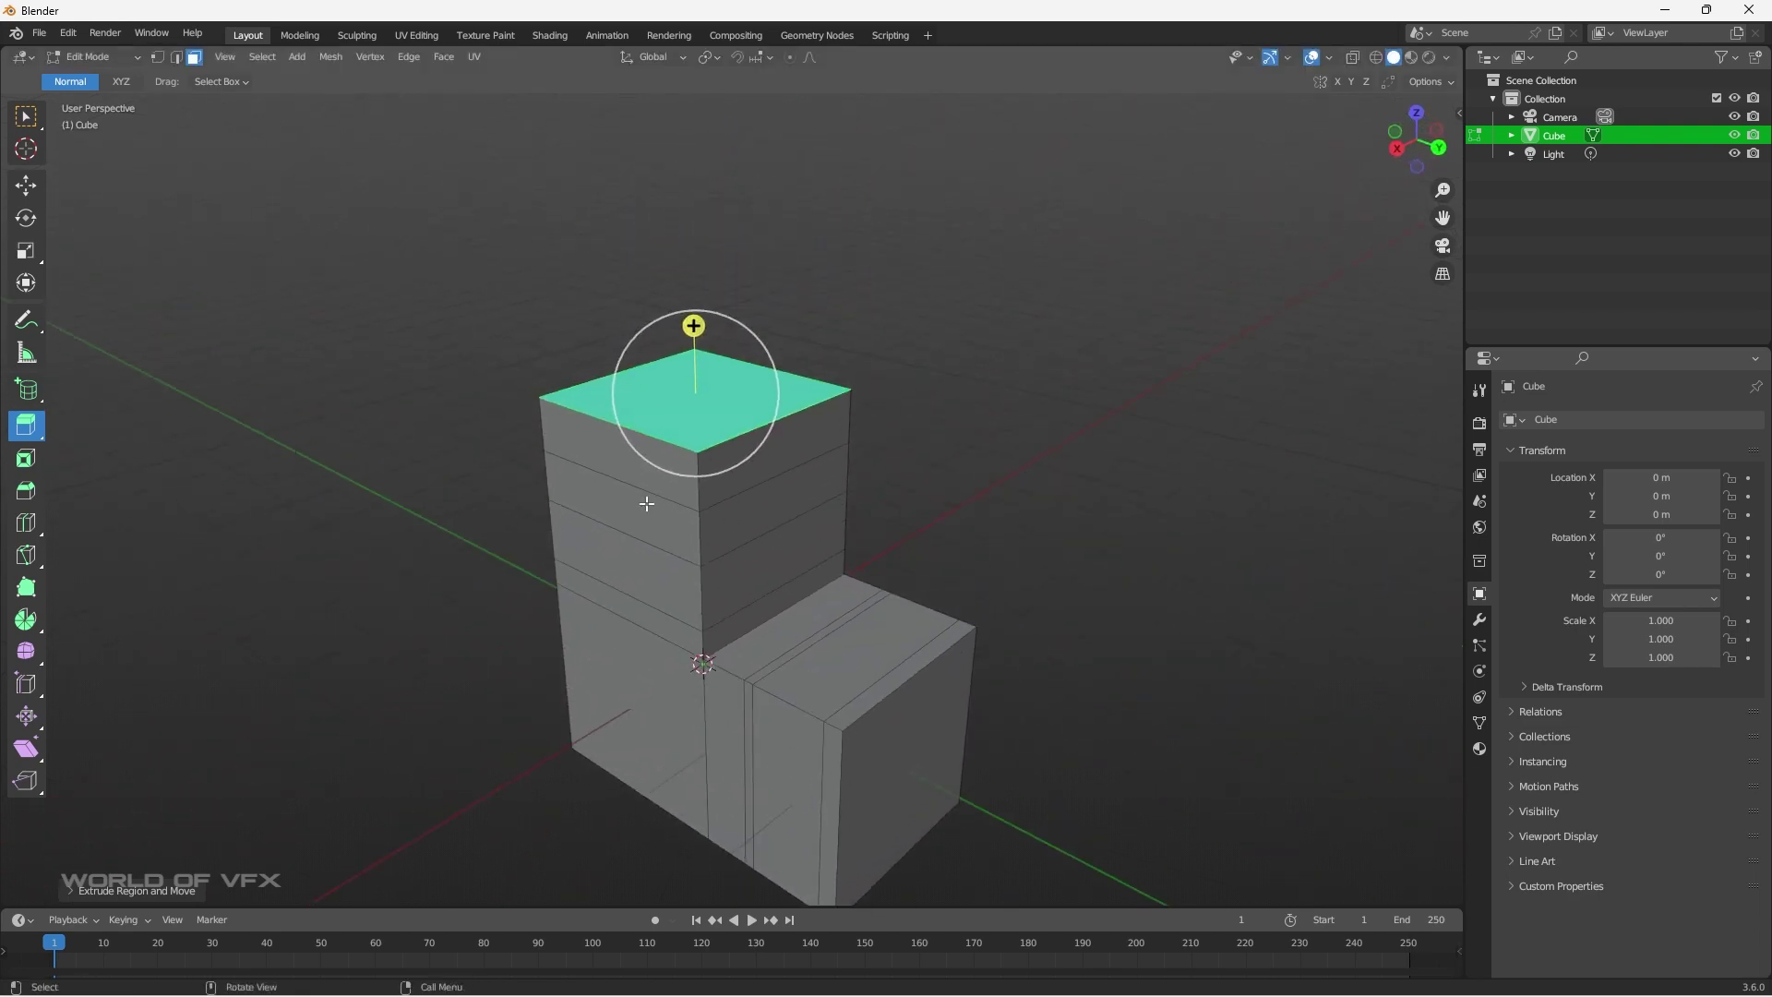
Use Extrude to Cursor to extrude the tower's top face several times in small steps toward points above it.
{"action": "left_click", "coordinate": [37, 432]}
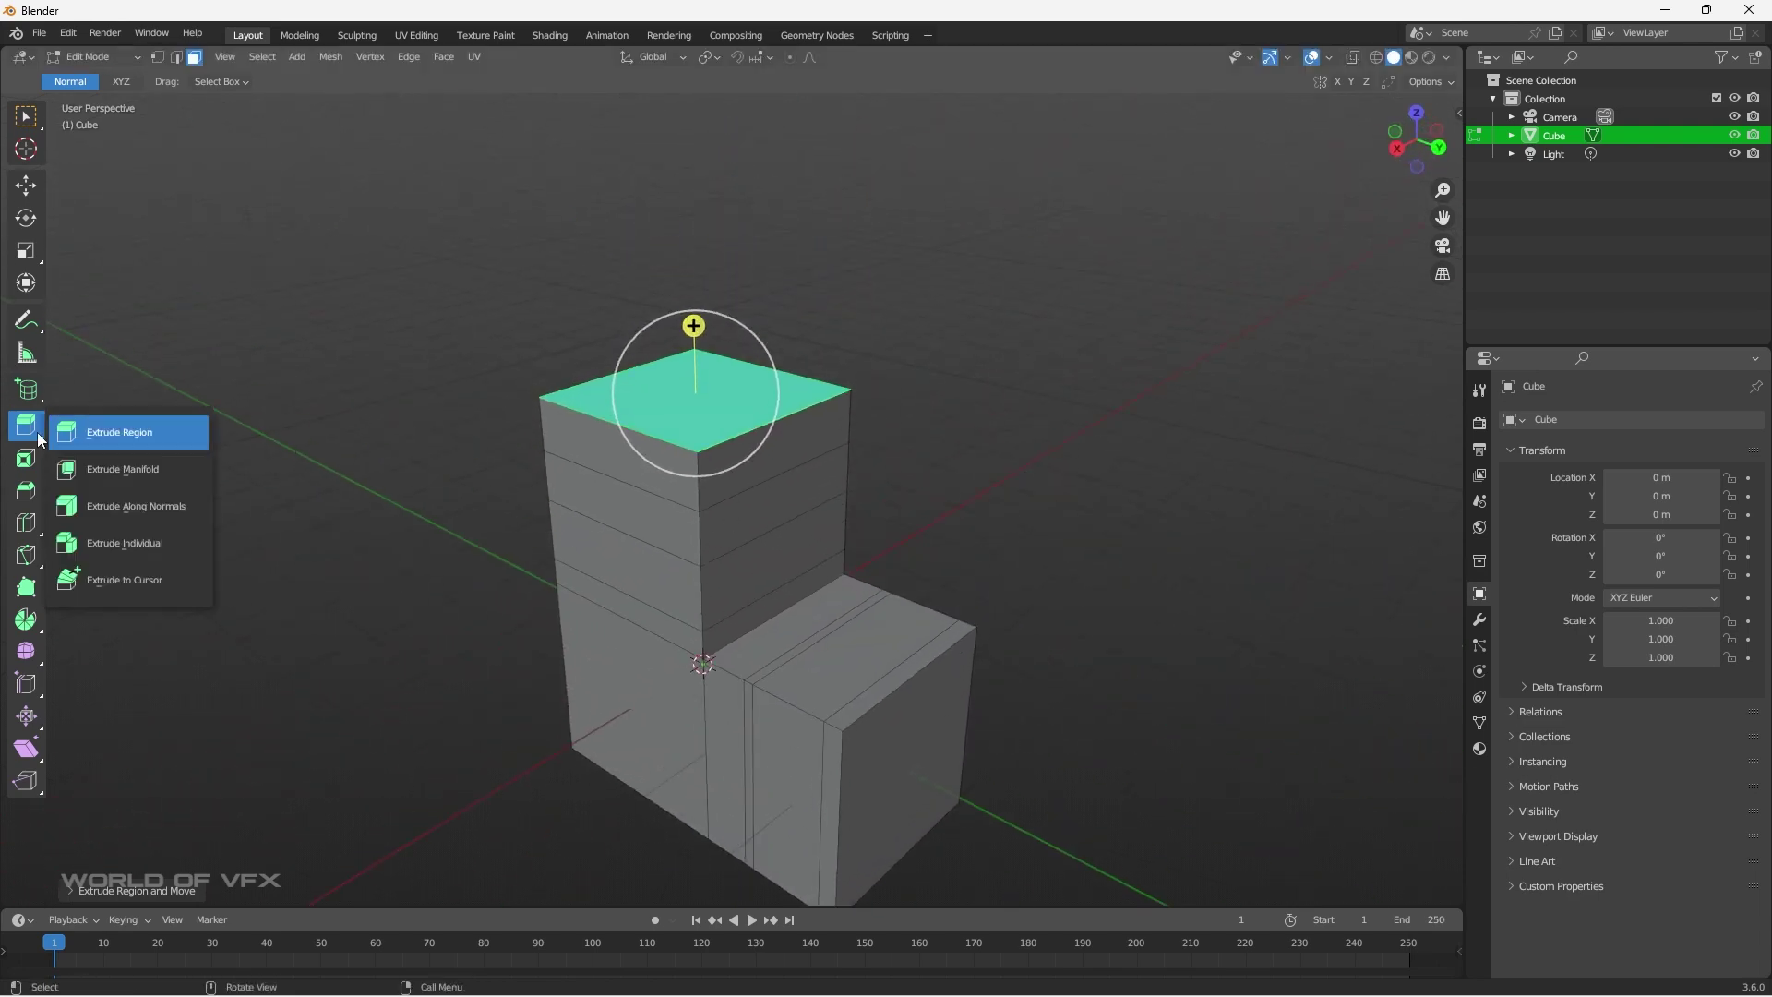
{"action": "left_click", "coordinate": [183, 578]}
{"action": "left_click", "coordinate": [687, 377]}
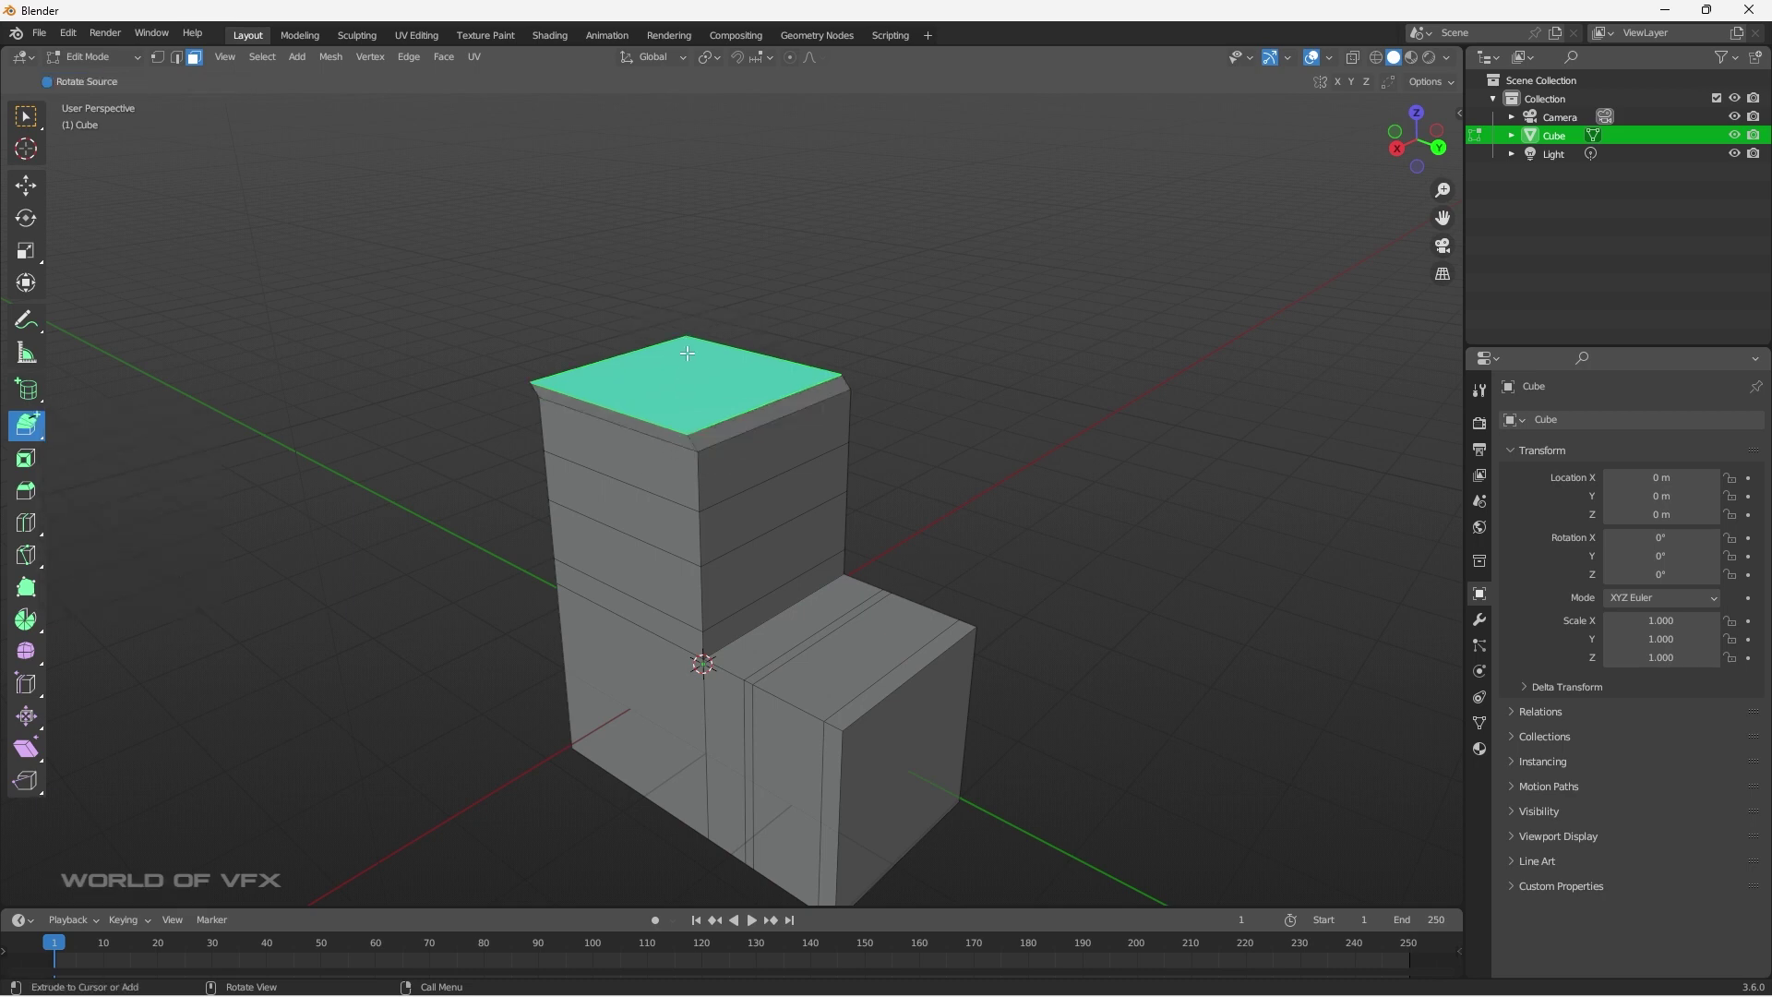
{"action": "left_click", "coordinate": [698, 373]}
{"action": "left_click", "coordinate": [692, 359]}
{"action": "left_click", "coordinate": [703, 347]}
{"action": "left_click", "coordinate": [717, 338]}
{"action": "left_click", "coordinate": [723, 332]}
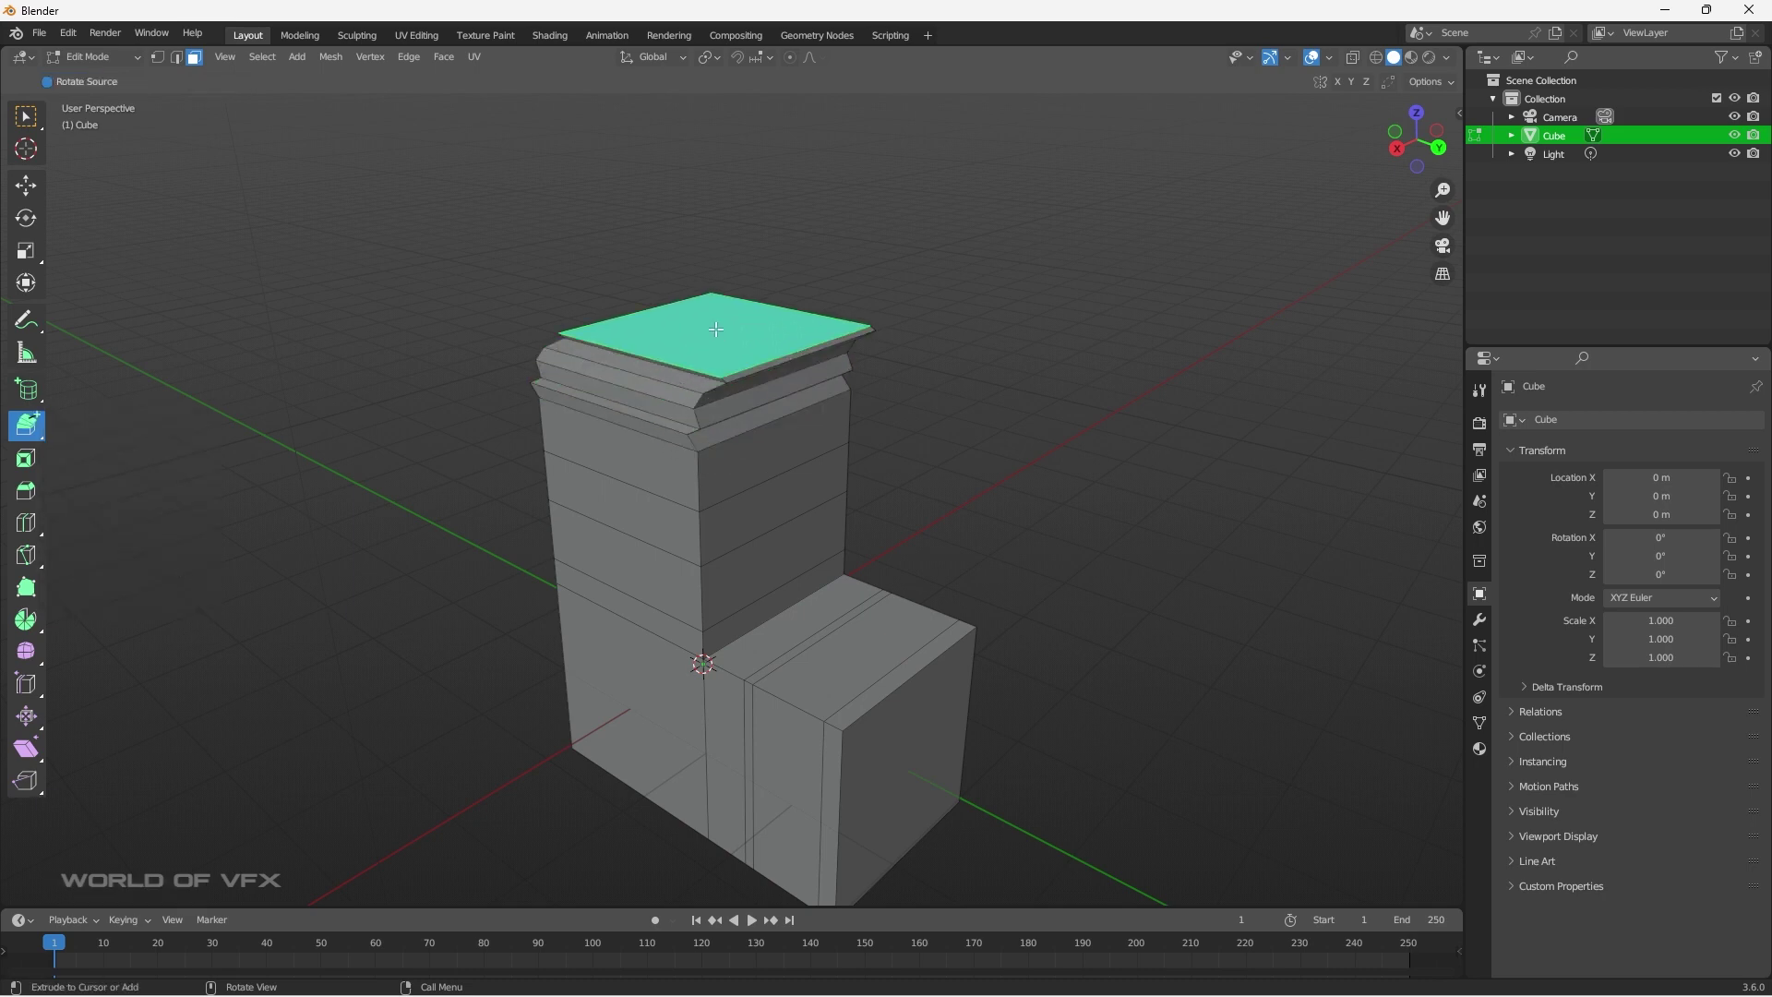
{"action": "mouse_move", "coordinate": [834, 379]}
{"action": "middle_mouse_down"}
{"action": "mouse_move", "coordinate": [1012, 363]}
{"action": "mouse_move", "coordinate": [858, 366]}
{"action": "middle_mouse_up"}
{"action": "mouse_move", "coordinate": [744, 349]}
{"action": "middle_mouse_down"}
{"action": "mouse_move", "coordinate": [793, 356]}
{"action": "mouse_move", "coordinate": [776, 364]}
{"action": "middle_mouse_up"}
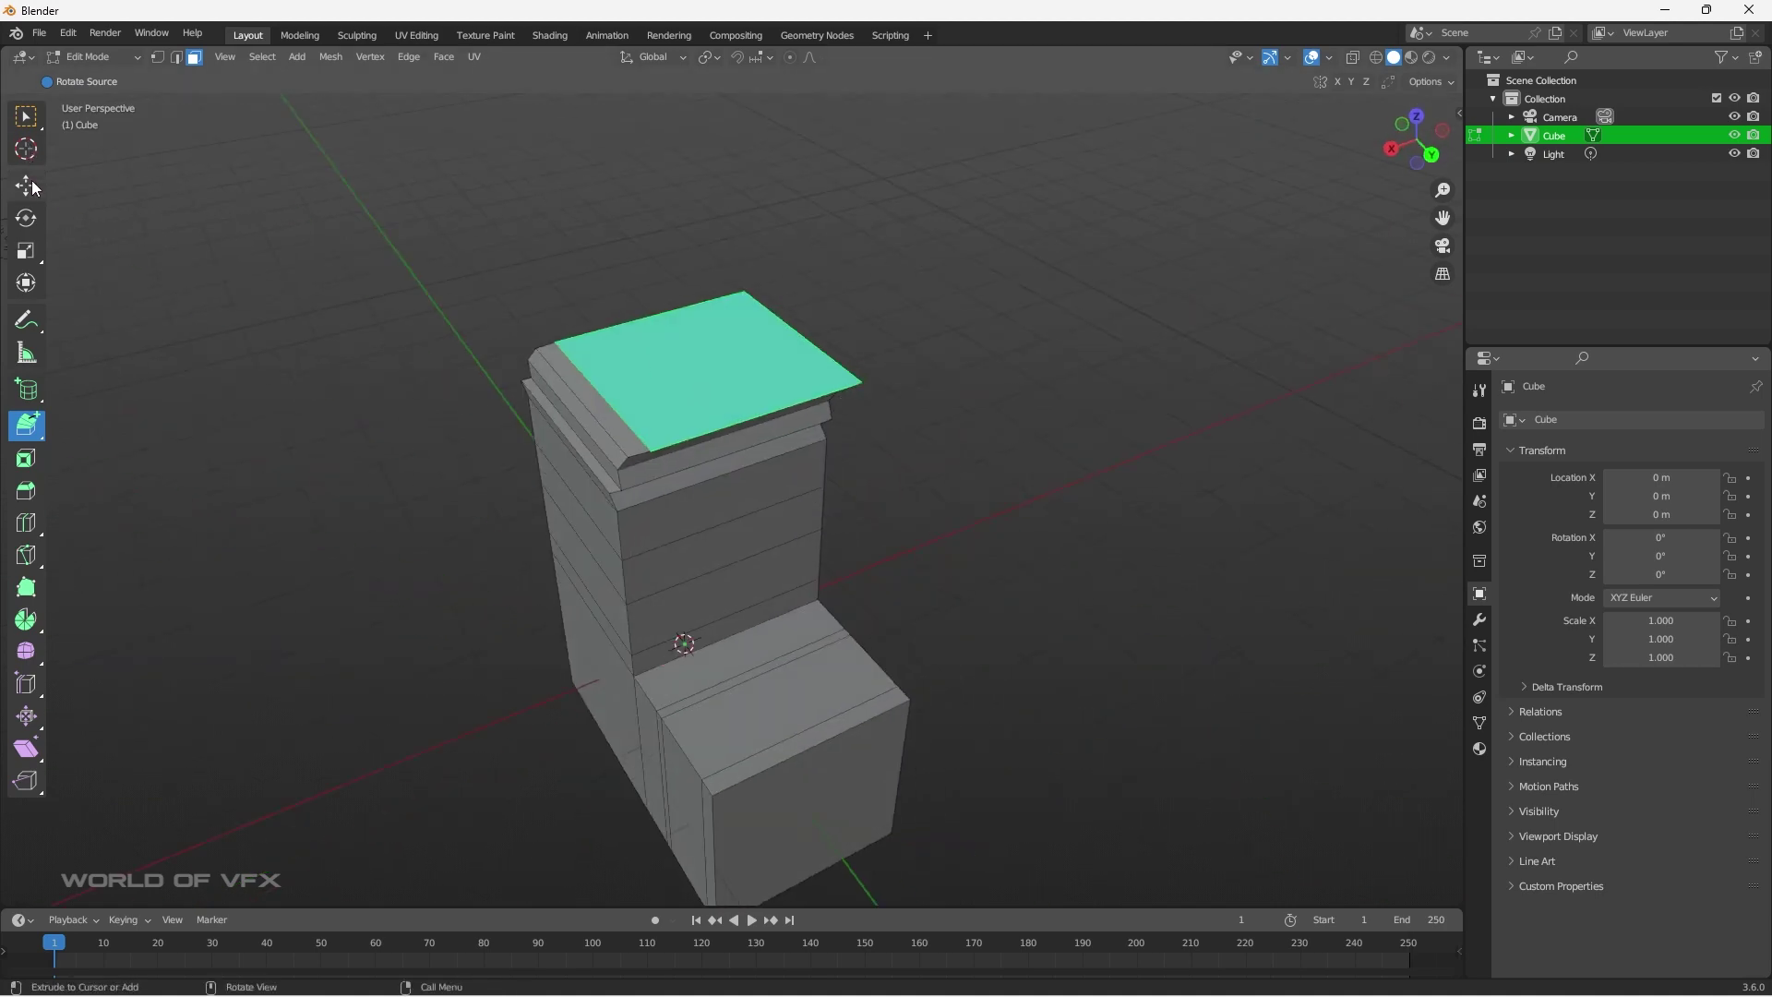
Try moving the topmost face upward and sideways, and undo these moves together with the extrusions made to the cursor.
{"action": "left_click_drag", "start_coordinate": [699, 312], "coordinate": [699, 244]}
{"action": "middle_click_drag", "start_coordinate": [752, 342], "coordinate": [894, 279]}
{"action": "left_click_drag", "start_coordinate": [811, 258], "coordinate": [720, 277]}
{"action": "middle_click_drag", "start_coordinate": [827, 376], "coordinate": [811, 508]}
{"action": "key", "text": "ctrl+z"}
{"action": "key", "text": "ctrl+z"}
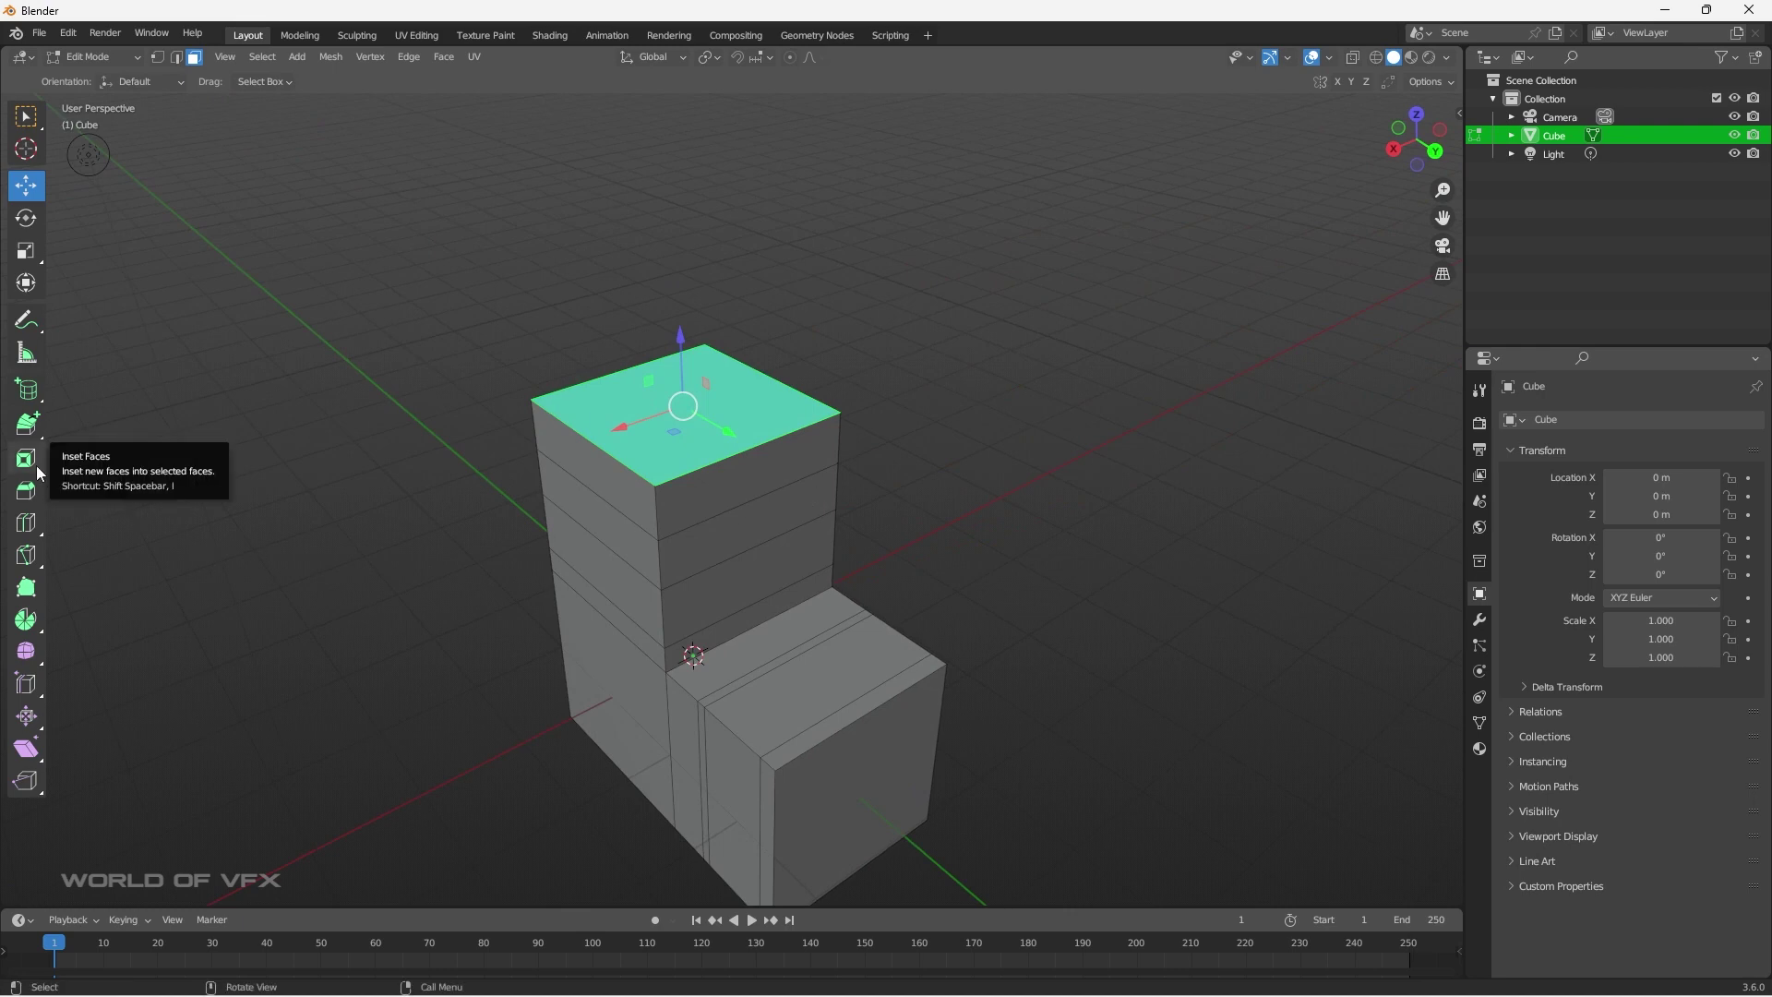
Inset the tower's top face and scale the inner face down to about 0.44.
{"action": "middle_click_drag", "start_coordinate": [650, 524], "coordinate": [699, 559]}
{"action": "scroll", "coordinate": [744, 468], "scroll_direction": "up", "scroll_amount": 3}
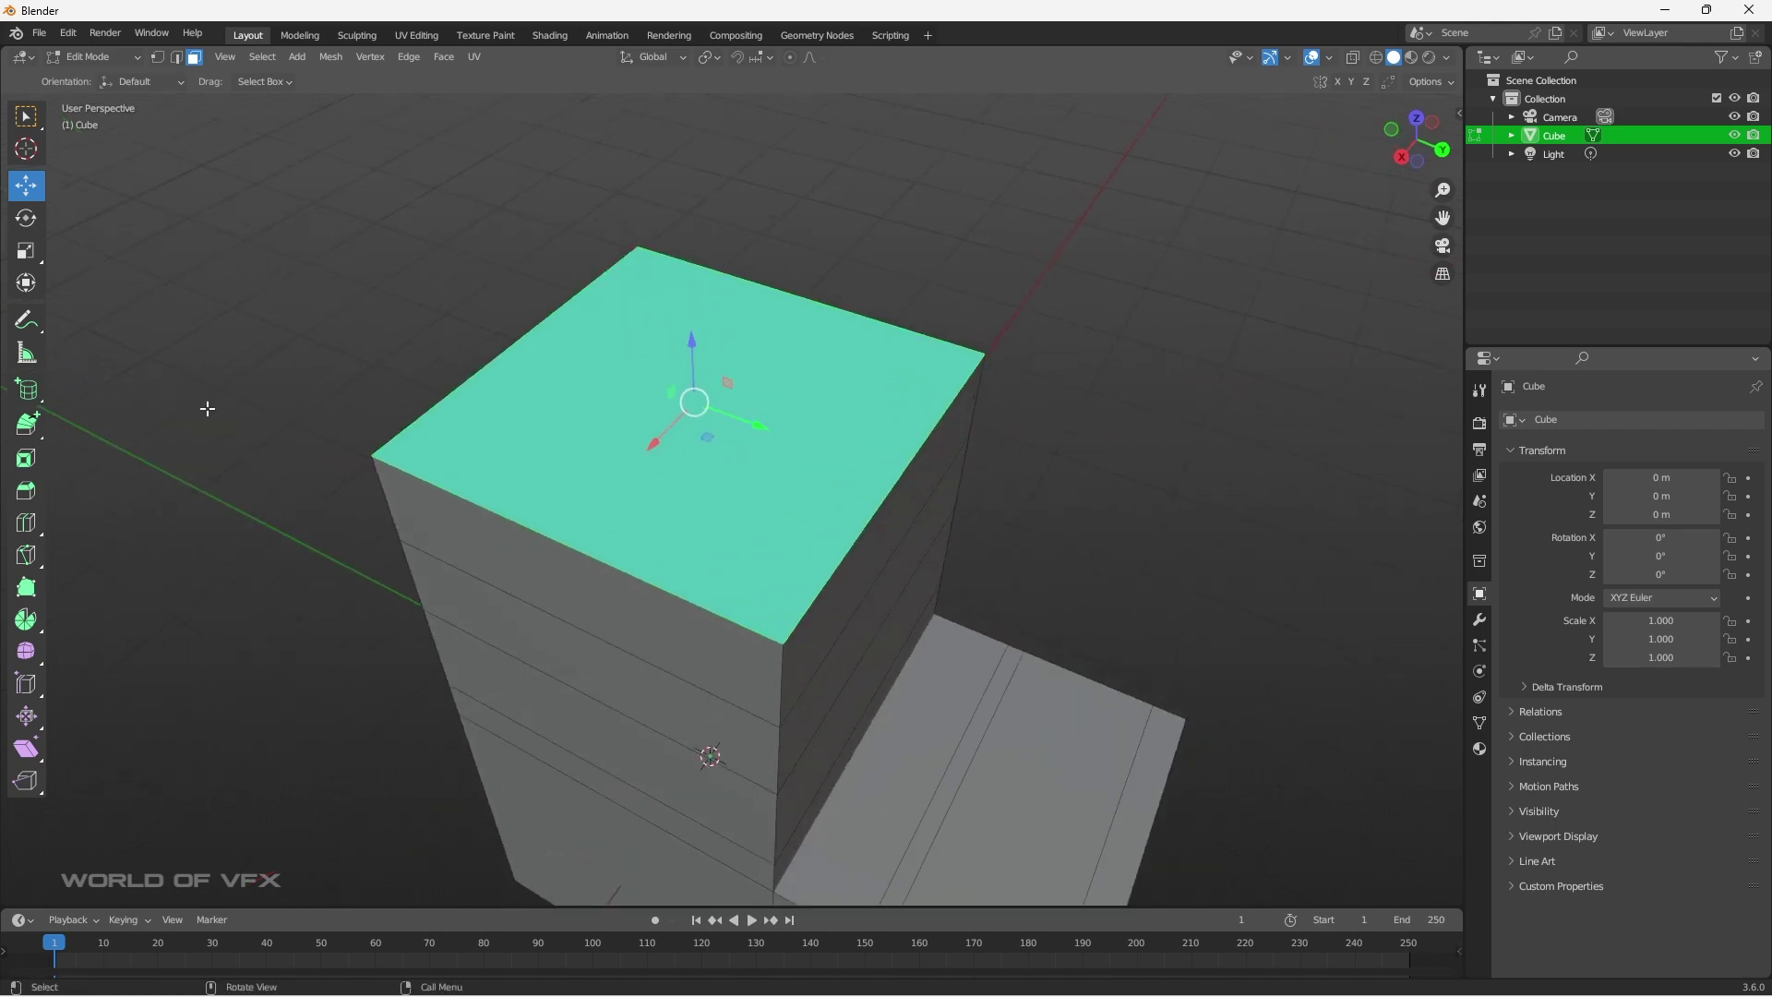
{"action": "left_click", "coordinate": [24, 458]}
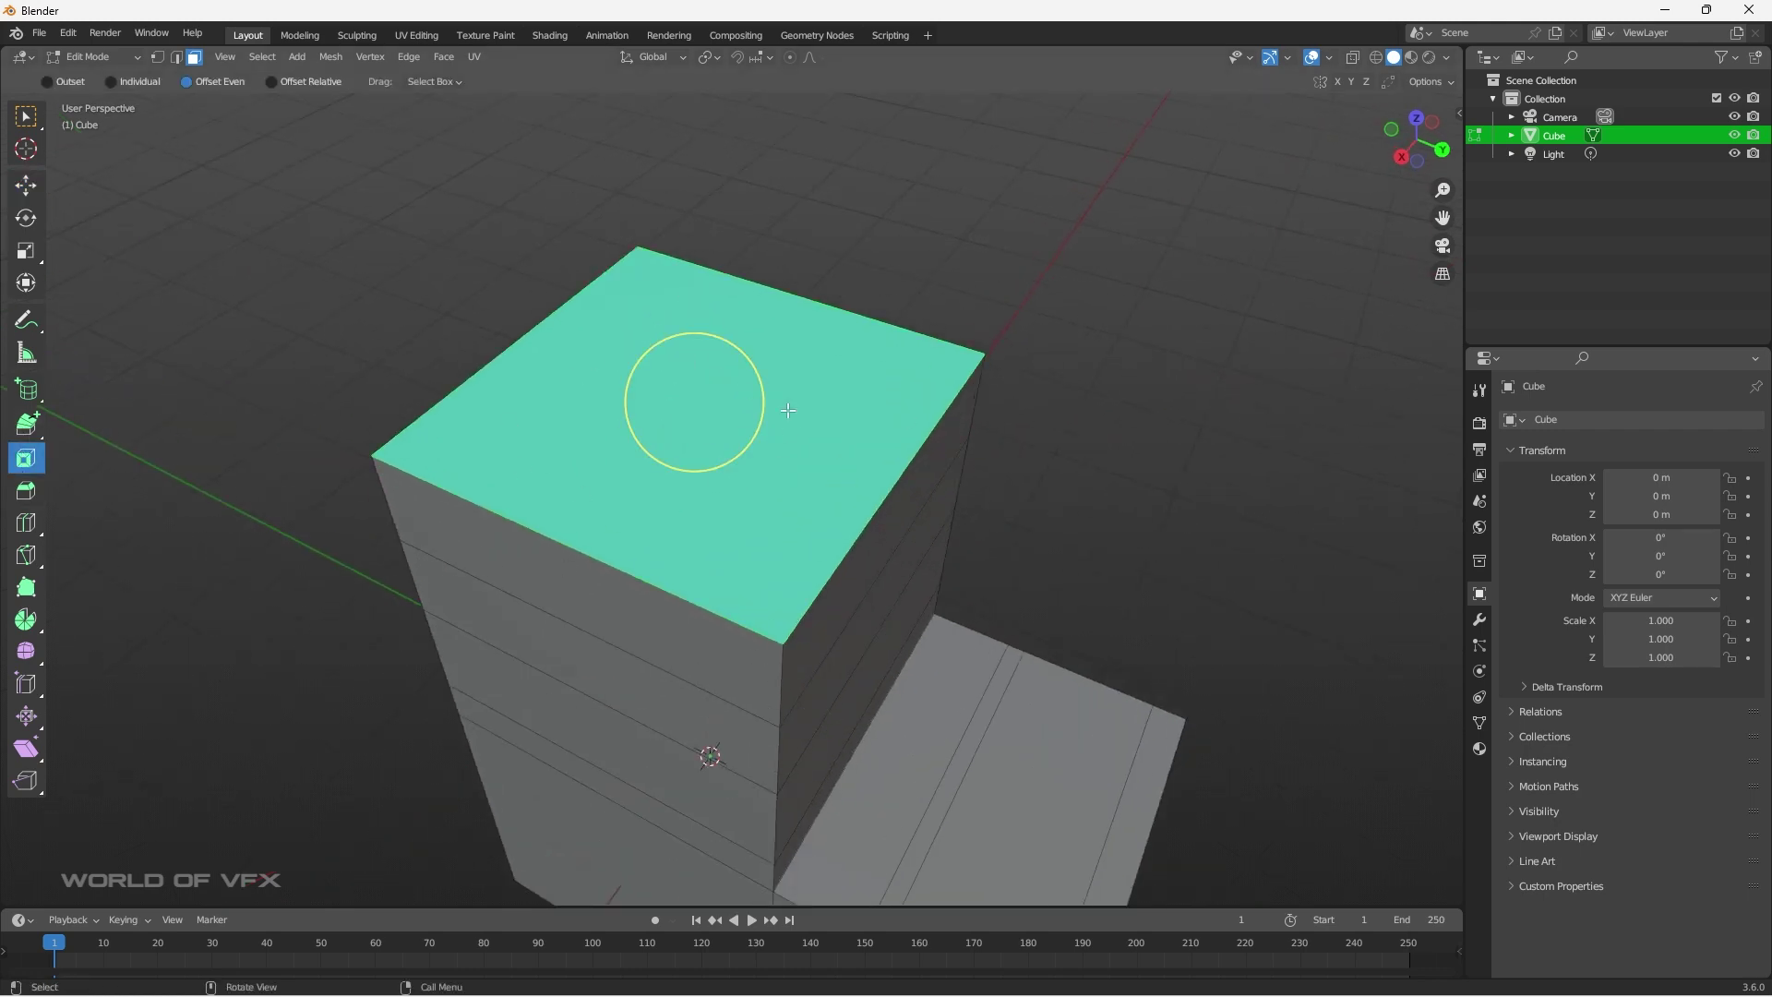
{"action": "mouse_move", "coordinate": [704, 415]}
{"action": "left_mouse_down"}
{"action": "mouse_move", "coordinate": [716, 440]}
{"action": "mouse_move", "coordinate": [680, 384]}
{"action": "mouse_move", "coordinate": [691, 396]}
{"action": "left_mouse_up"}
{"action": "left_click", "coordinate": [684, 403]}
{"action": "key", "text": "s"}
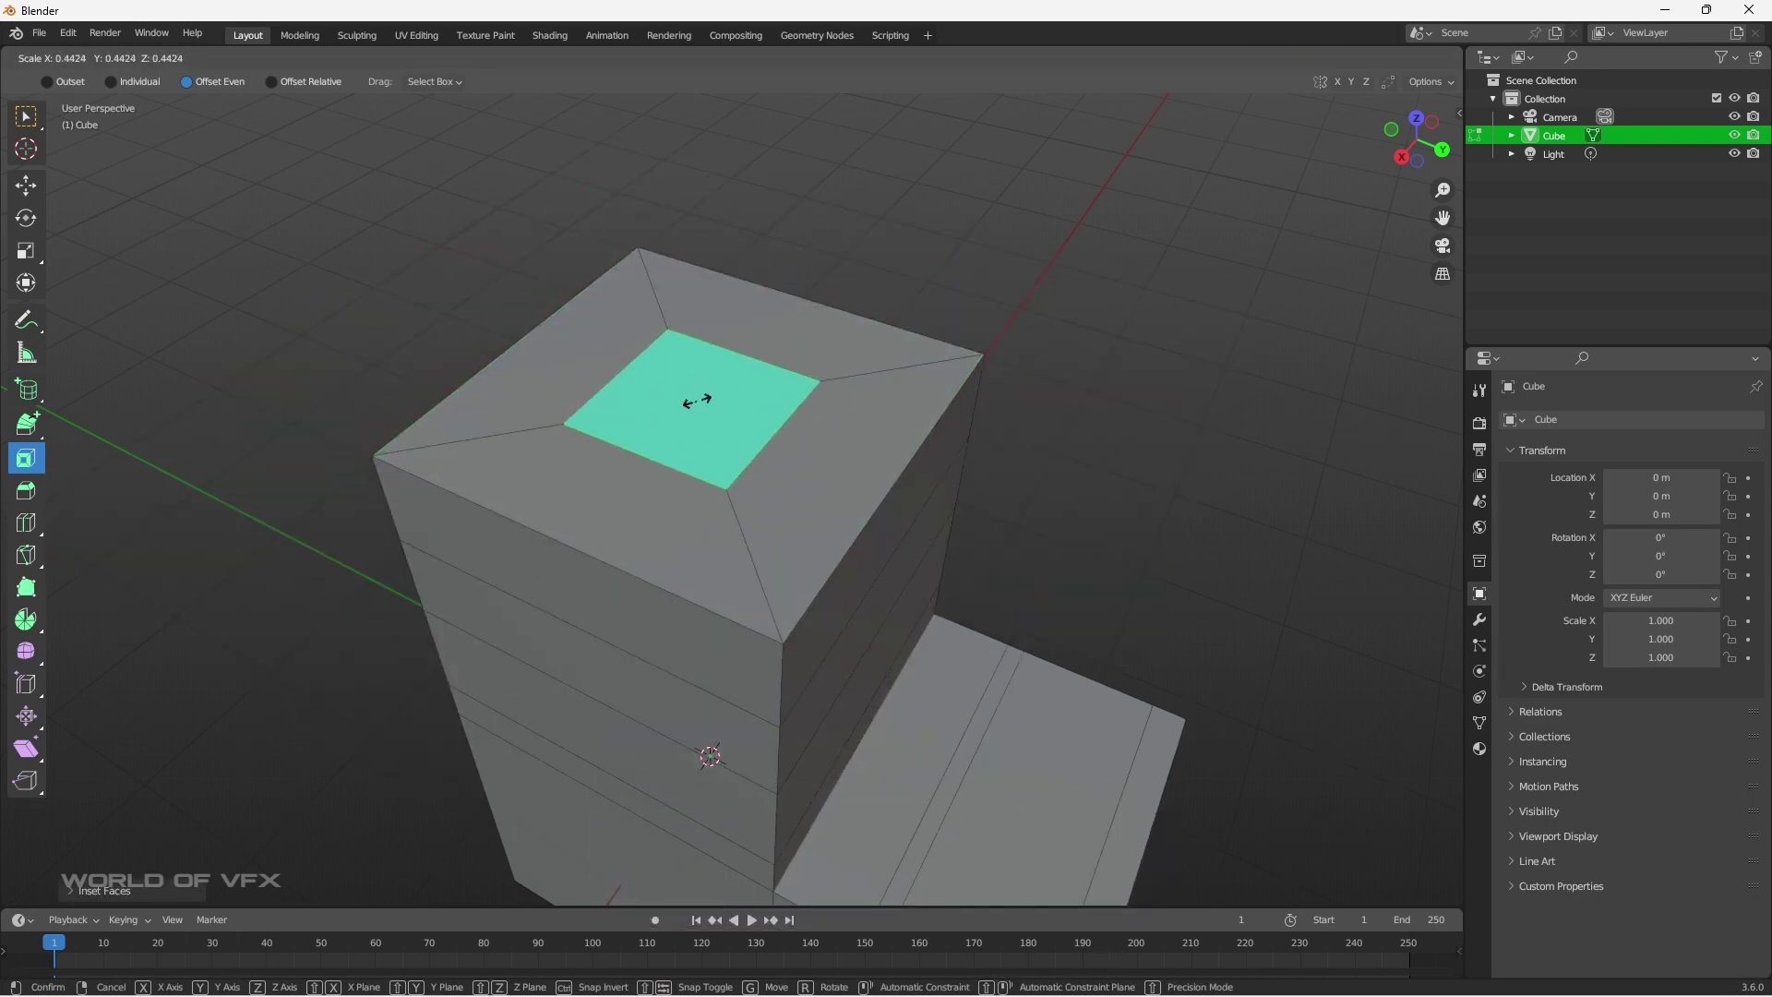
{"action": "left_click", "coordinate": [695, 401]}
Extrude the inset face upward to form a small block on top of the tower.
{"action": "middle_click_drag", "start_coordinate": [917, 475], "coordinate": [895, 571]}
{"action": "key", "text": "e"}
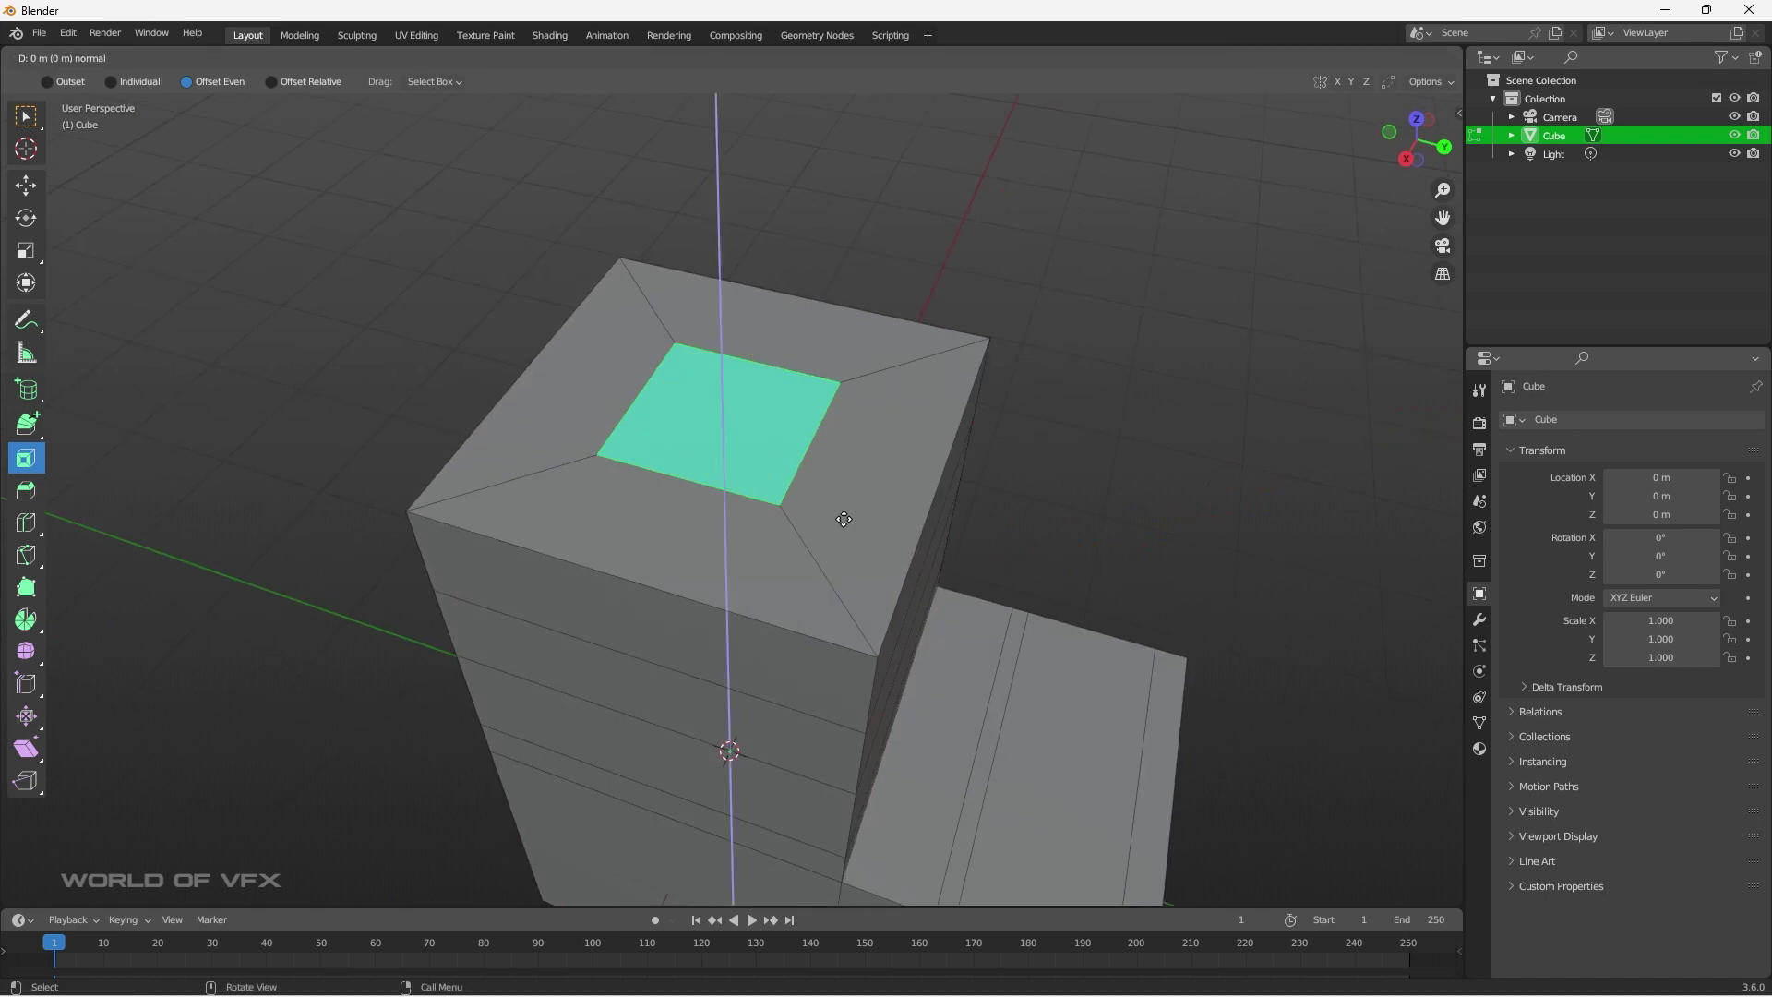
{"action": "left_click", "coordinate": [838, 425]}
{"action": "middle_click_drag", "start_coordinate": [838, 425], "coordinate": [1080, 664]}
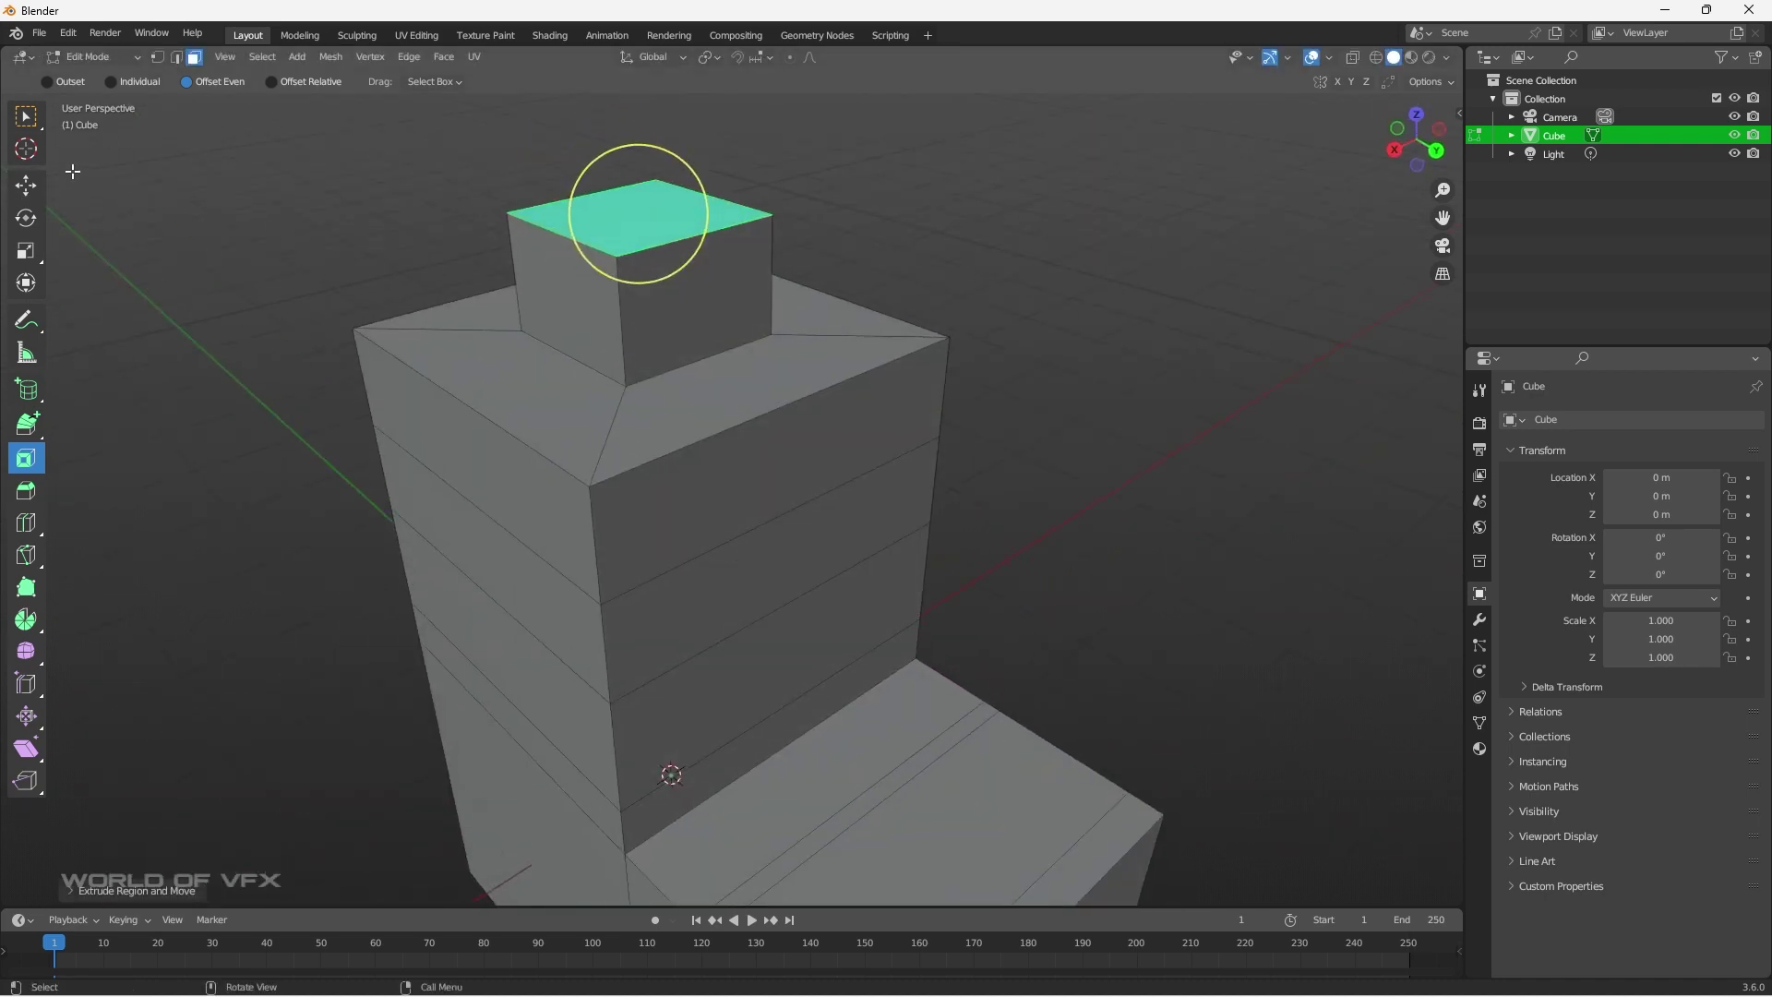
Select the edges around the small top block's base and move them upward along Z to slope the tower's shoulders.
{"action": "left_click", "coordinate": [25, 184]}
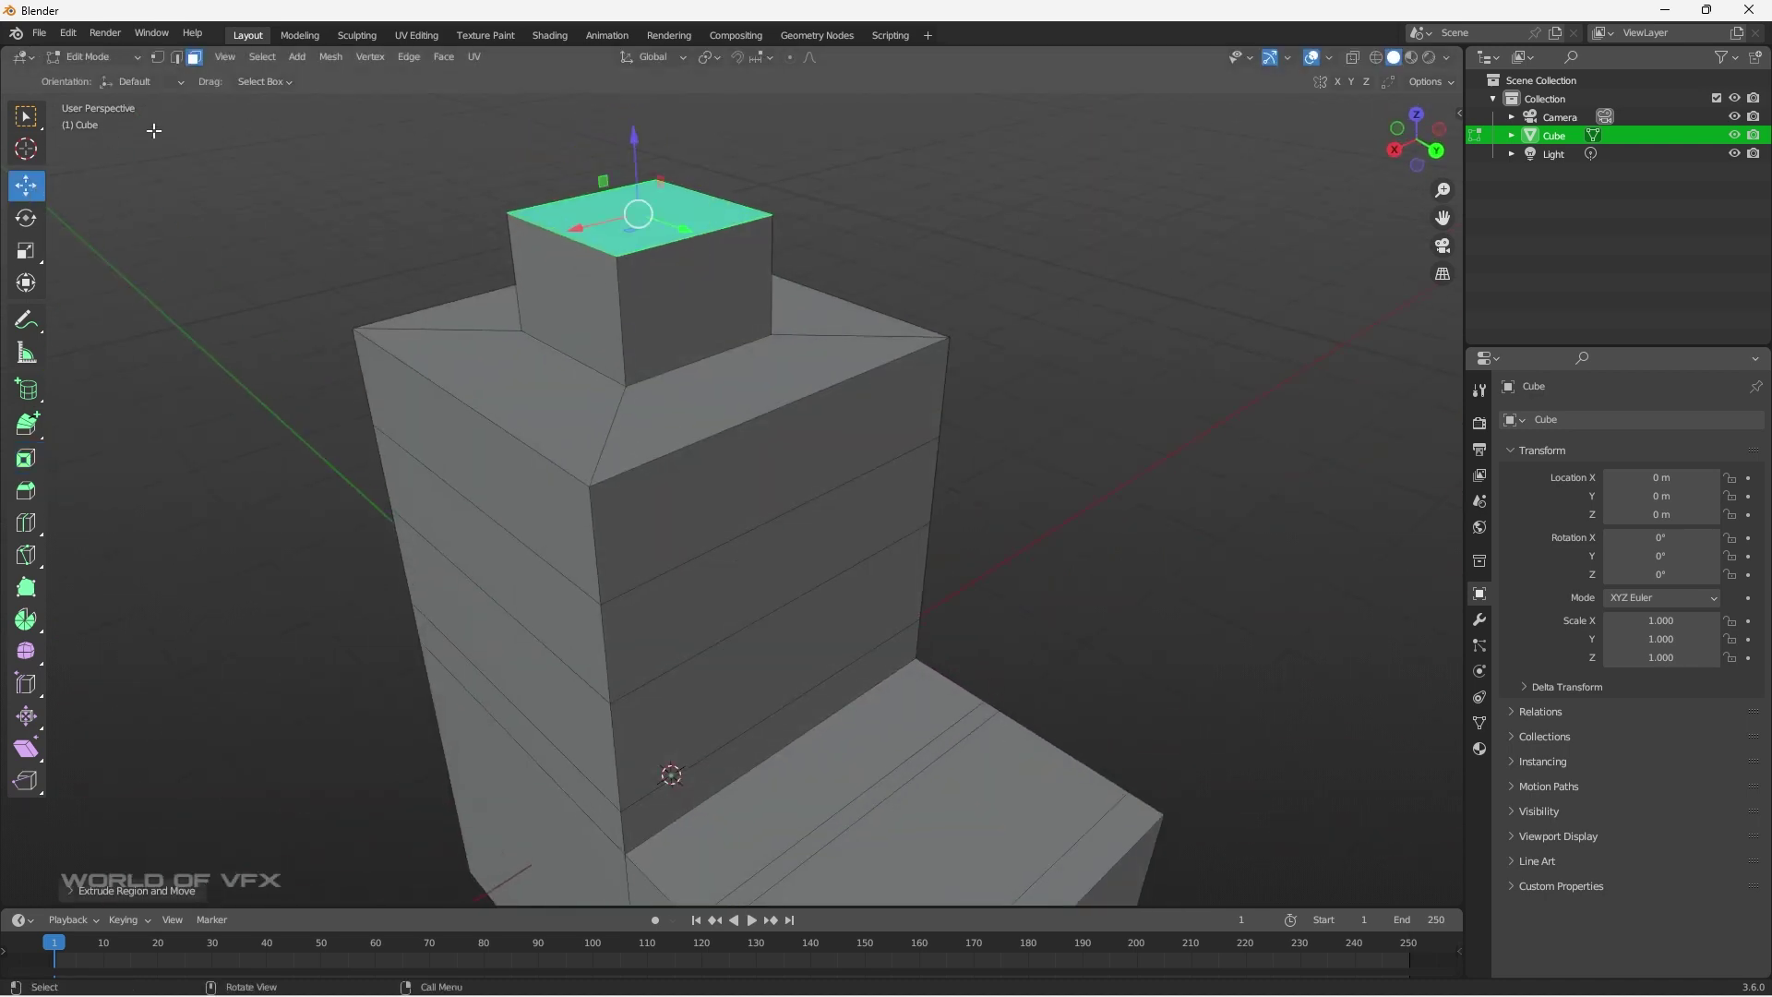
{"action": "left_click", "coordinate": [594, 371]}
{"action": "middle_click_drag", "start_coordinate": [739, 361], "coordinate": [761, 332]}
{"action": "middle_click_drag", "start_coordinate": [865, 317], "coordinate": [452, 267]}
{"action": "left_click_drag", "start_coordinate": [591, 217], "coordinate": [587, 166]}
{"action": "middle_click_drag", "start_coordinate": [657, 303], "coordinate": [909, 282]}
{"action": "mouse_move", "coordinate": [1110, 521]}
{"action": "middle_mouse_down"}
{"action": "mouse_move", "coordinate": [938, 507]}
{"action": "mouse_move", "coordinate": [934, 546]}
{"action": "mouse_move", "coordinate": [916, 471]}
{"action": "mouse_move", "coordinate": [752, 506]}
{"action": "mouse_move", "coordinate": [860, 541]}
{"action": "middle_mouse_up"}
Examine the extruded shape from several sides in Object Mode, undoing the trial changes made there, and return to Edit Mode.
{"action": "key", "text": "Tab"}
{"action": "right_click", "coordinate": [615, 416]}
{"action": "left_click", "coordinate": [614, 417]}
{"action": "left_click", "coordinate": [1001, 463]}
{"action": "key", "text": "ctrl+z"}
{"action": "key", "text": "ctrl+z"}
{"action": "middle_click_drag", "start_coordinate": [986, 521], "coordinate": [874, 542]}
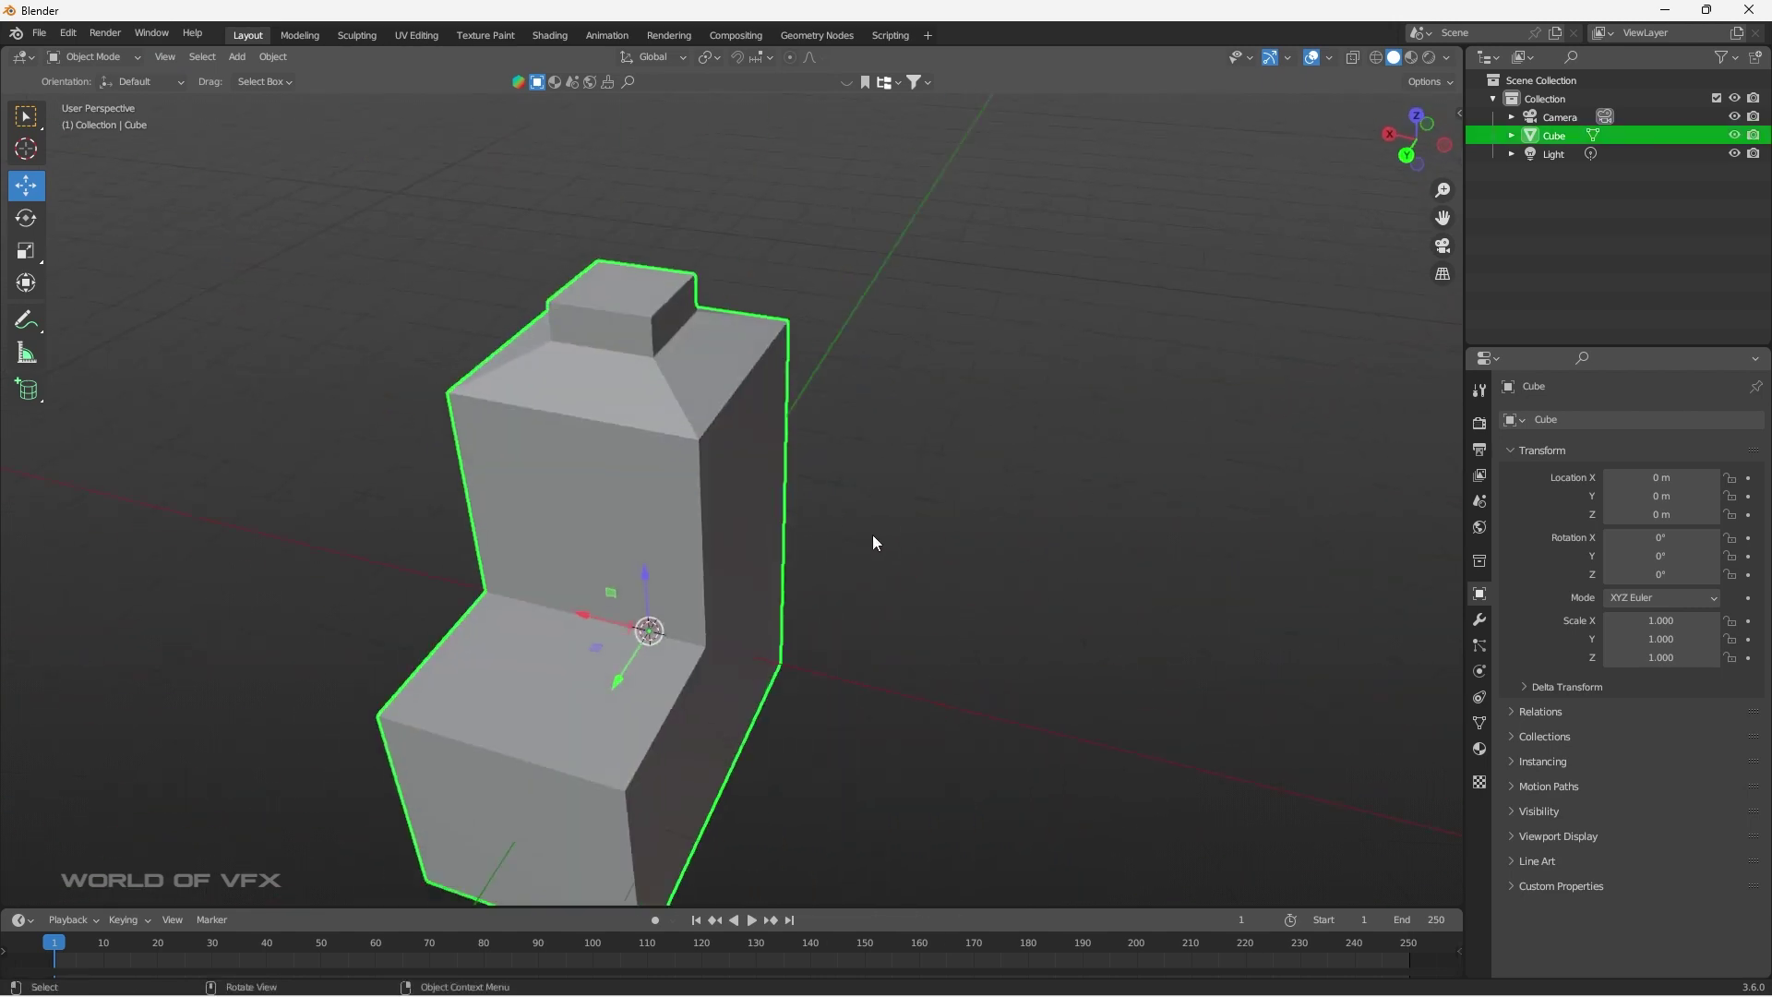
{"action": "key", "text": "Tab"}
{"action": "middle_click_drag", "start_coordinate": [739, 530], "coordinate": [606, 420]}
{"action": "scroll", "coordinate": [599, 454], "scroll_direction": "up", "scroll_amount": 1}
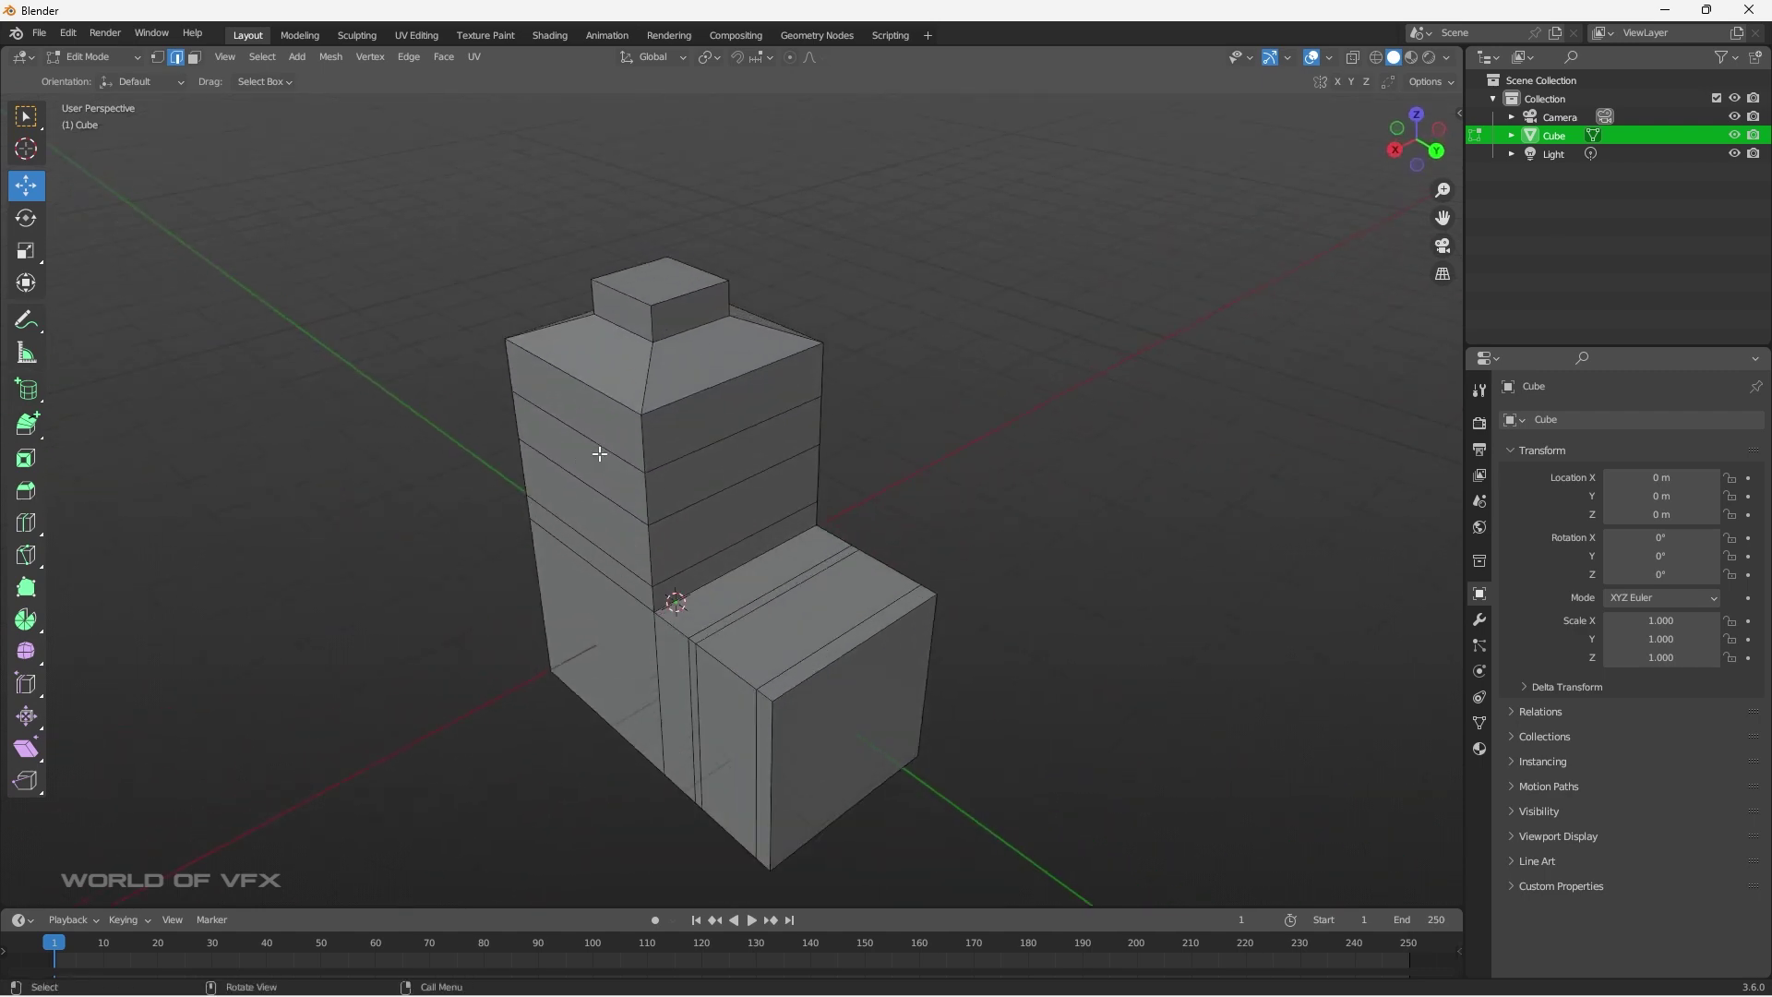
Add loop cuts lengthwise and crosswise through the model, dividing the tower and lower block into narrow vertical strips.
{"action": "left_click", "coordinate": [33, 528]}
{"action": "middle_click_drag", "start_coordinate": [739, 591], "coordinate": [604, 479]}
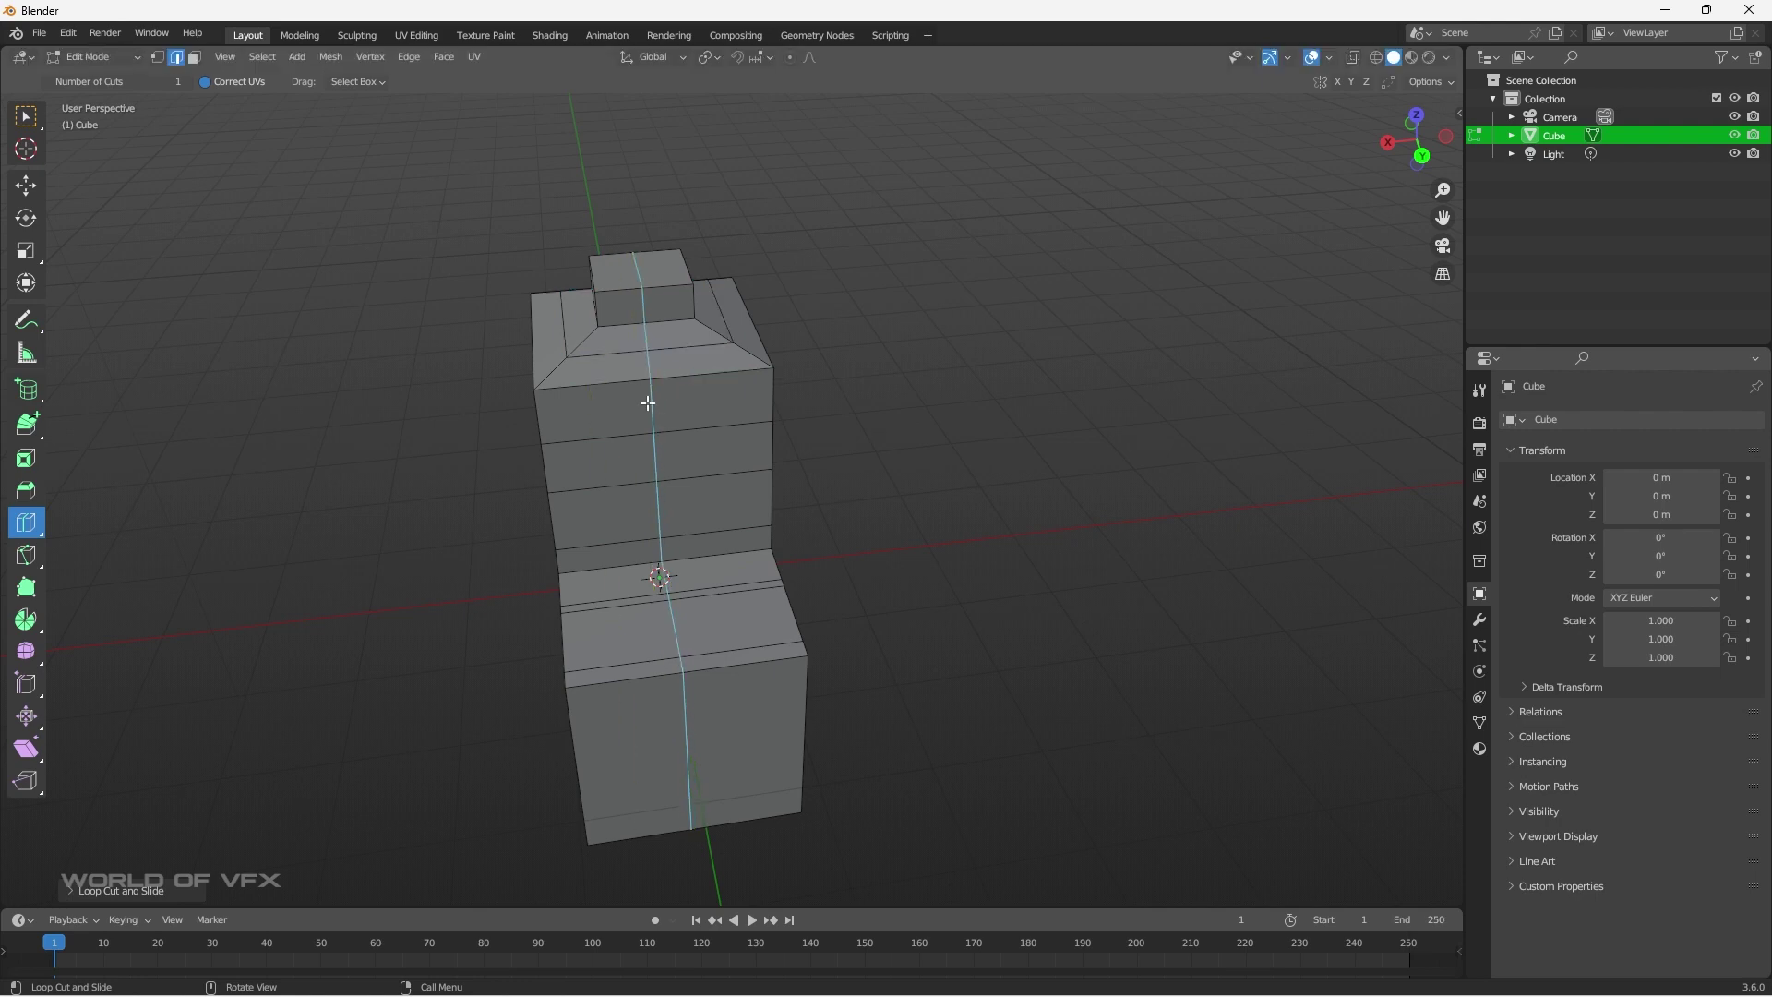
{"action": "middle_click_drag", "start_coordinate": [661, 402], "coordinate": [696, 508]}
{"action": "middle_click_drag", "start_coordinate": [627, 404], "coordinate": [715, 548]}
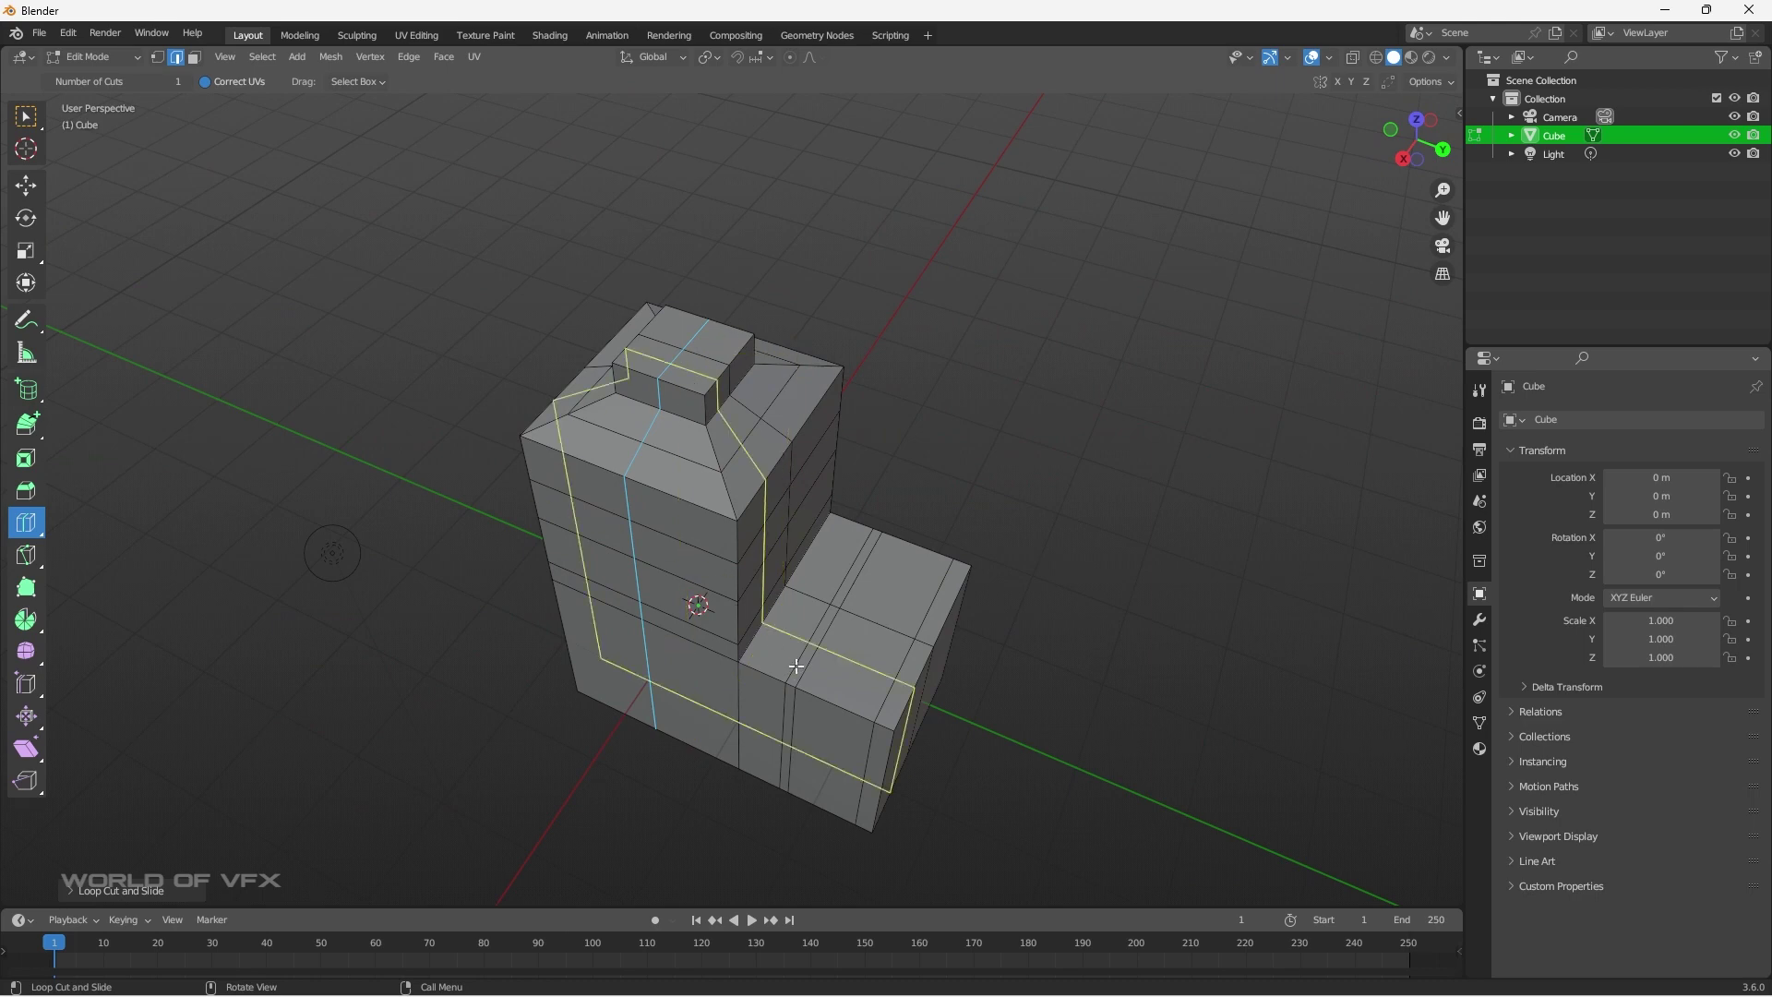
{"action": "middle_click_drag", "start_coordinate": [856, 587], "coordinate": [760, 371]}
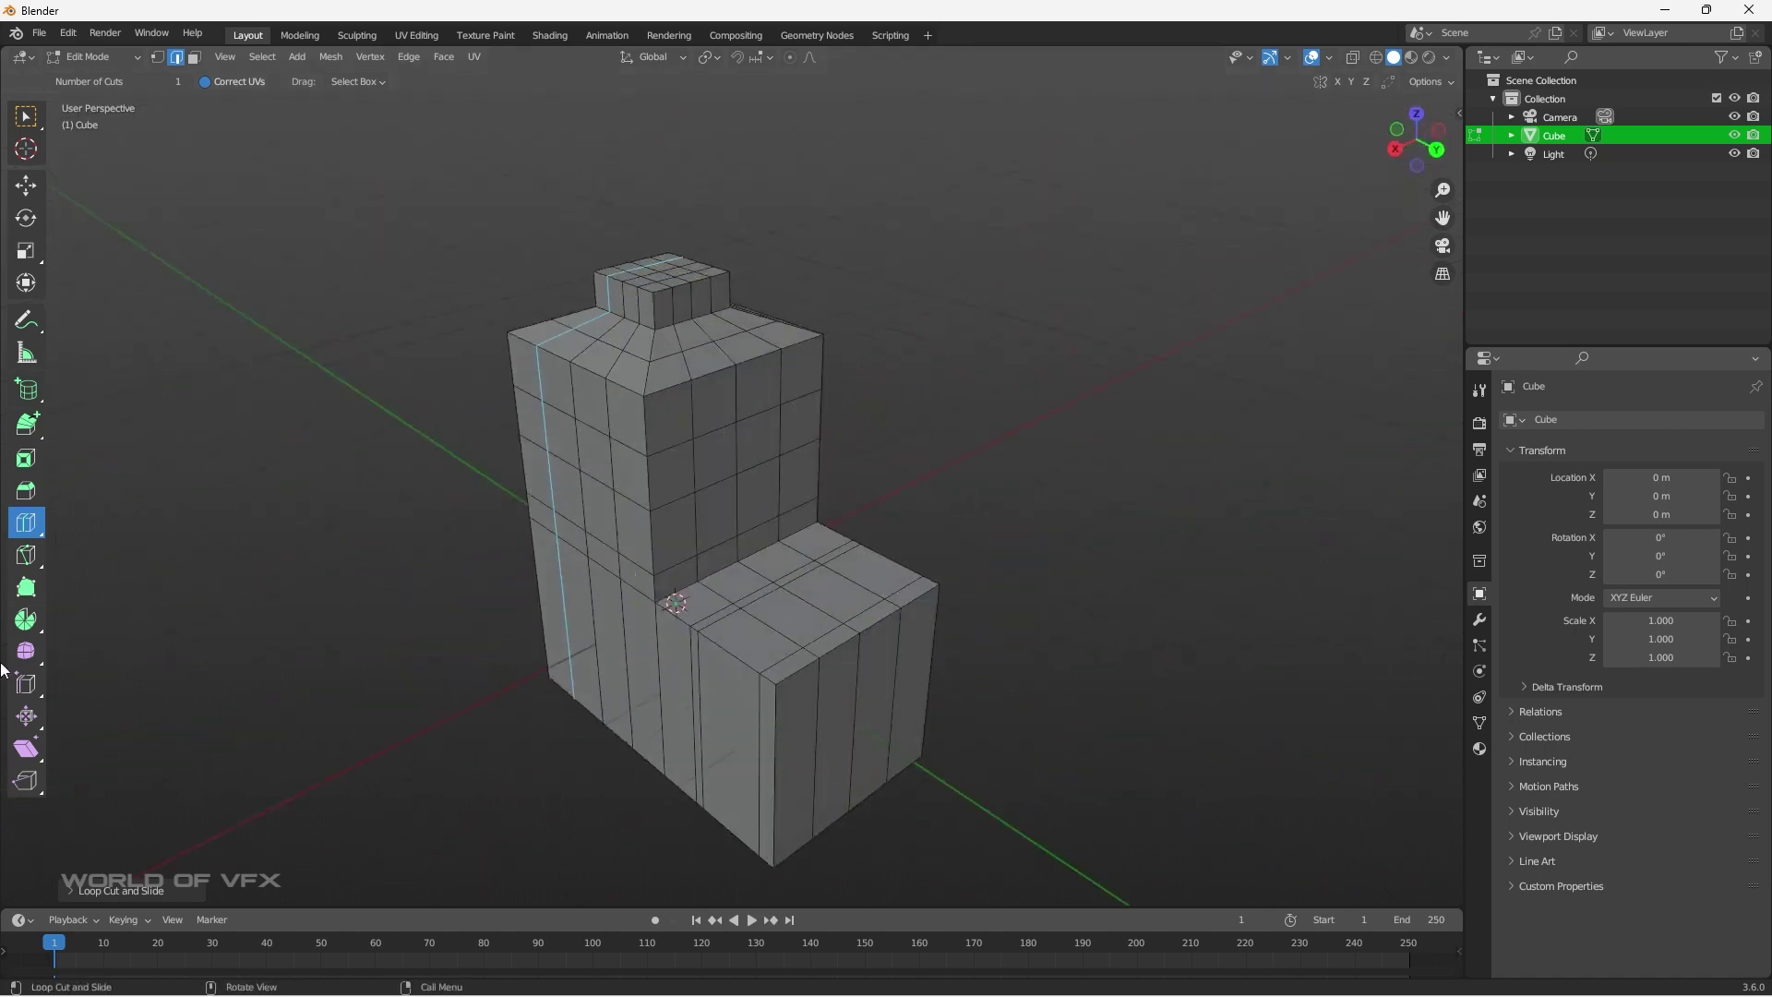
{"action": "left_click", "coordinate": [31, 525]}
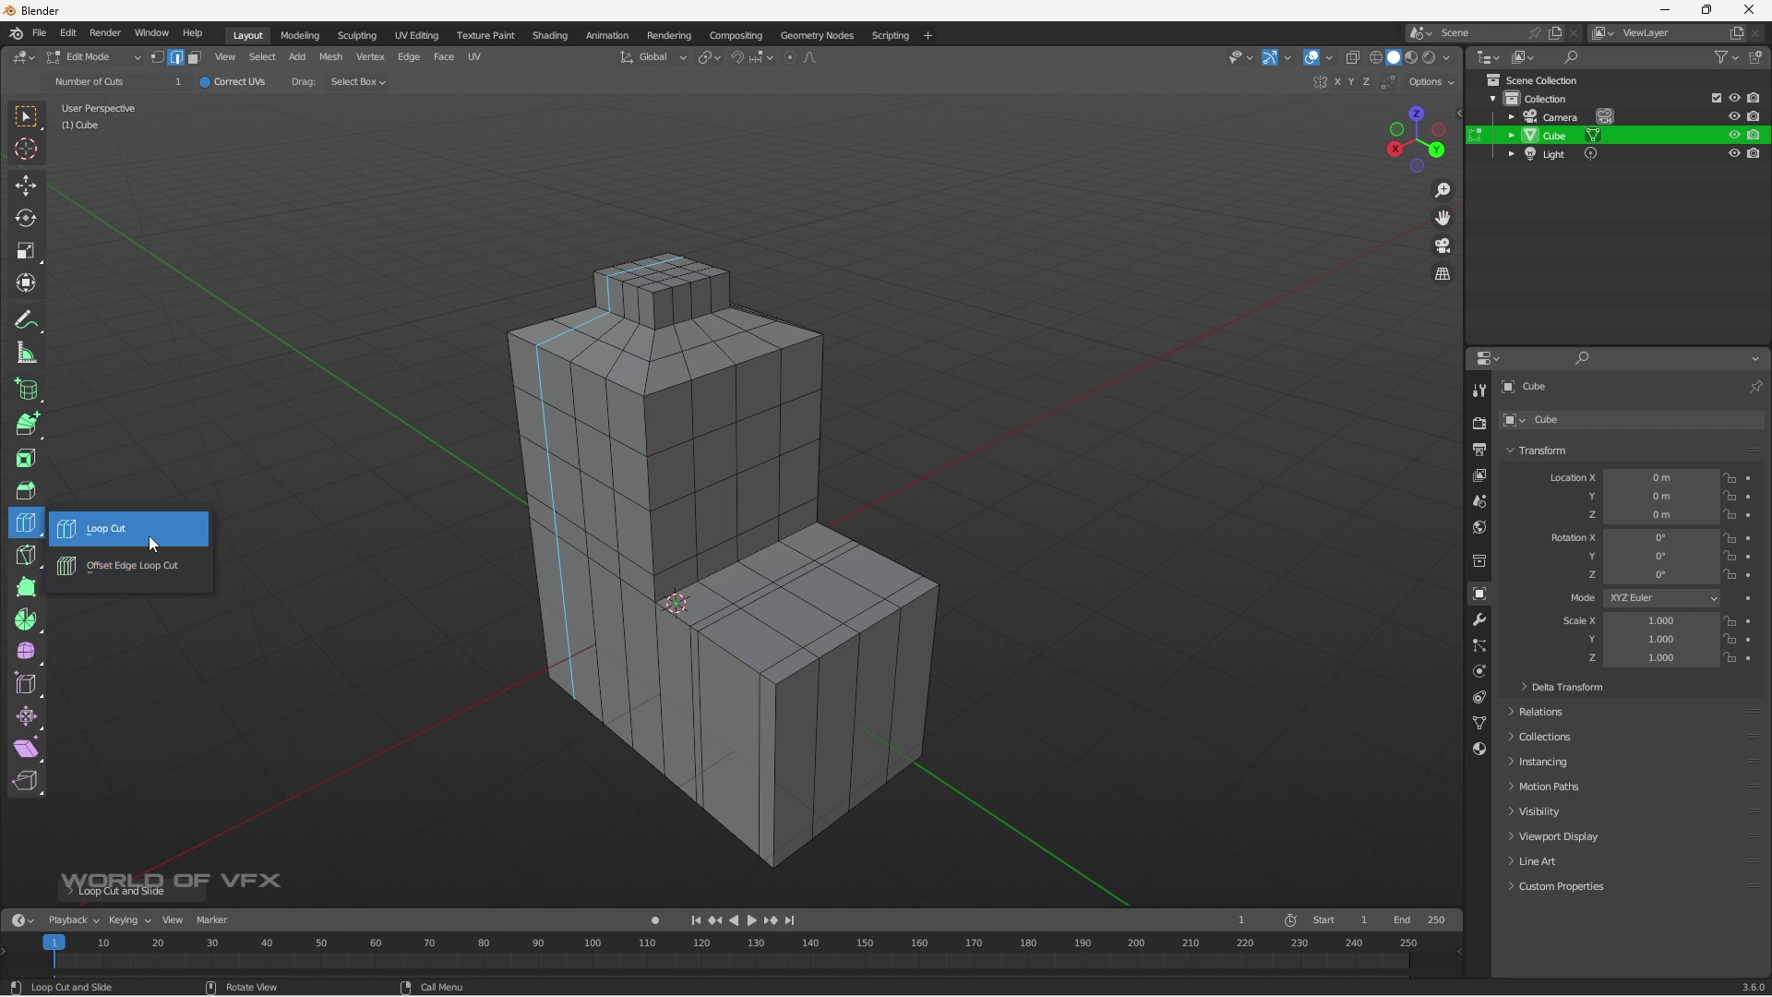
Draw a closed, rounded outline across the strips on the lower side of the model with the Knife tool.
{"action": "left_click", "coordinate": [28, 560]}
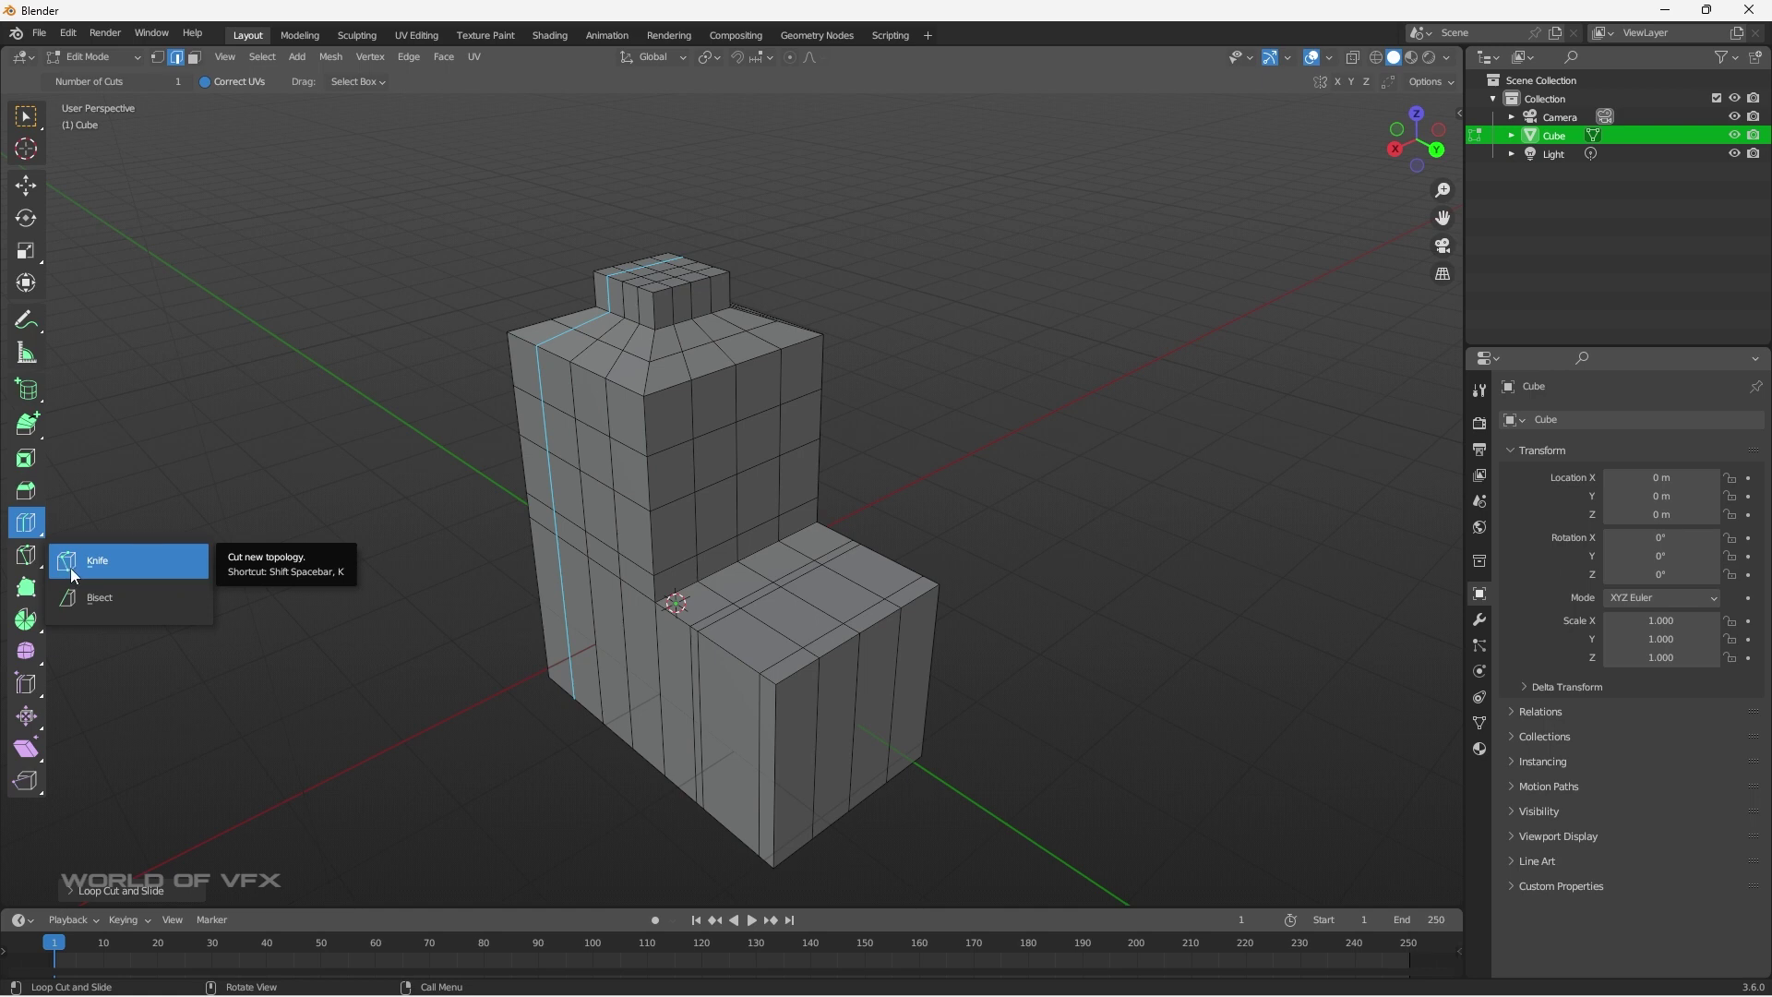
{"action": "left_click", "coordinate": [75, 568]}
{"action": "middle_click_drag", "start_coordinate": [665, 747], "coordinate": [699, 664]}
{"action": "left_click", "coordinate": [584, 588]}
{"action": "left_click", "coordinate": [604, 557]}
{"action": "left_click", "coordinate": [658, 532]}
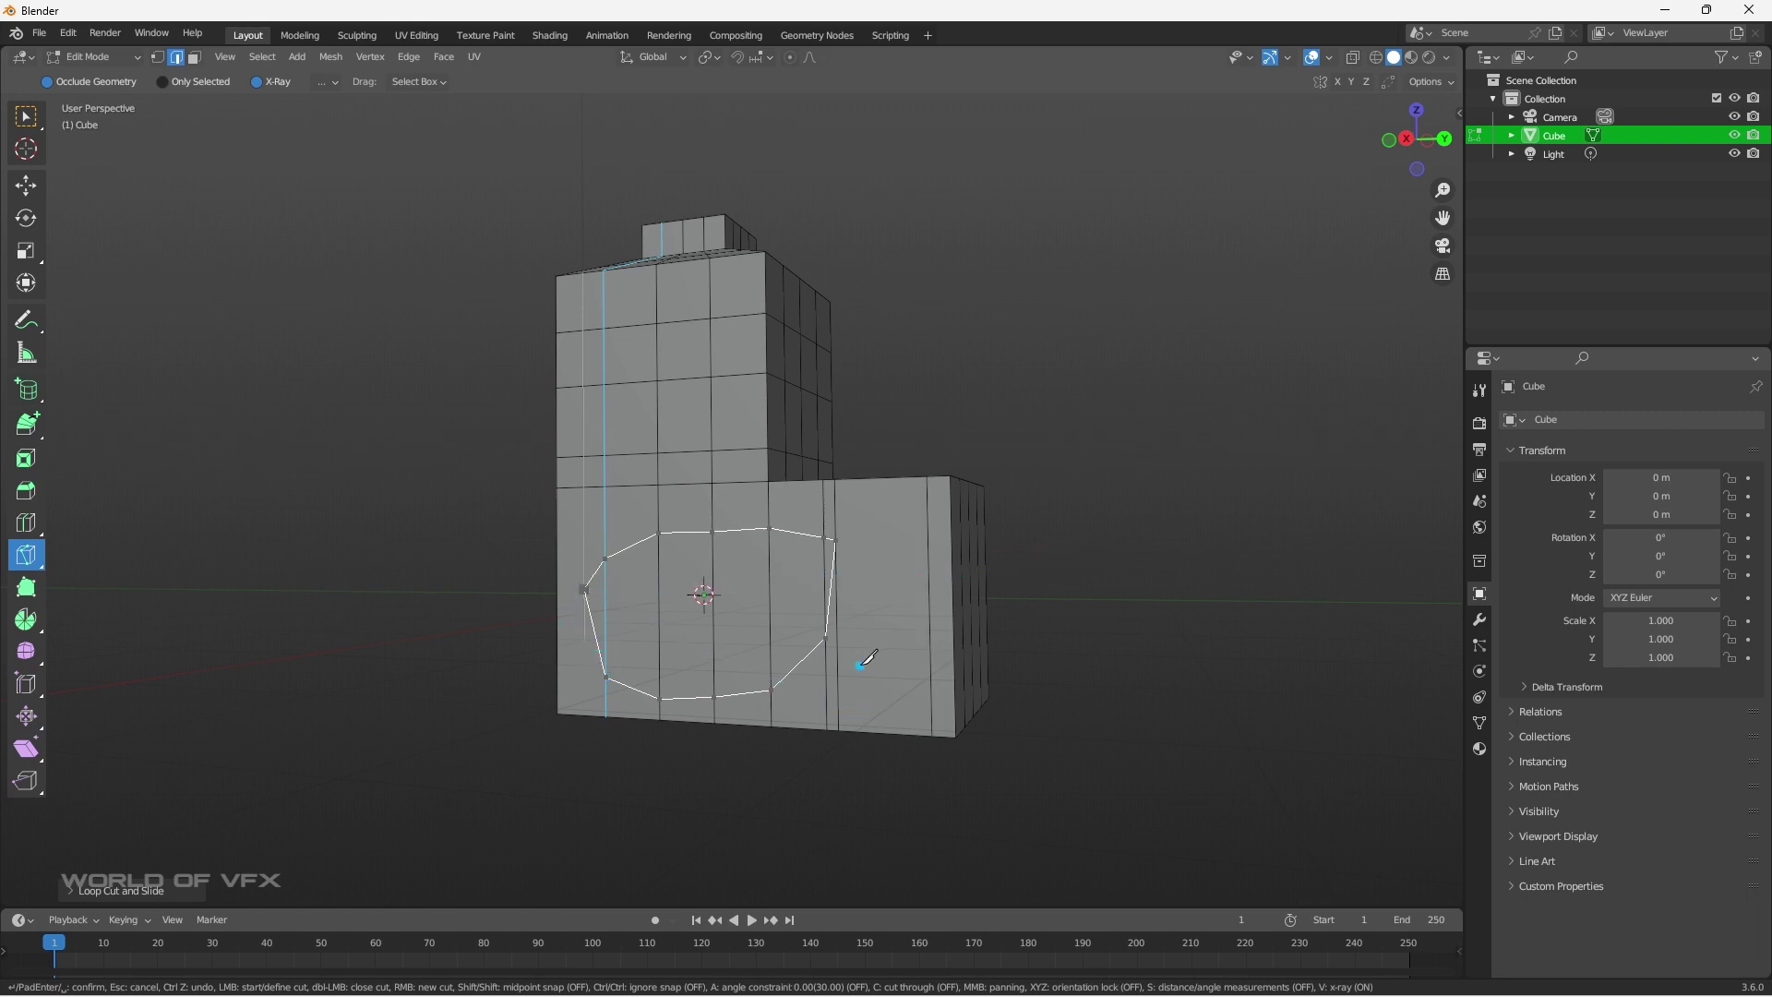
{"action": "mouse_move", "coordinate": [884, 657]}
{"action": "middle_mouse_down"}
{"action": "mouse_move", "coordinate": [1029, 661]}
{"action": "mouse_move", "coordinate": [910, 637]}
{"action": "middle_mouse_up"}
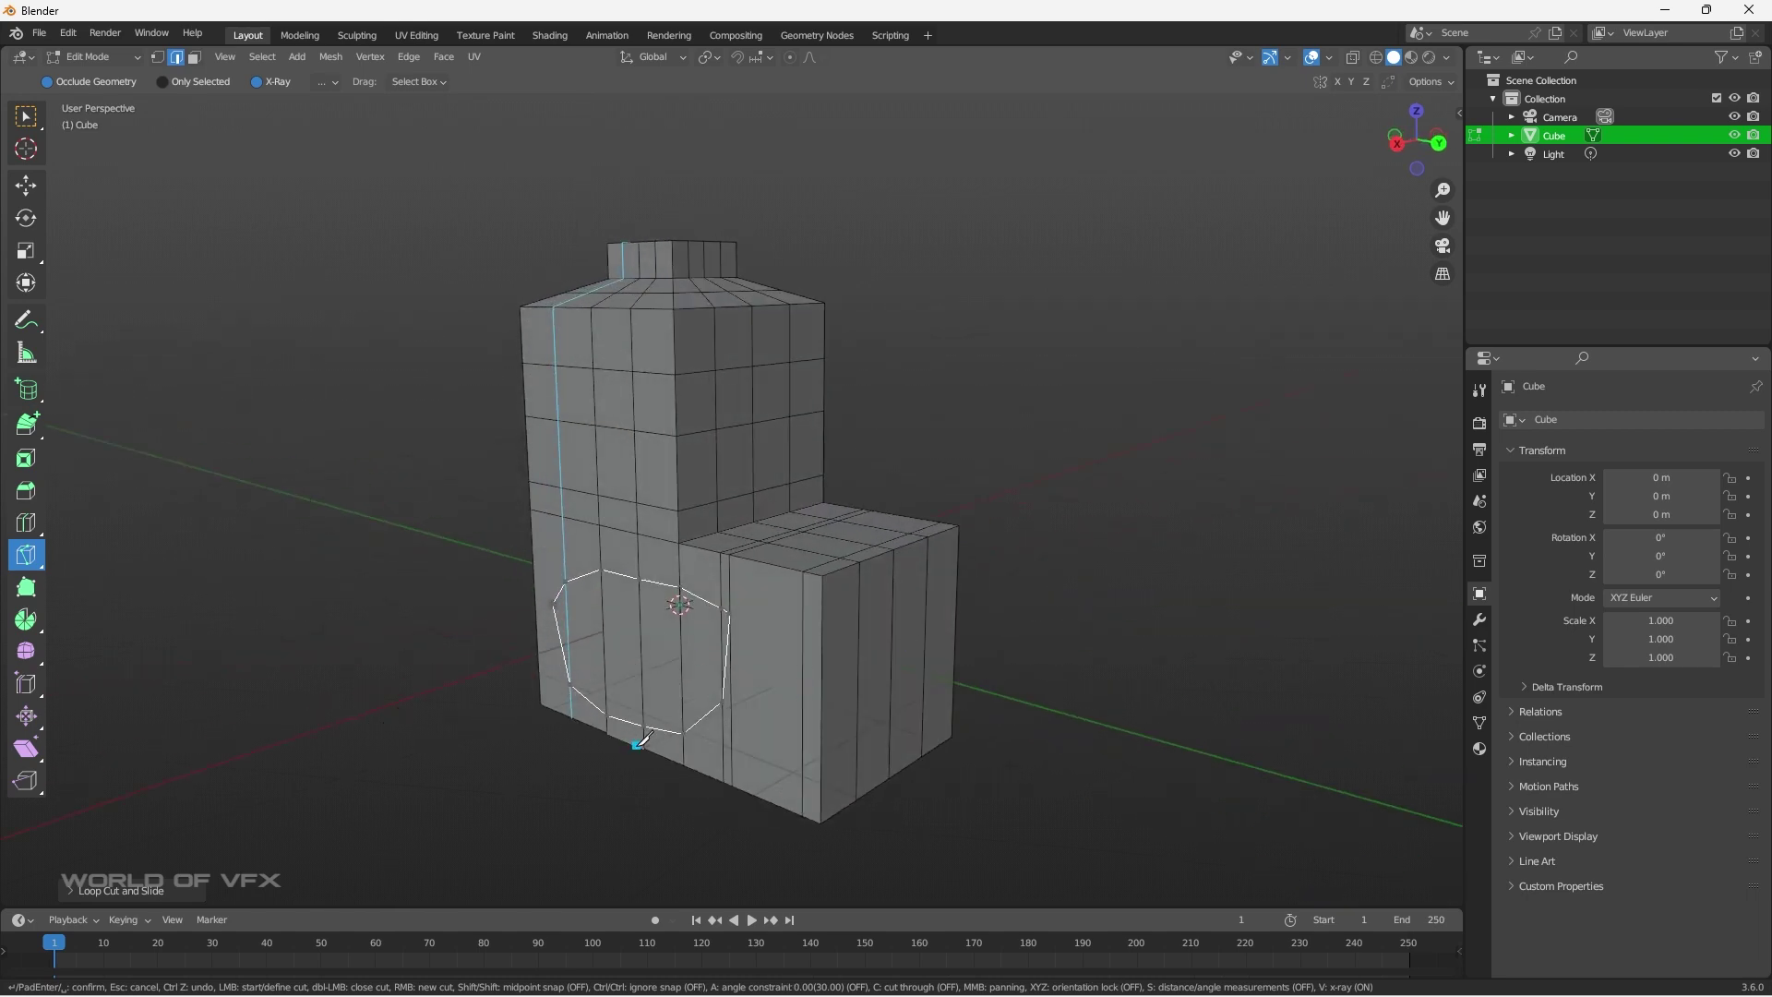
{"action": "middle_click_drag", "start_coordinate": [640, 741], "coordinate": [946, 608]}
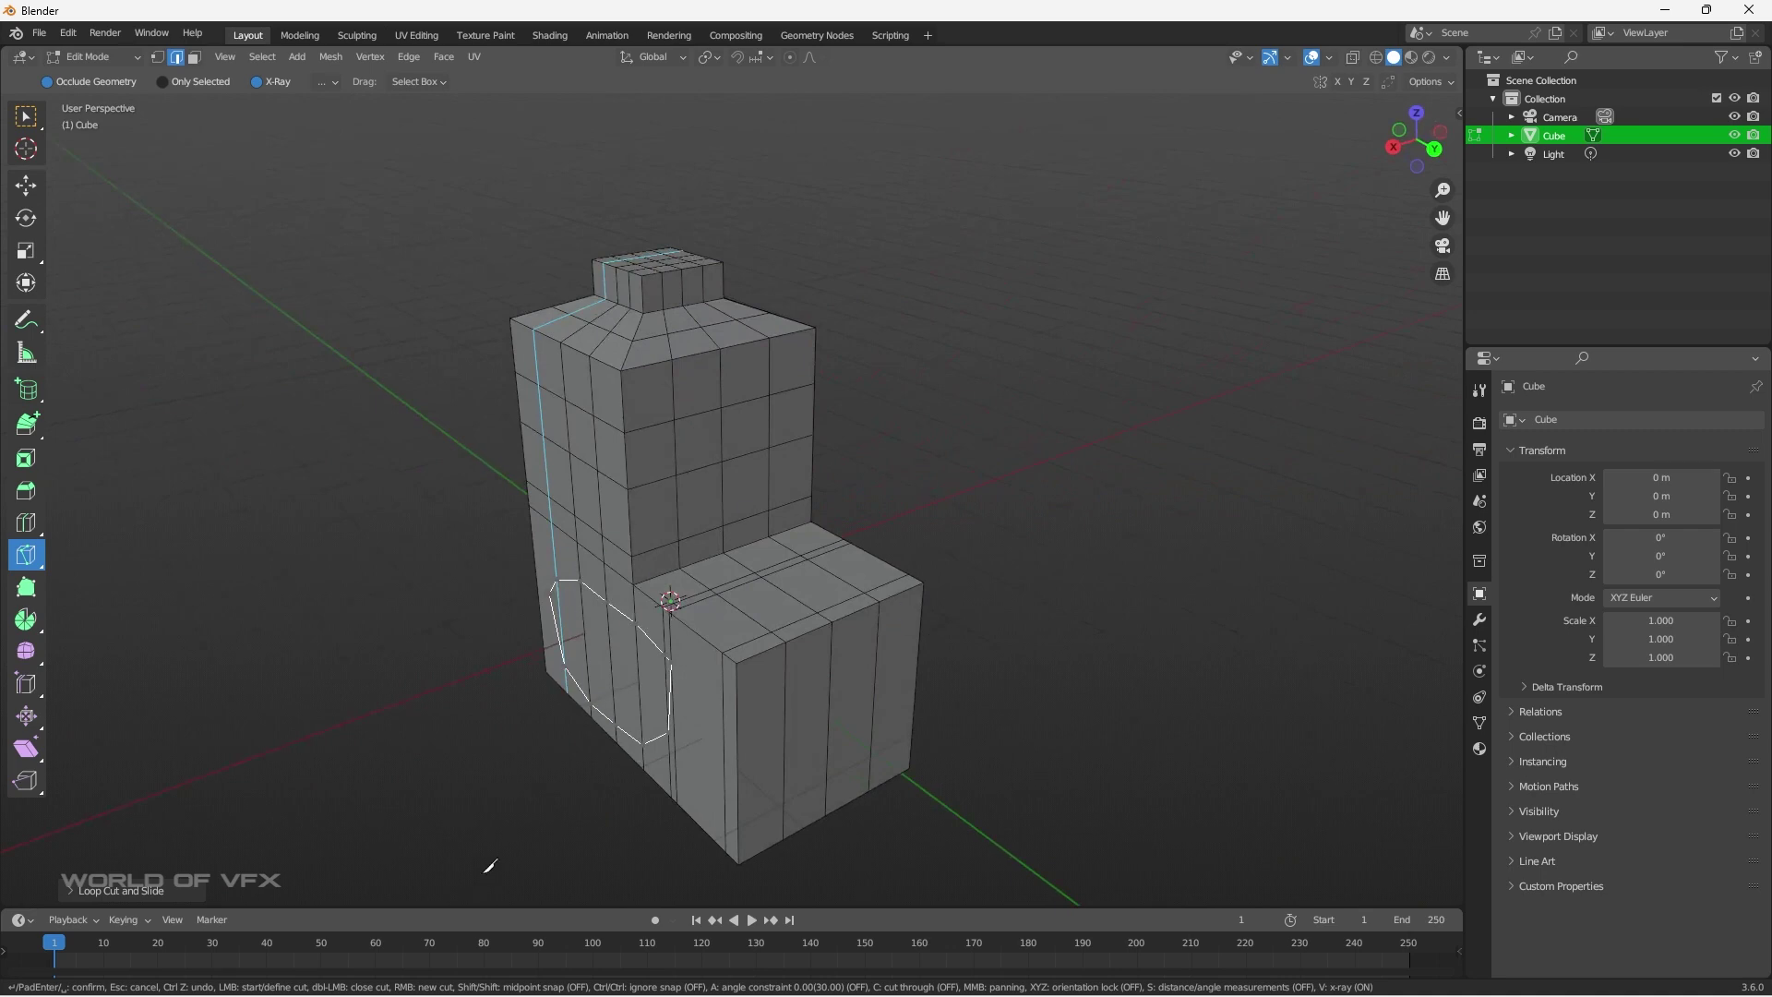
{"action": "middle_click_drag", "start_coordinate": [549, 833], "coordinate": [720, 724]}
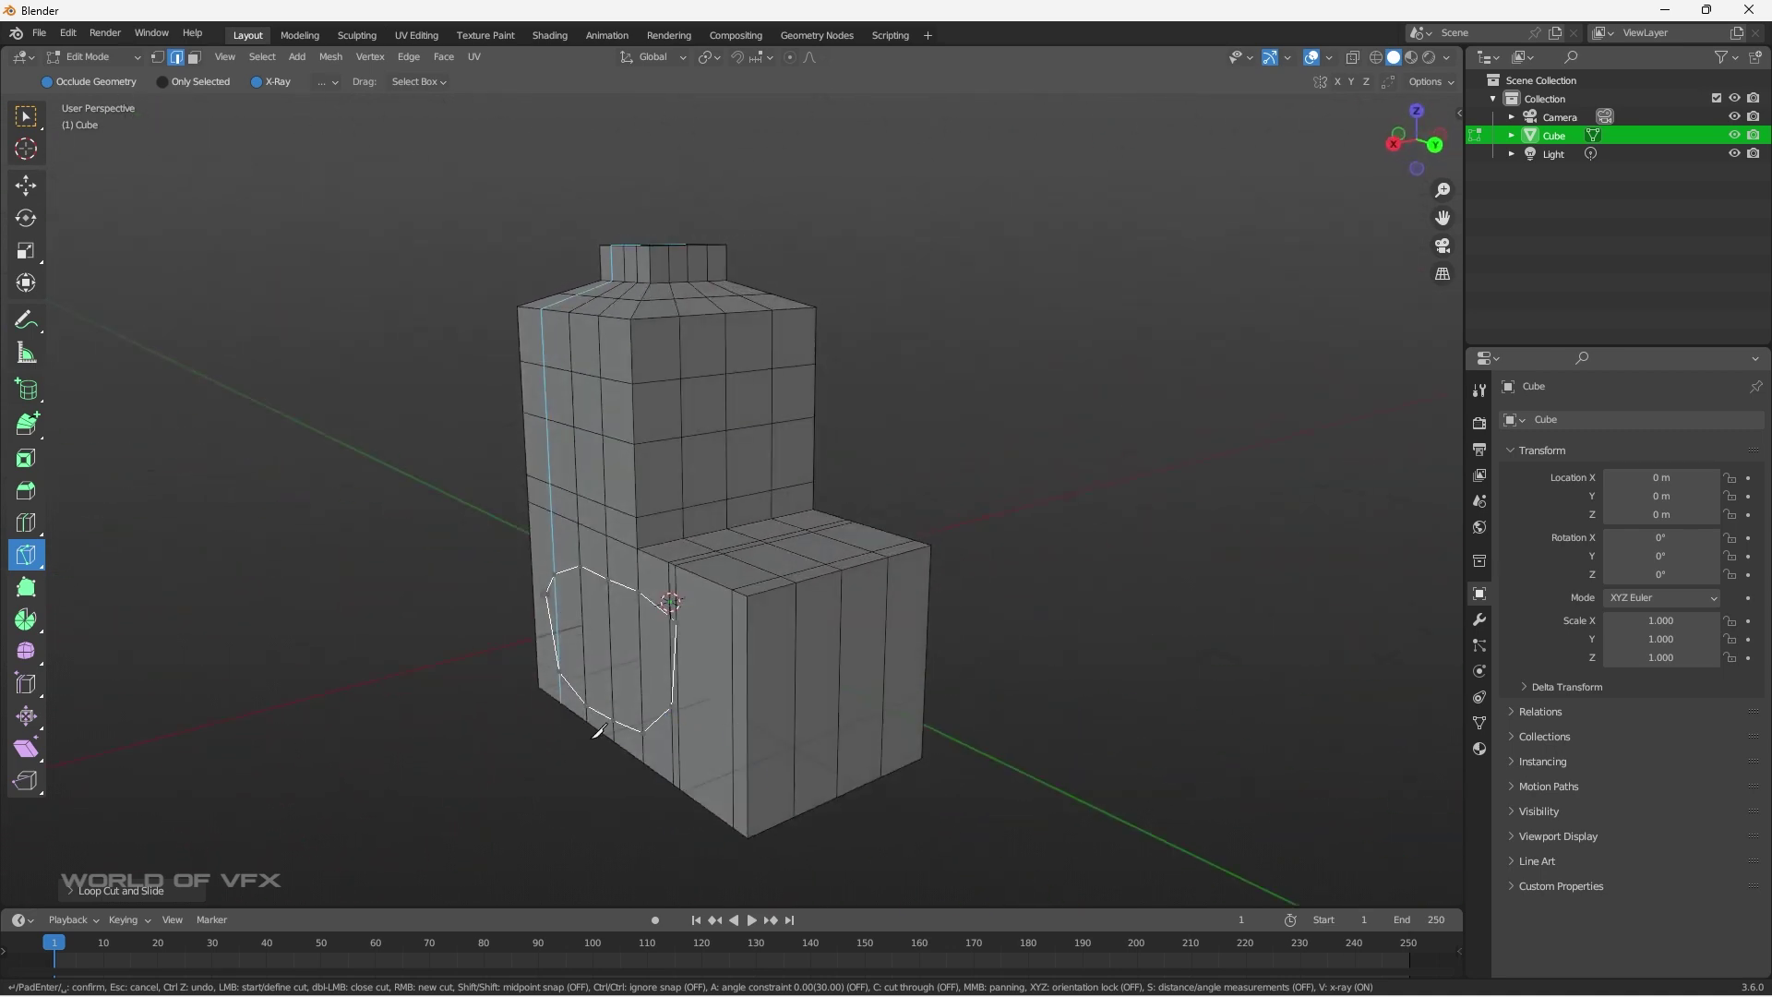
{"action": "middle_click_drag", "start_coordinate": [599, 732], "coordinate": [647, 784]}
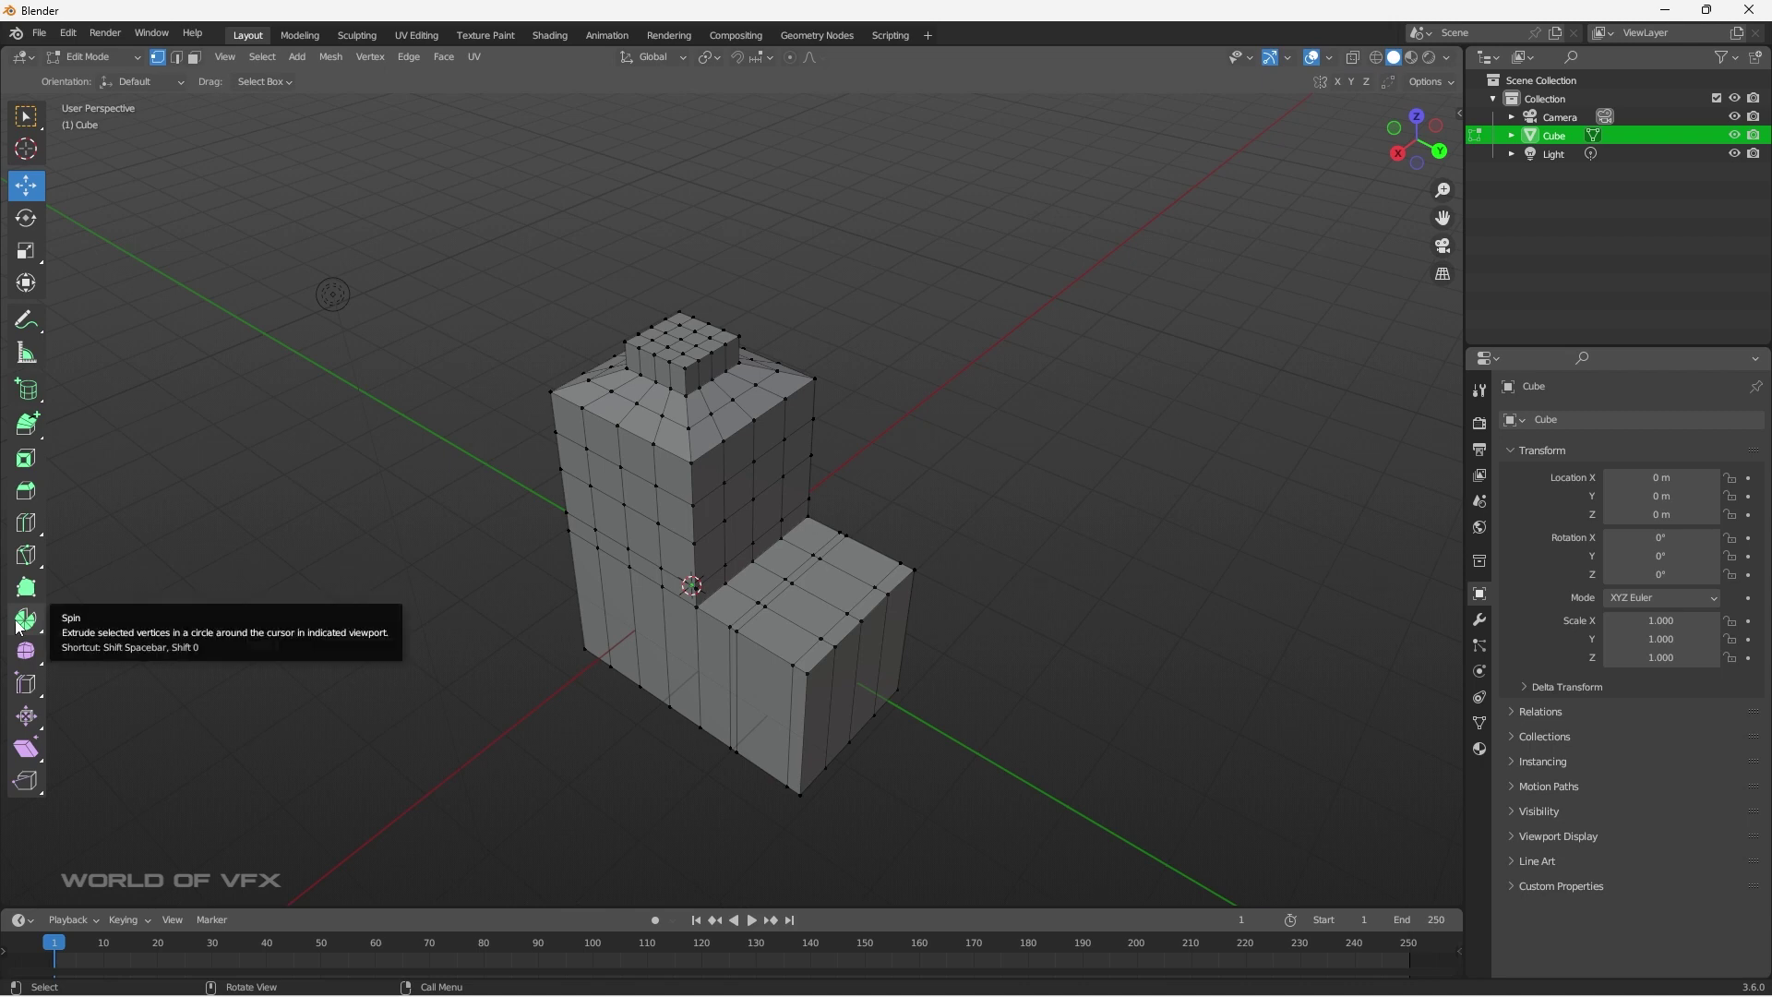
Box-select most of the model's vertices and extrude them in a circle around the Z axis with the Spin tool.
{"action": "left_click", "coordinate": [20, 624]}
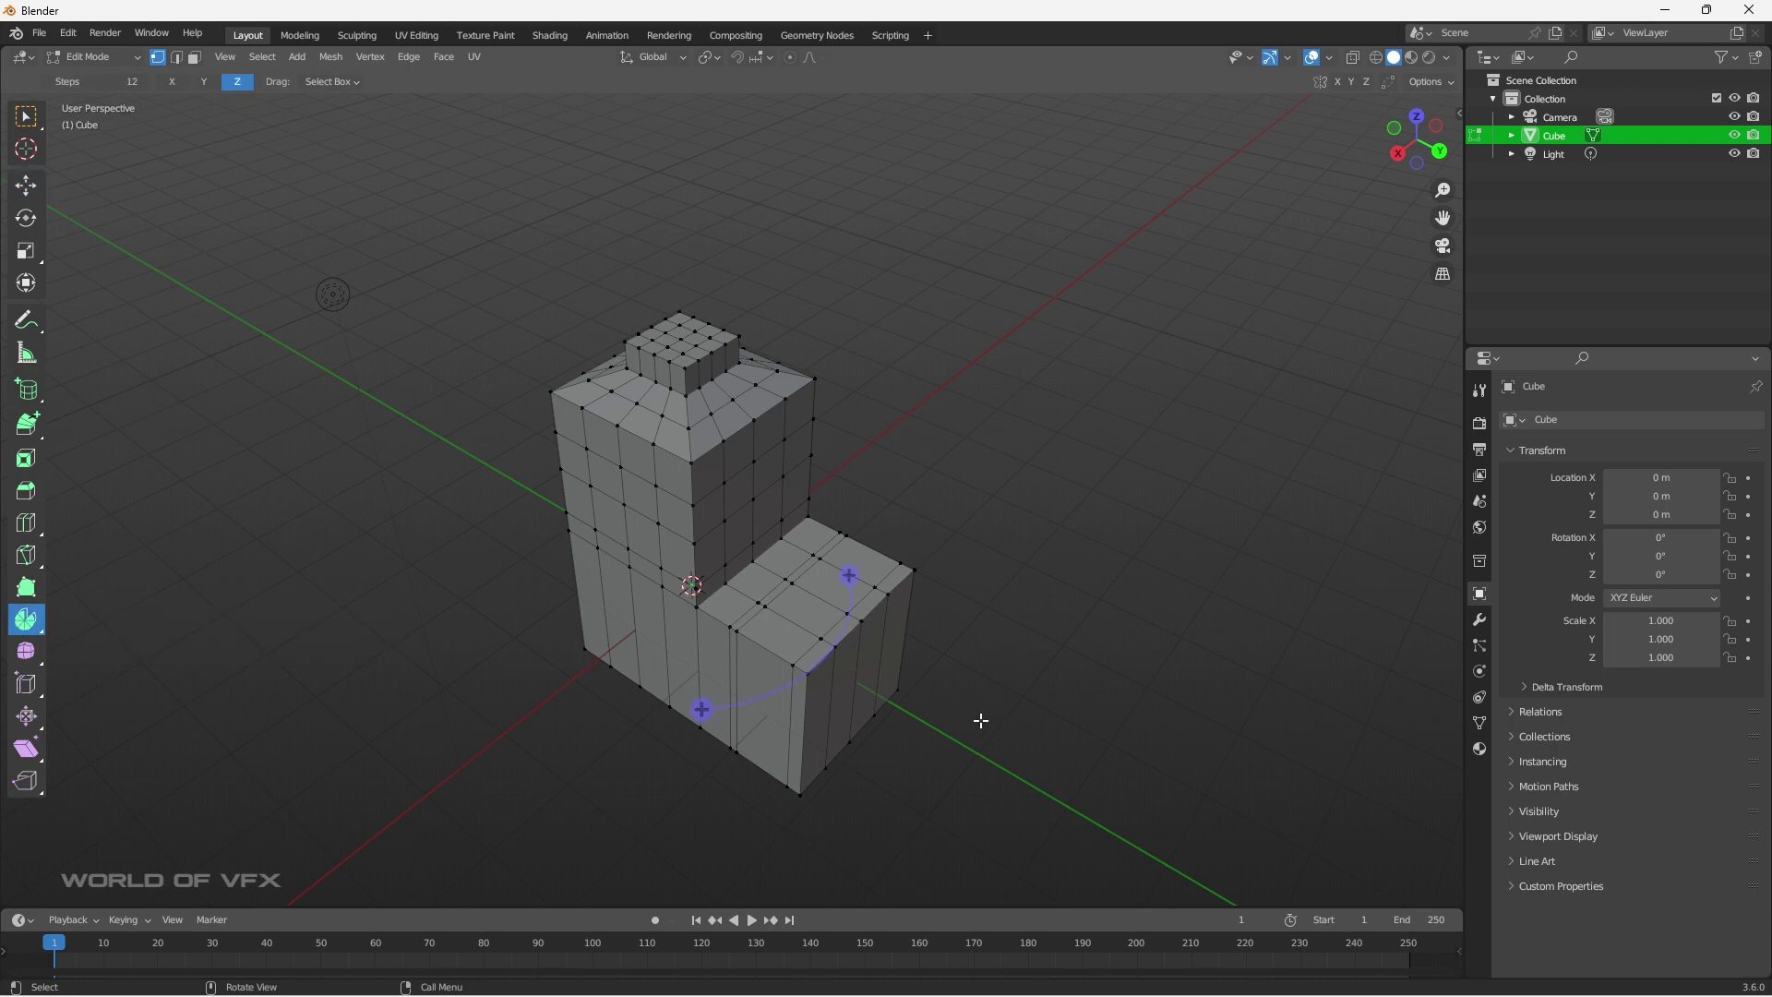
{"action": "left_click_drag", "start_coordinate": [1045, 538], "coordinate": [648, 931]}
{"action": "left_click_drag", "start_coordinate": [1147, 229], "coordinate": [321, 914]}
{"action": "left_click_drag", "start_coordinate": [701, 708], "coordinate": [681, 212]}
{"action": "left_click", "coordinate": [1009, 330]}
{"action": "key", "text": "q"}
{"action": "left_click", "coordinate": [977, 576]}
{"action": "middle_click_drag", "start_coordinate": [1014, 578], "coordinate": [784, 641]}
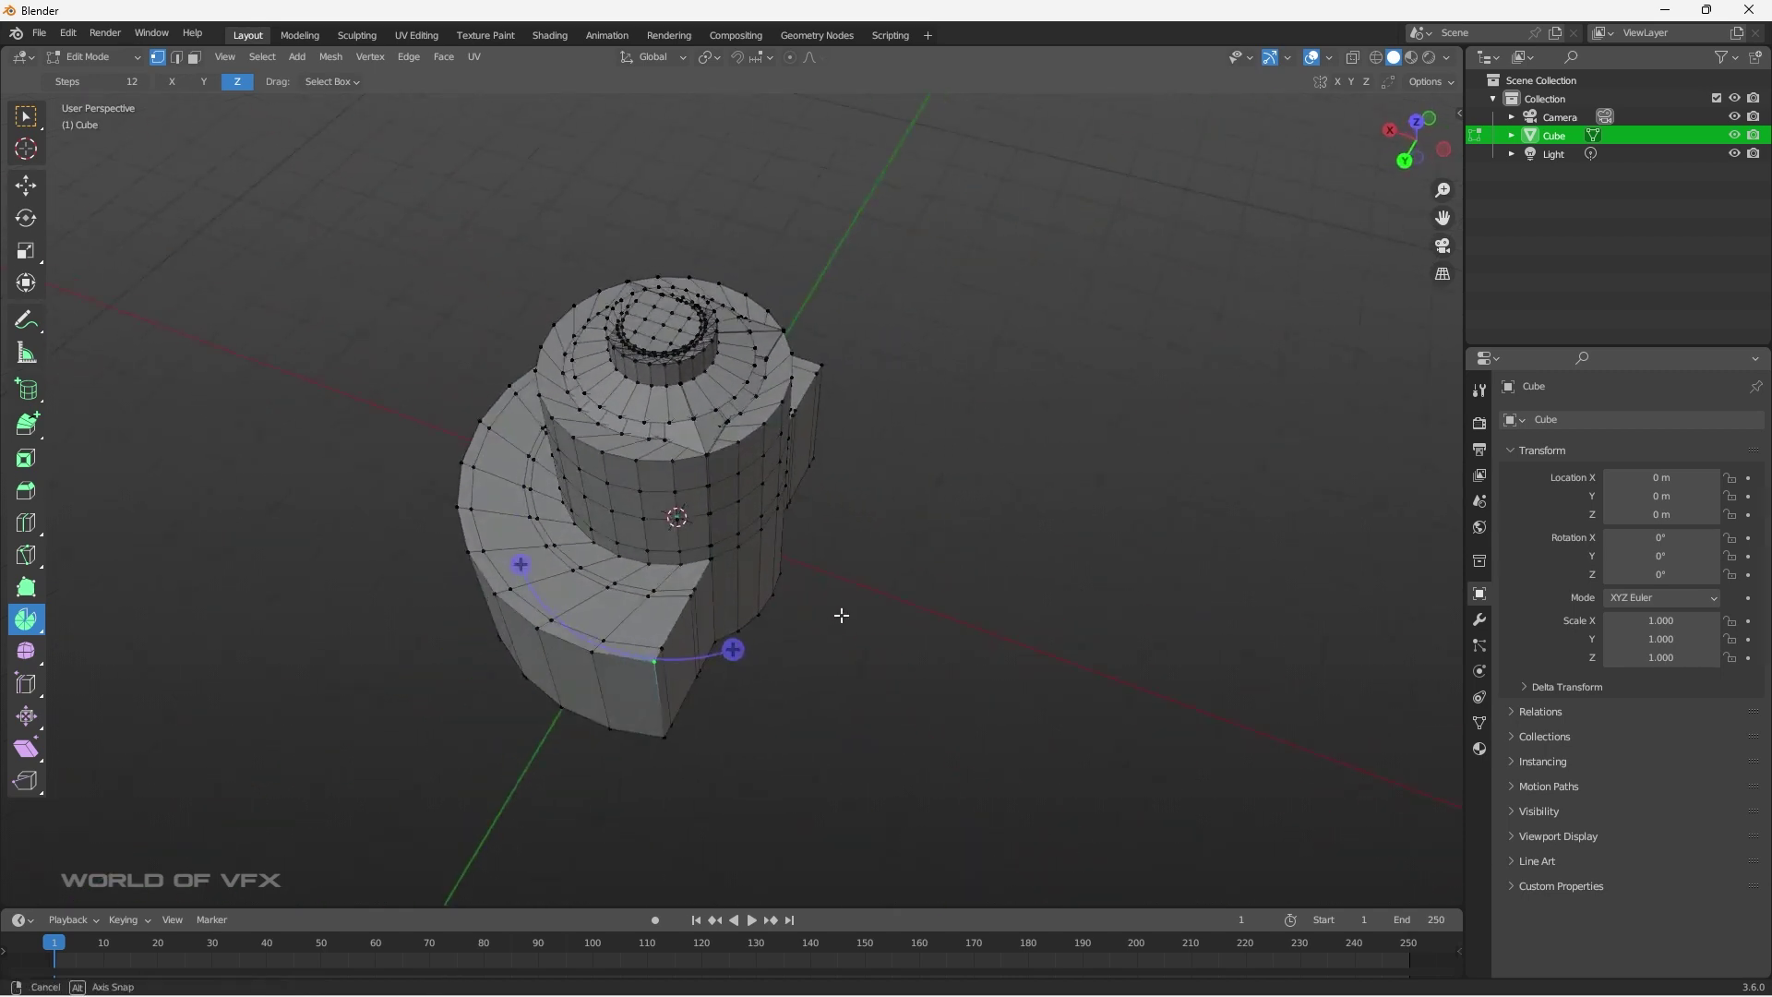
{"action": "middle_click_drag", "start_coordinate": [847, 614], "coordinate": [1017, 550]}
Compare the spun shape in Object Mode and Edit Mode, and undo the spin.
{"action": "key", "text": "Tab"}
{"action": "key", "text": "Tab"}
{"action": "key", "text": "Tab"}
{"action": "key", "text": "Tab"}
{"action": "key", "text": "ctrl+z"}
{"action": "key", "text": "ctrl+z"}
{"action": "key", "text": "ctrl+z"}
{"action": "middle_click_drag", "start_coordinate": [975, 608], "coordinate": [827, 673]}
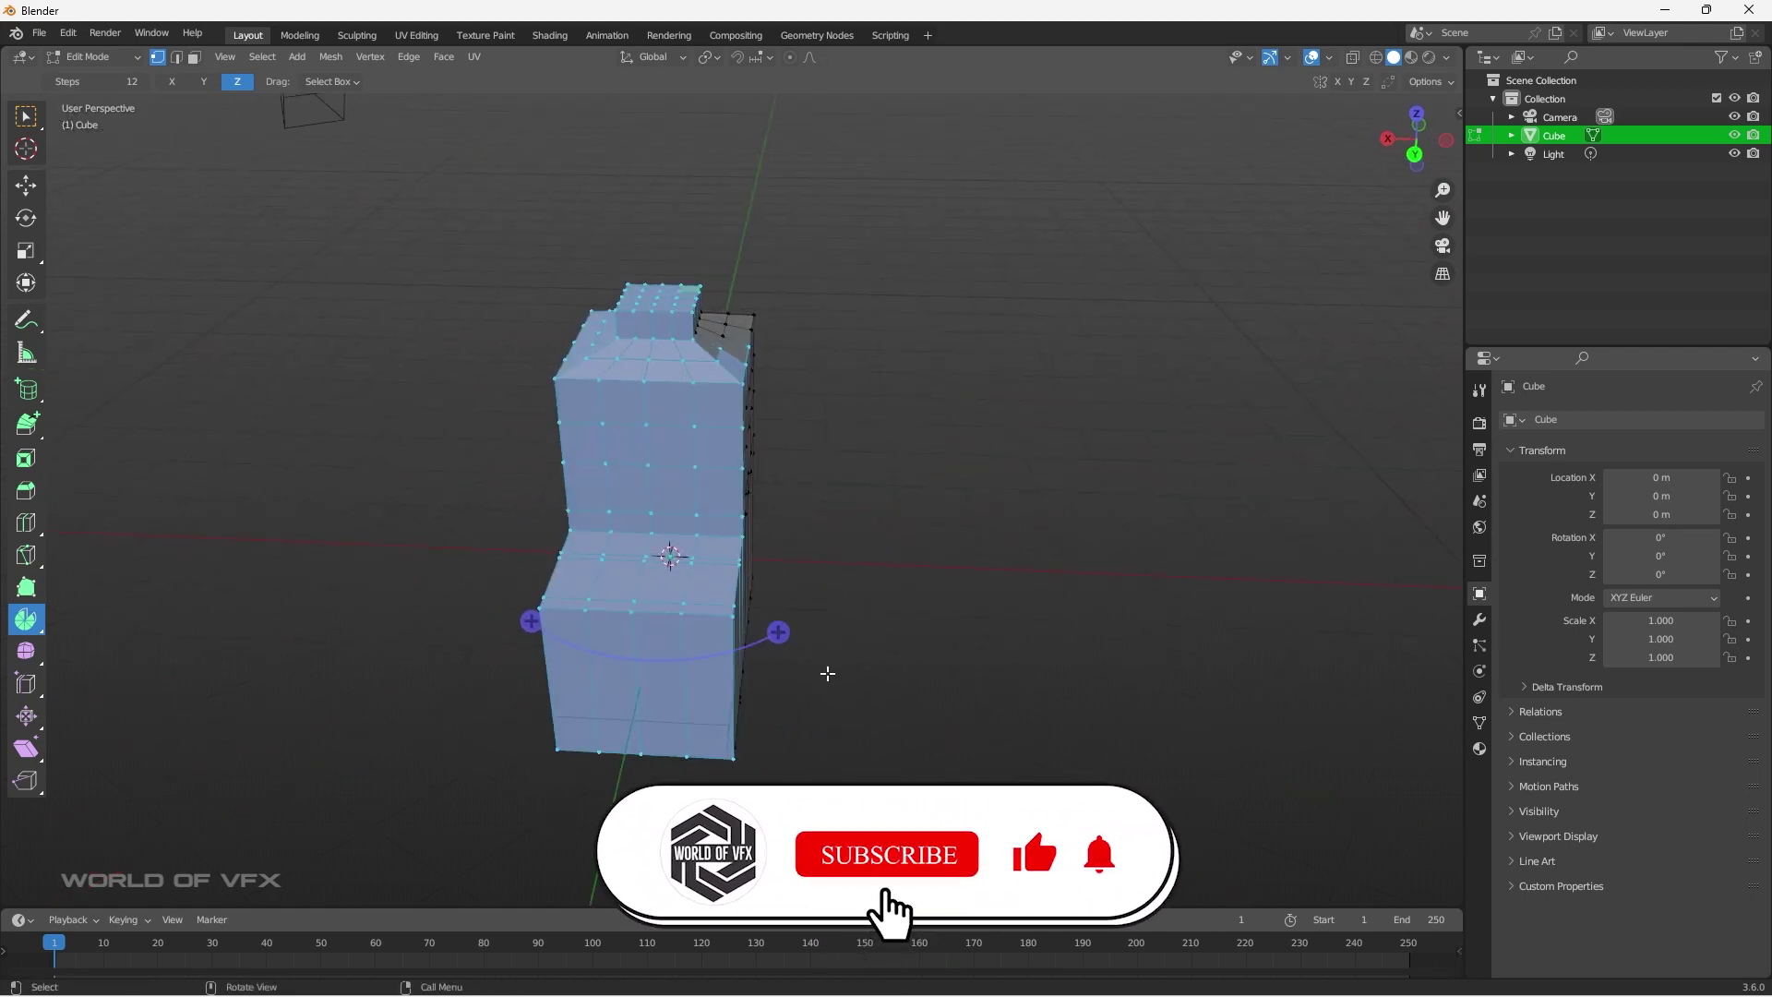
Select the four vertical strip faces on the lower block's end and smooth their vertices with the Smooth tool.
{"action": "left_click", "coordinate": [26, 652]}
{"action": "left_click", "coordinate": [467, 518]}
{"action": "middle_click_drag", "start_coordinate": [569, 504], "coordinate": [668, 491]}
{"action": "scroll", "coordinate": [768, 524], "scroll_direction": "up", "scroll_amount": 2}
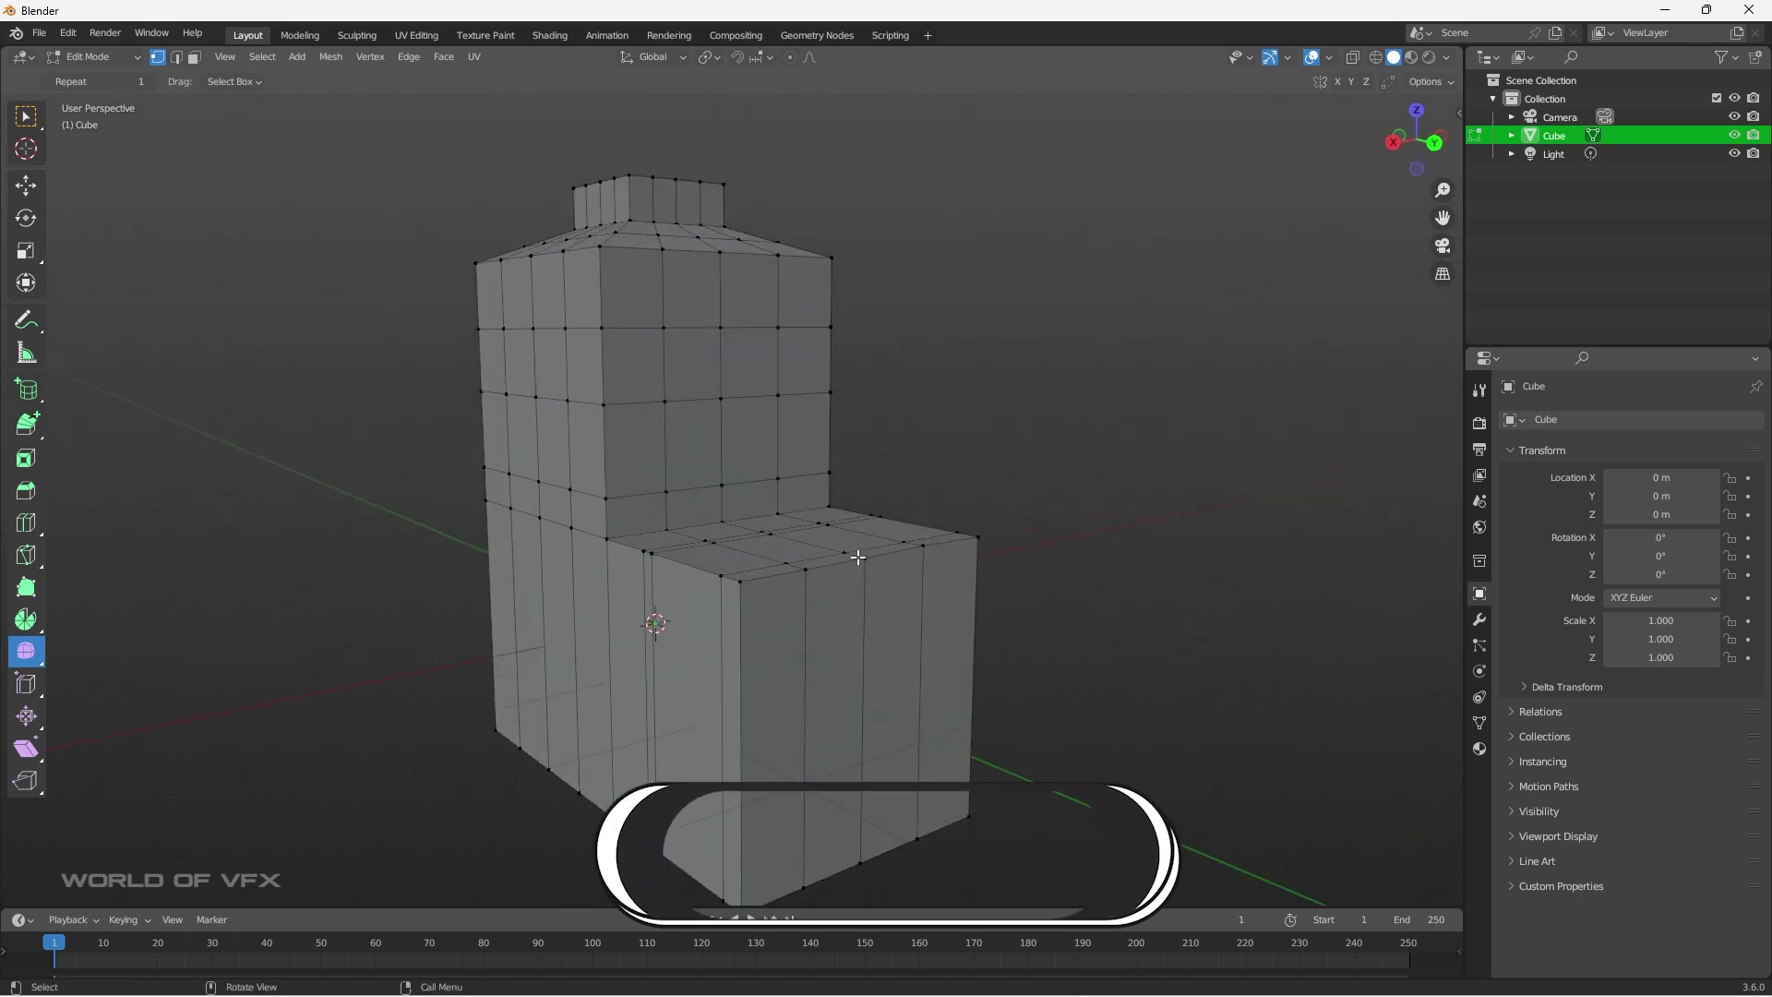
{"action": "left_click", "coordinate": [785, 683]}
{"action": "left_click", "coordinate": [902, 752], "text": "shift"}
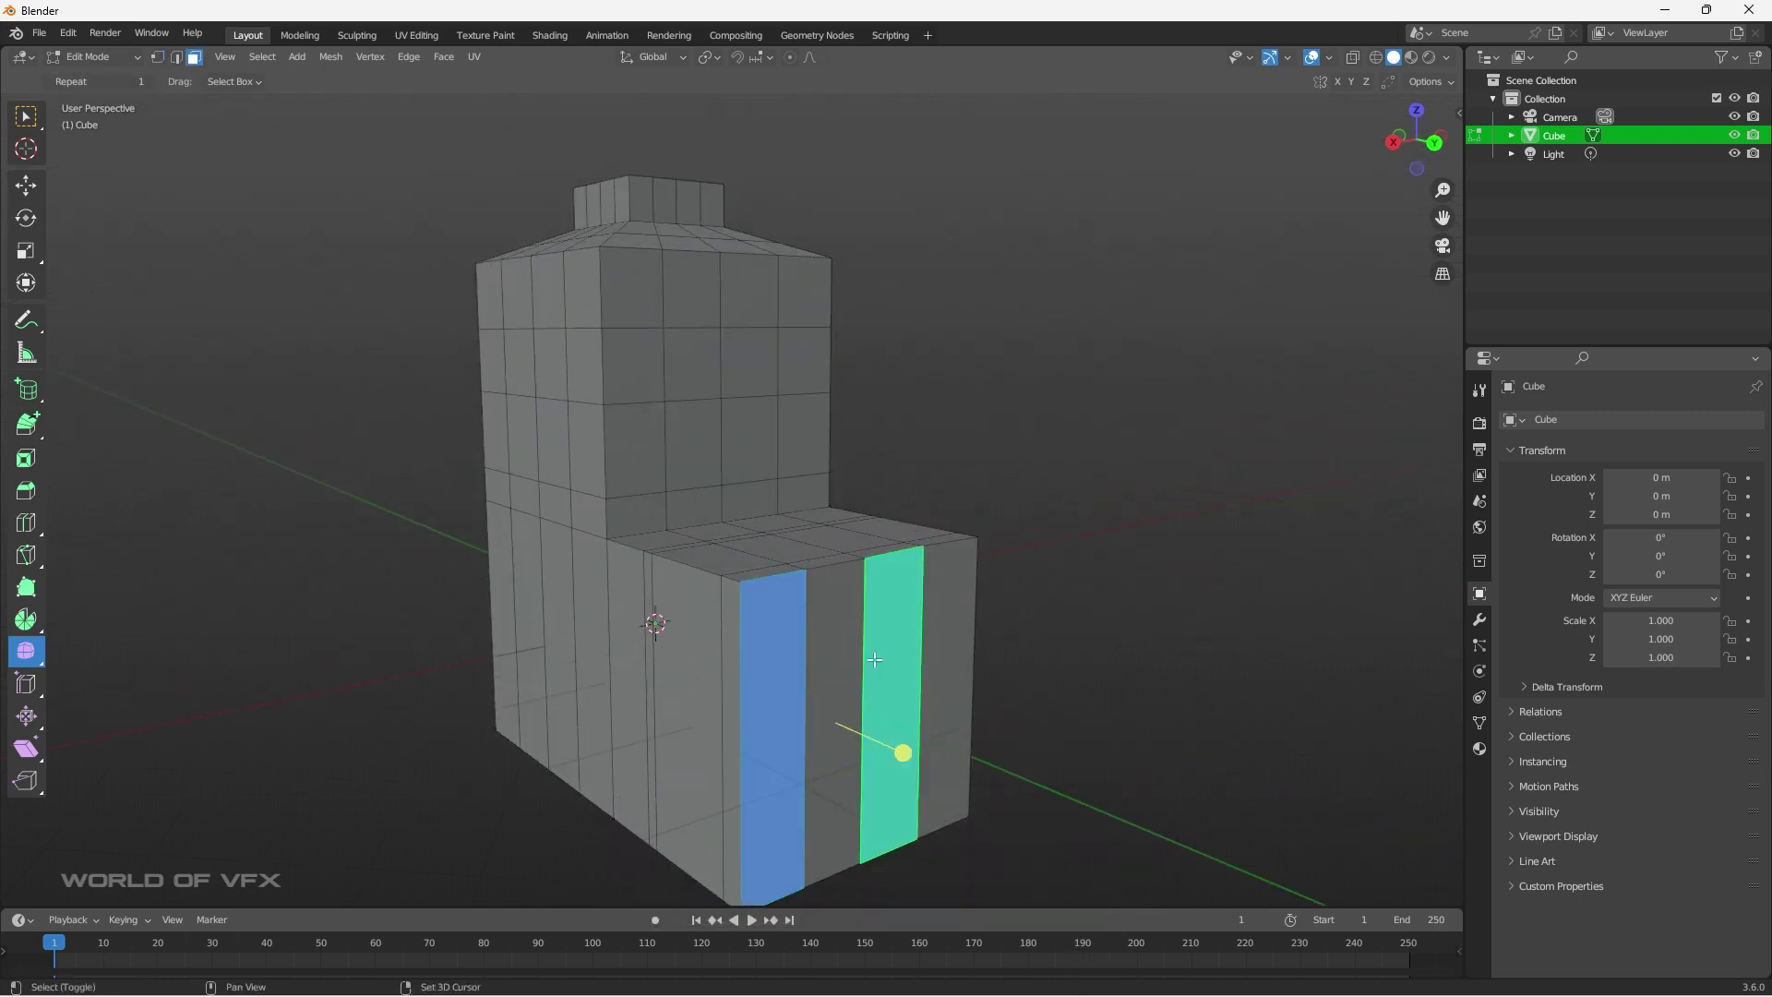
{"action": "left_click", "coordinate": [941, 739], "text": "shift"}
{"action": "left_click", "coordinate": [851, 668], "text": "shift"}
{"action": "middle_click_drag", "start_coordinate": [851, 667], "coordinate": [945, 761]}
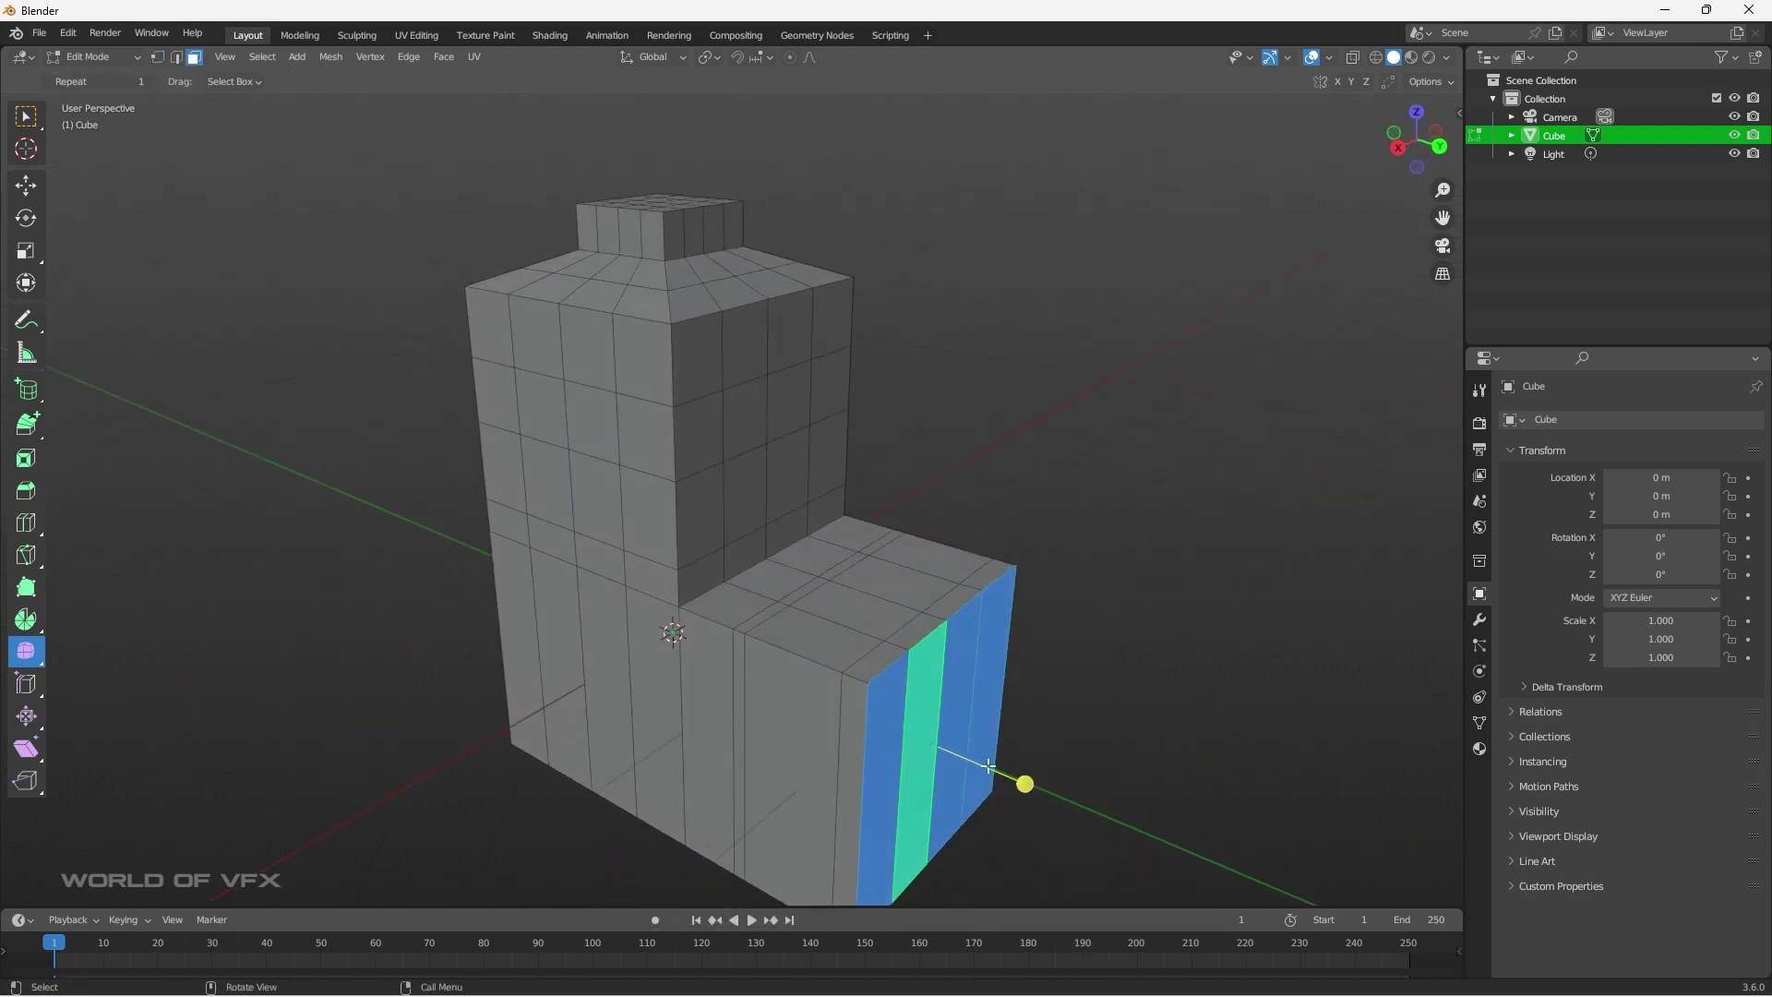
{"action": "left_click_drag", "start_coordinate": [1021, 787], "coordinate": [1221, 880]}
{"action": "middle_click_drag", "start_coordinate": [1102, 740], "coordinate": [688, 716]}
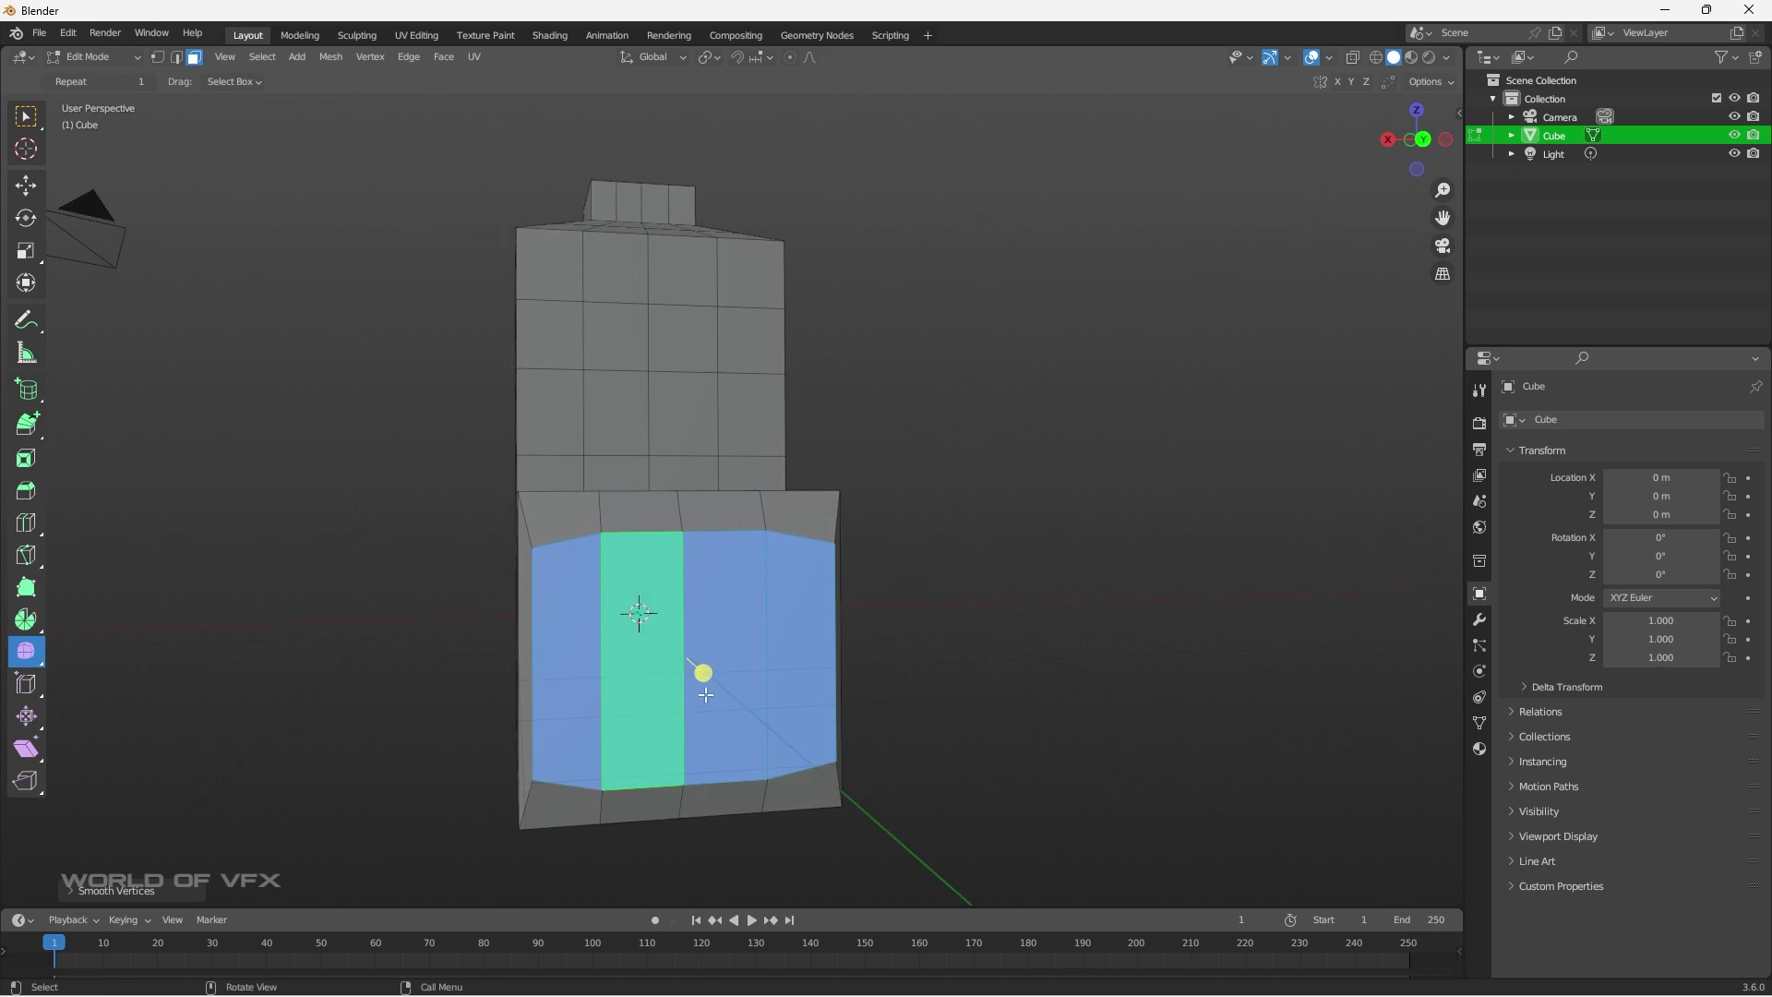
{"action": "middle_click_drag", "start_coordinate": [803, 676], "coordinate": [926, 702]}
{"action": "middle_click_drag", "start_coordinate": [1182, 764], "coordinate": [139, 703]}
Switch to edge selection and slide the upper edge on one side of the tower downward with Edge Slide.
{"action": "left_click", "coordinate": [31, 692]}
{"action": "left_click", "coordinate": [725, 600]}
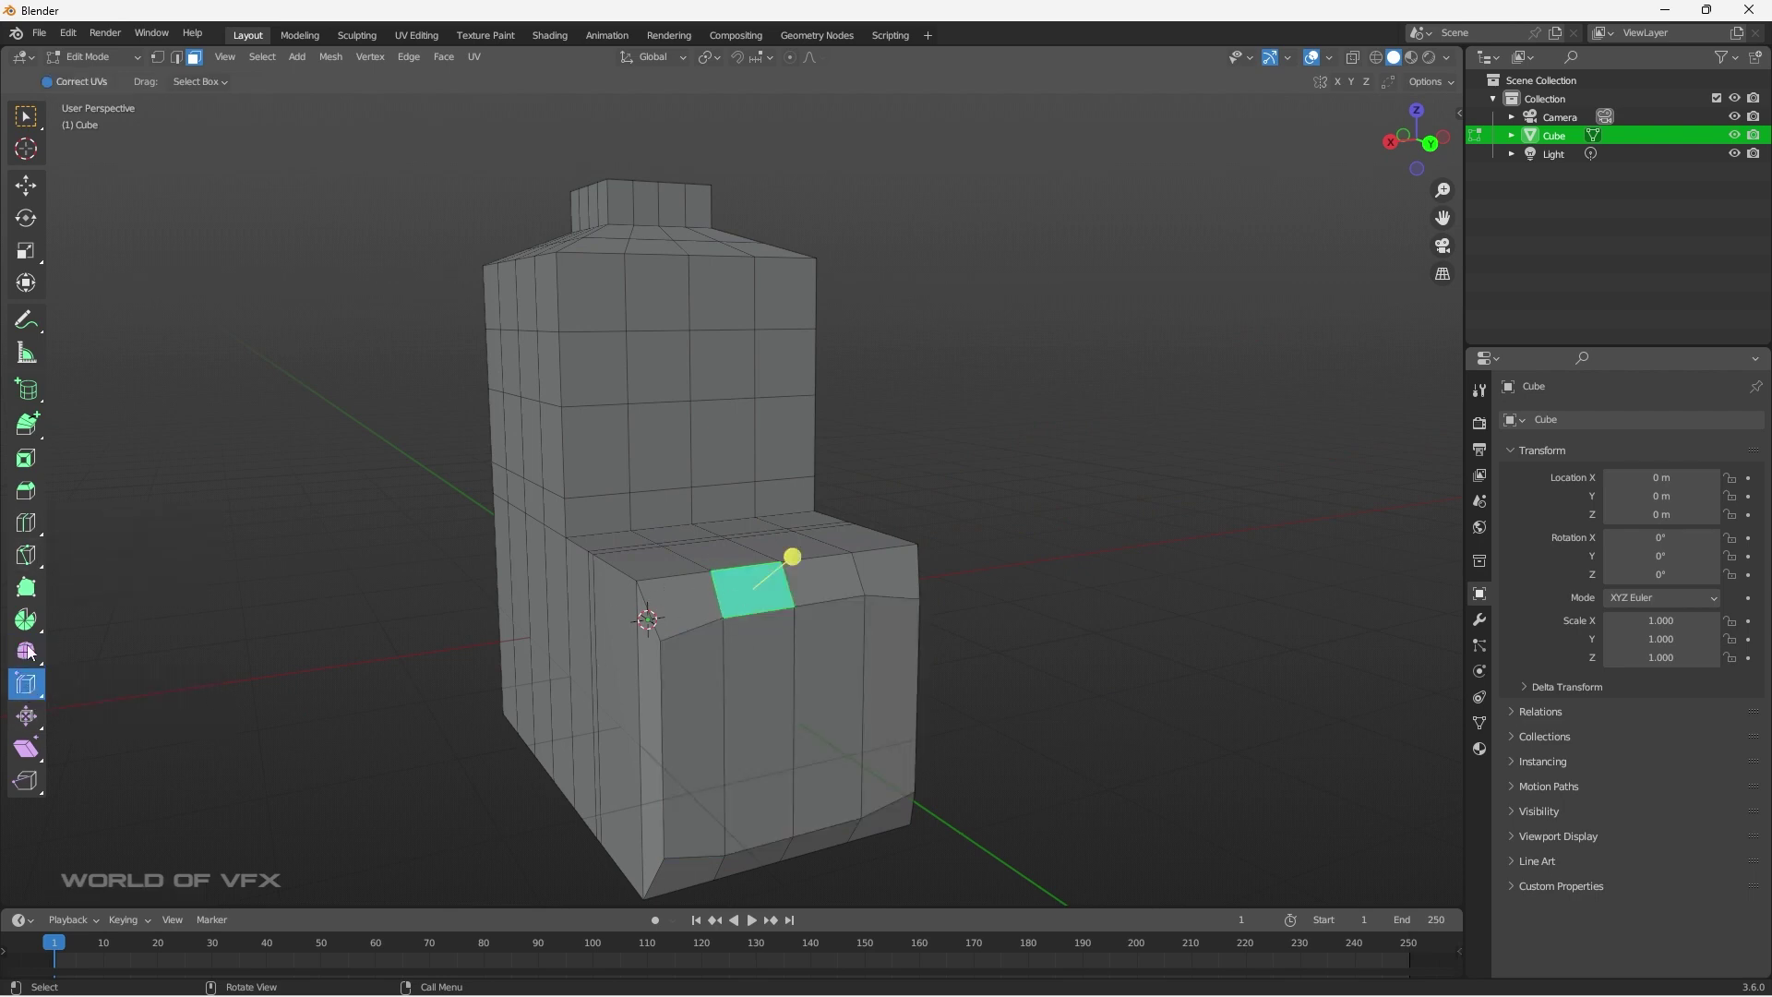
{"action": "left_click", "coordinate": [177, 57]}
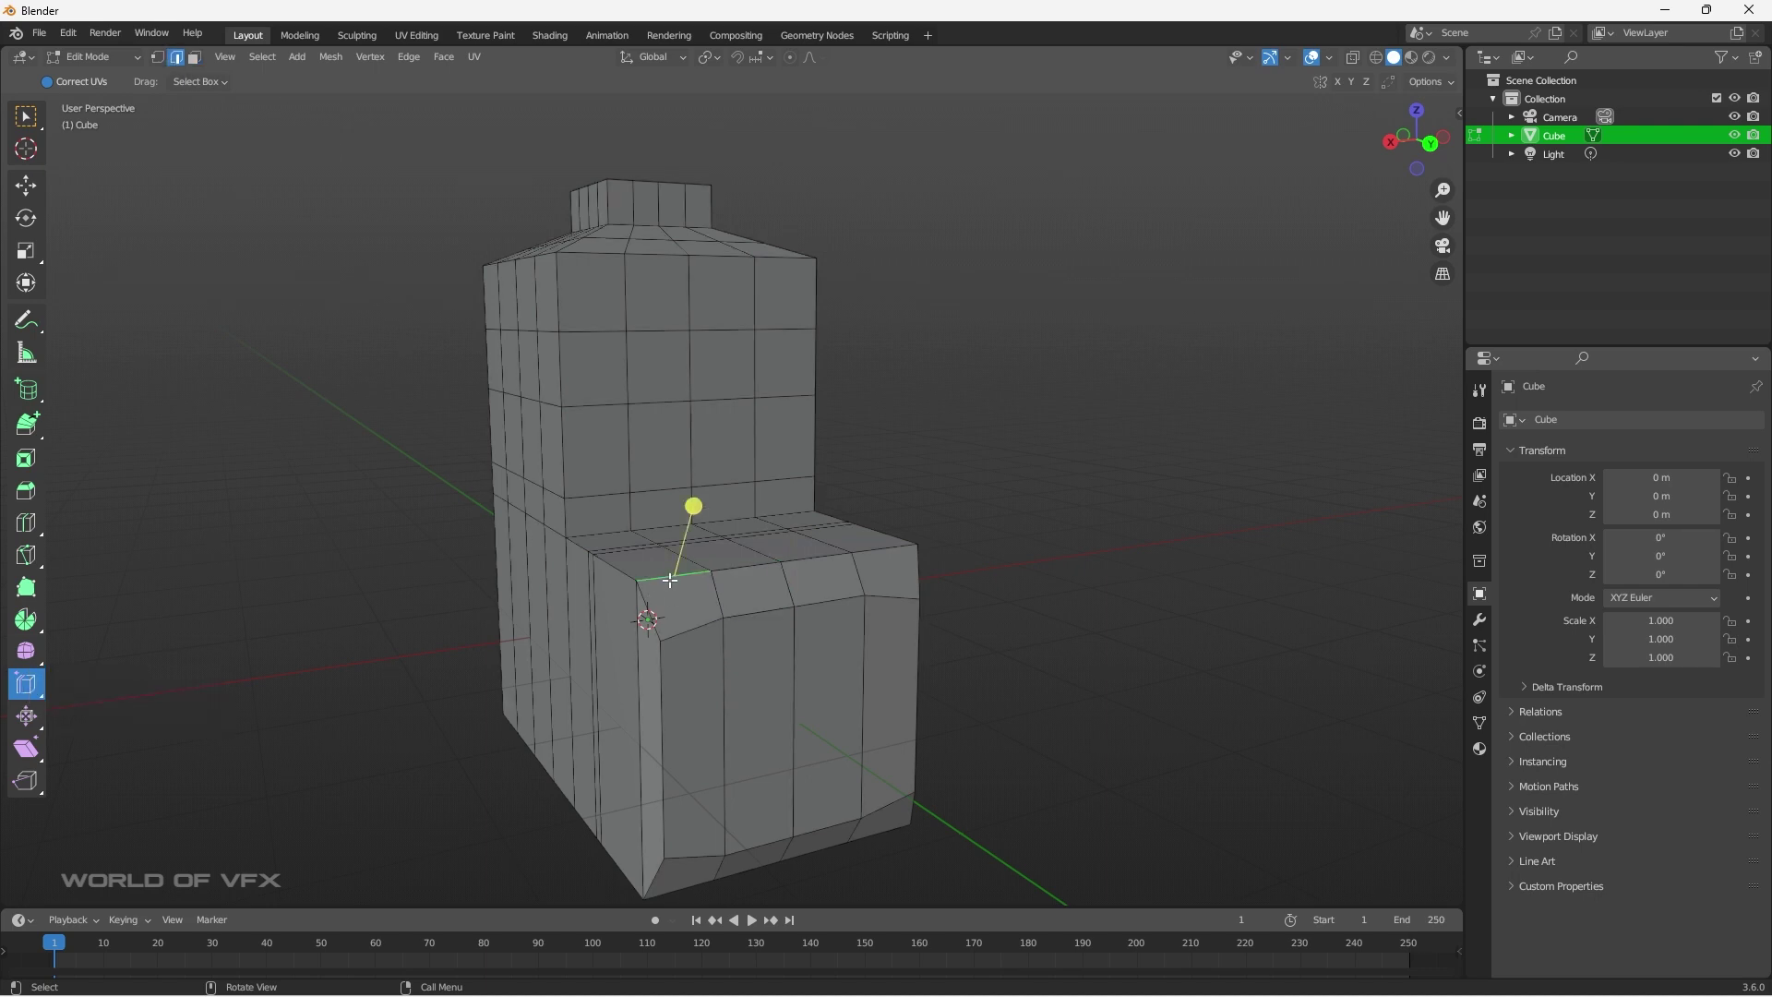
{"action": "left_click_drag", "start_coordinate": [693, 506], "coordinate": [712, 498]}
{"action": "middle_click_drag", "start_coordinate": [480, 277], "coordinate": [544, 342]}
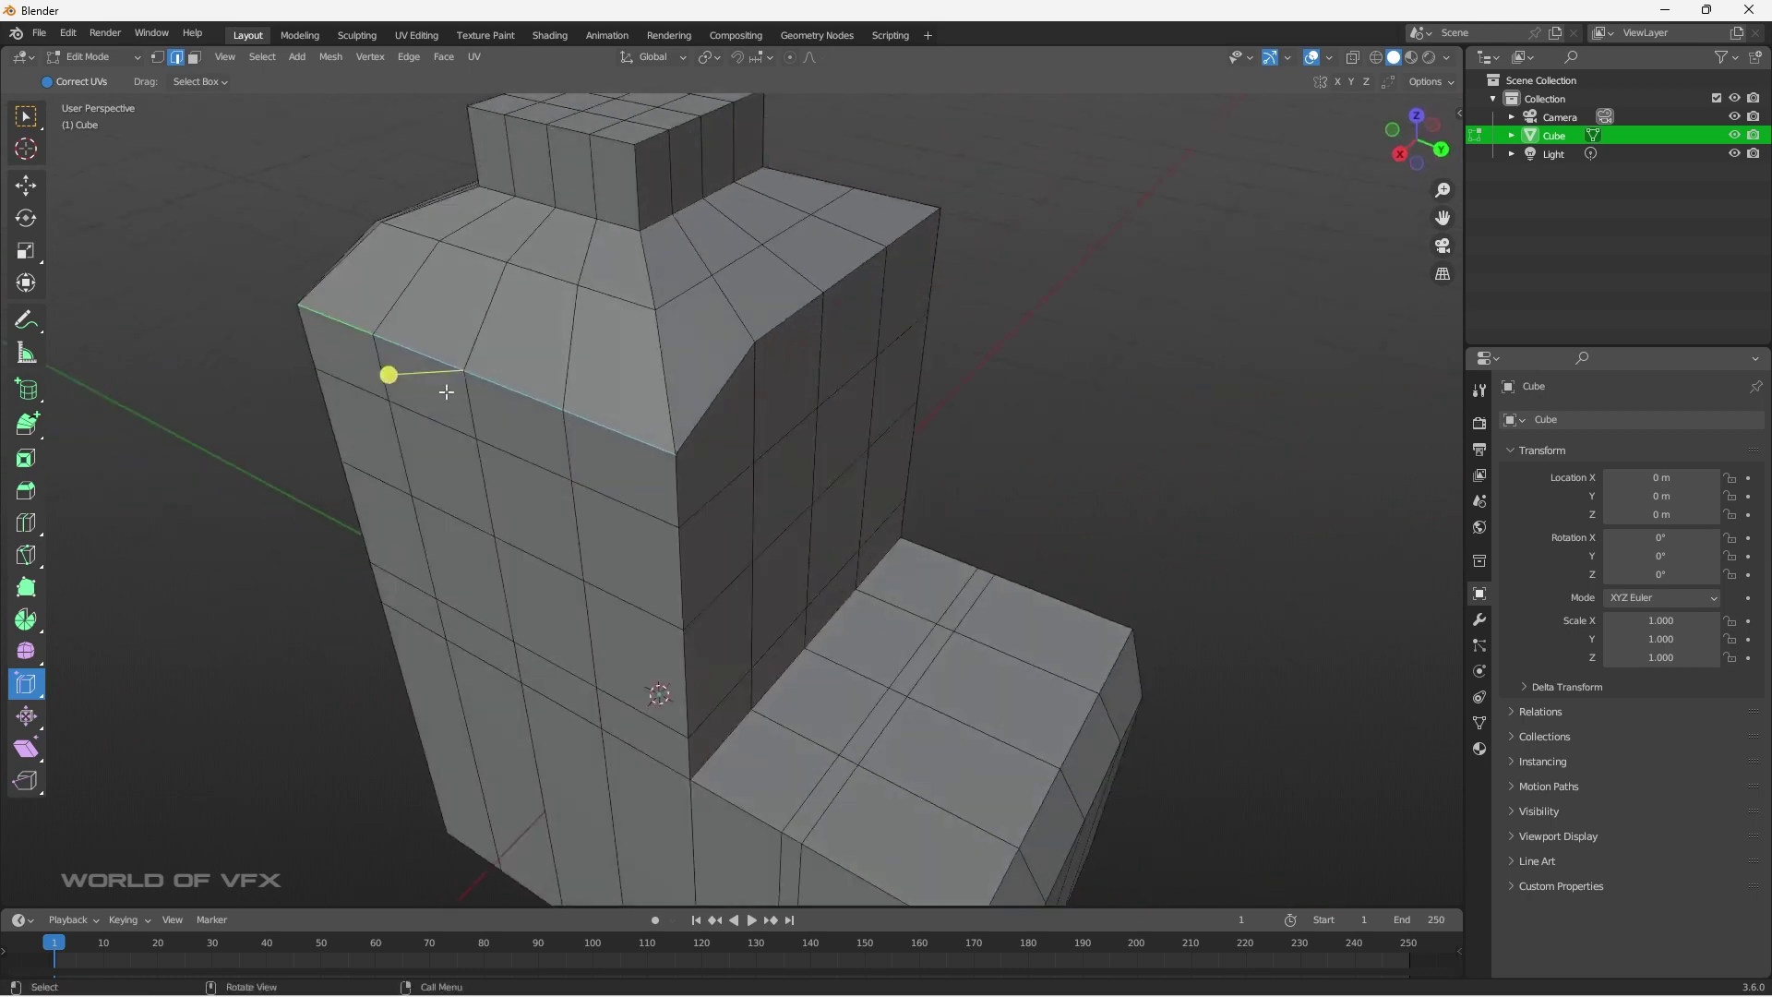
{"action": "left_click_drag", "start_coordinate": [389, 375], "coordinate": [455, 428]}
Push the selected upper tower edge inward with Shrink/Fatten to form a recessed step.
{"action": "middle_click_drag", "start_coordinate": [424, 446], "coordinate": [558, 731]}
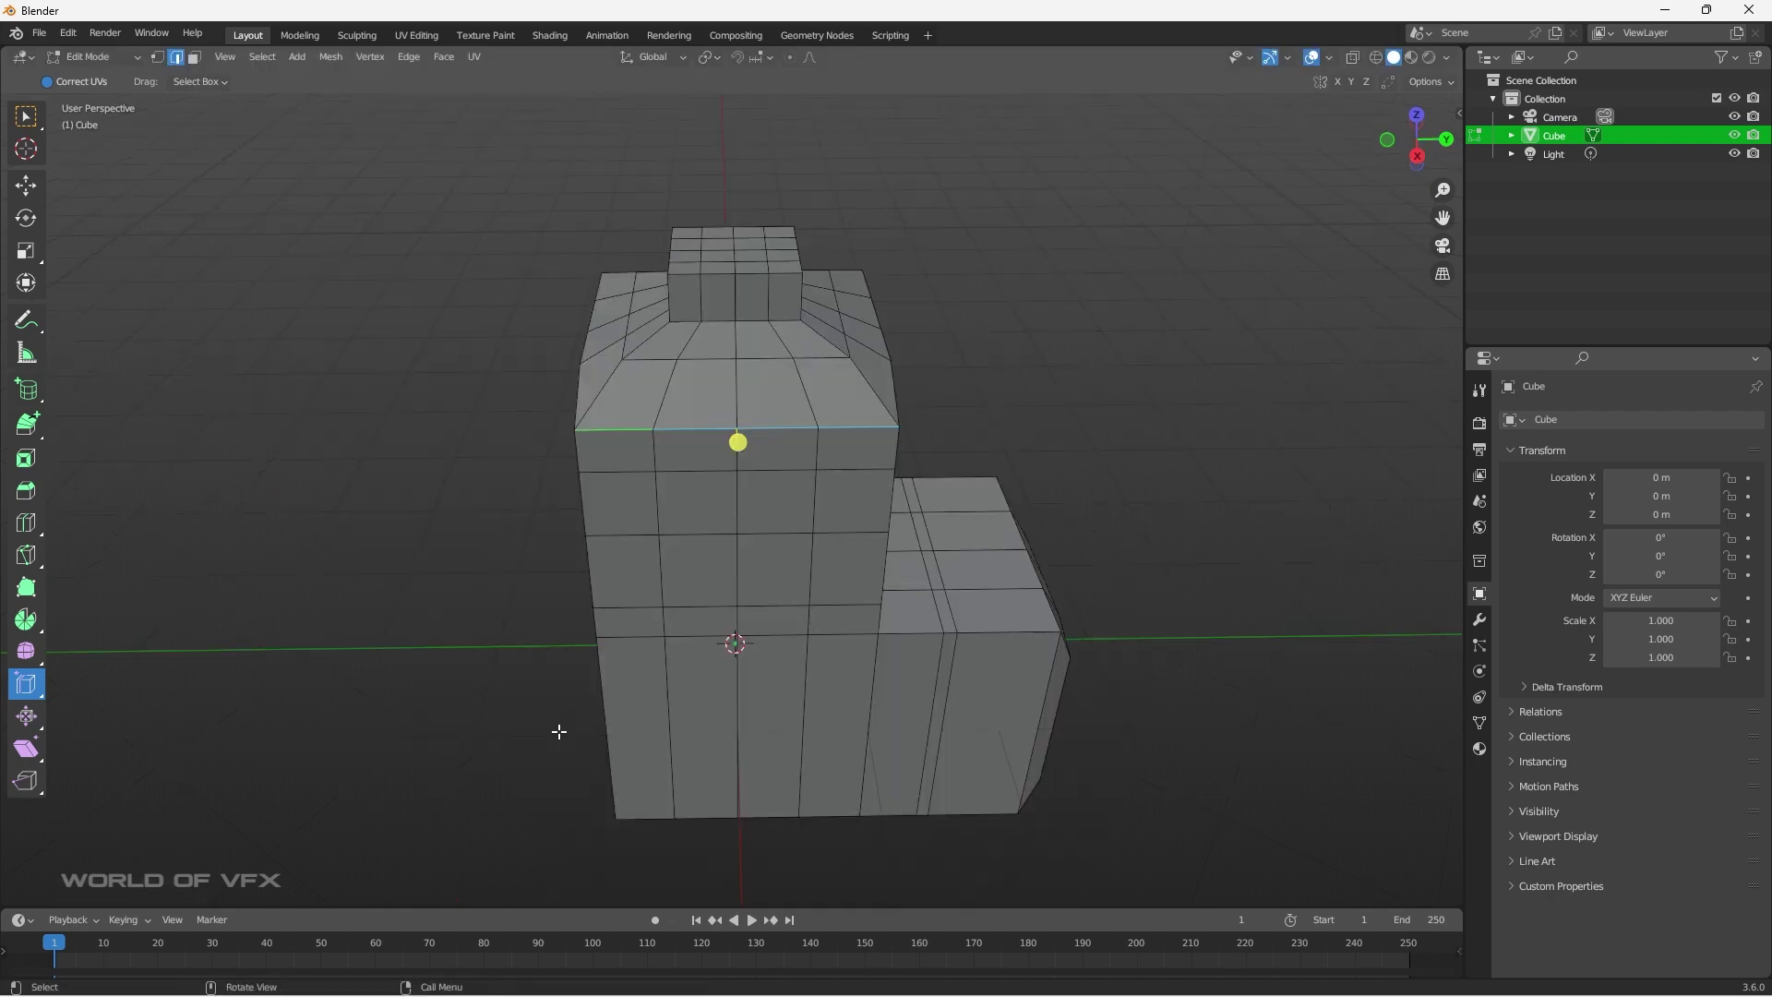
{"action": "left_click", "coordinate": [34, 721]}
{"action": "left_click_drag", "start_coordinate": [738, 443], "coordinate": [445, 472]}
{"action": "middle_click_drag", "start_coordinate": [445, 471], "coordinate": [277, 668]}
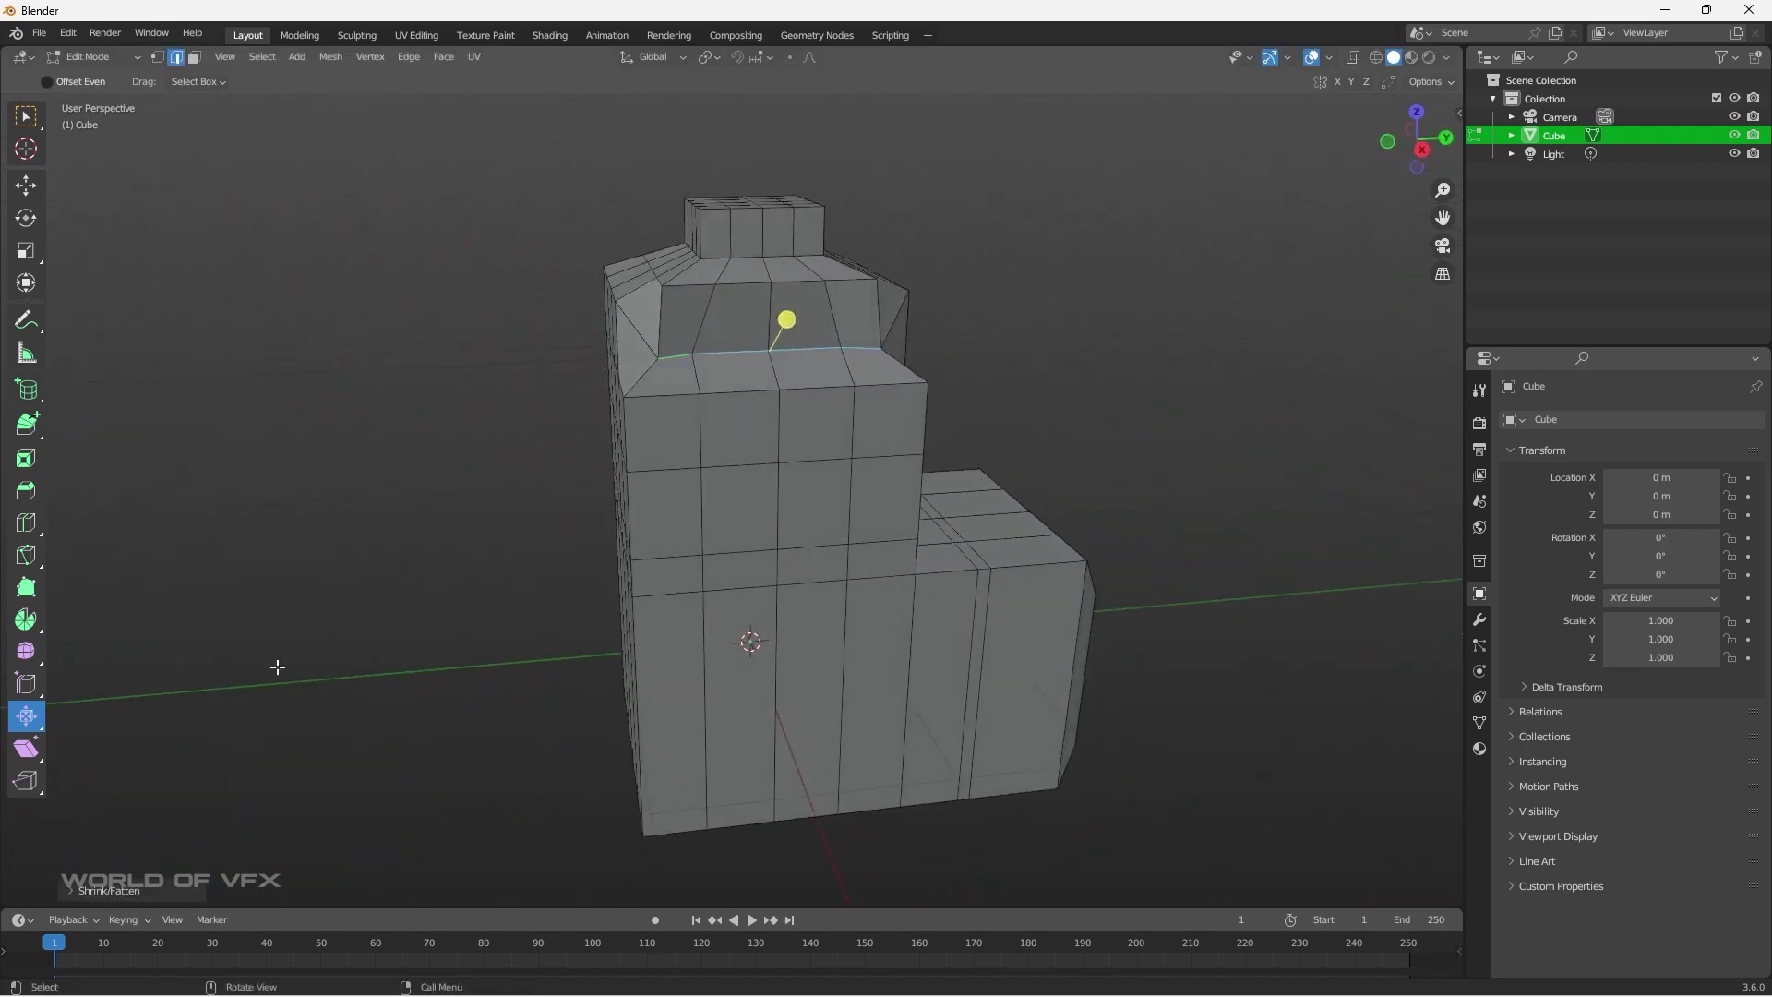
Skew the selected edge of the tower's recess in two directions with the Shear tool.
{"action": "left_click", "coordinate": [26, 749]}
{"action": "middle_click_drag", "start_coordinate": [775, 369], "coordinate": [859, 485]}
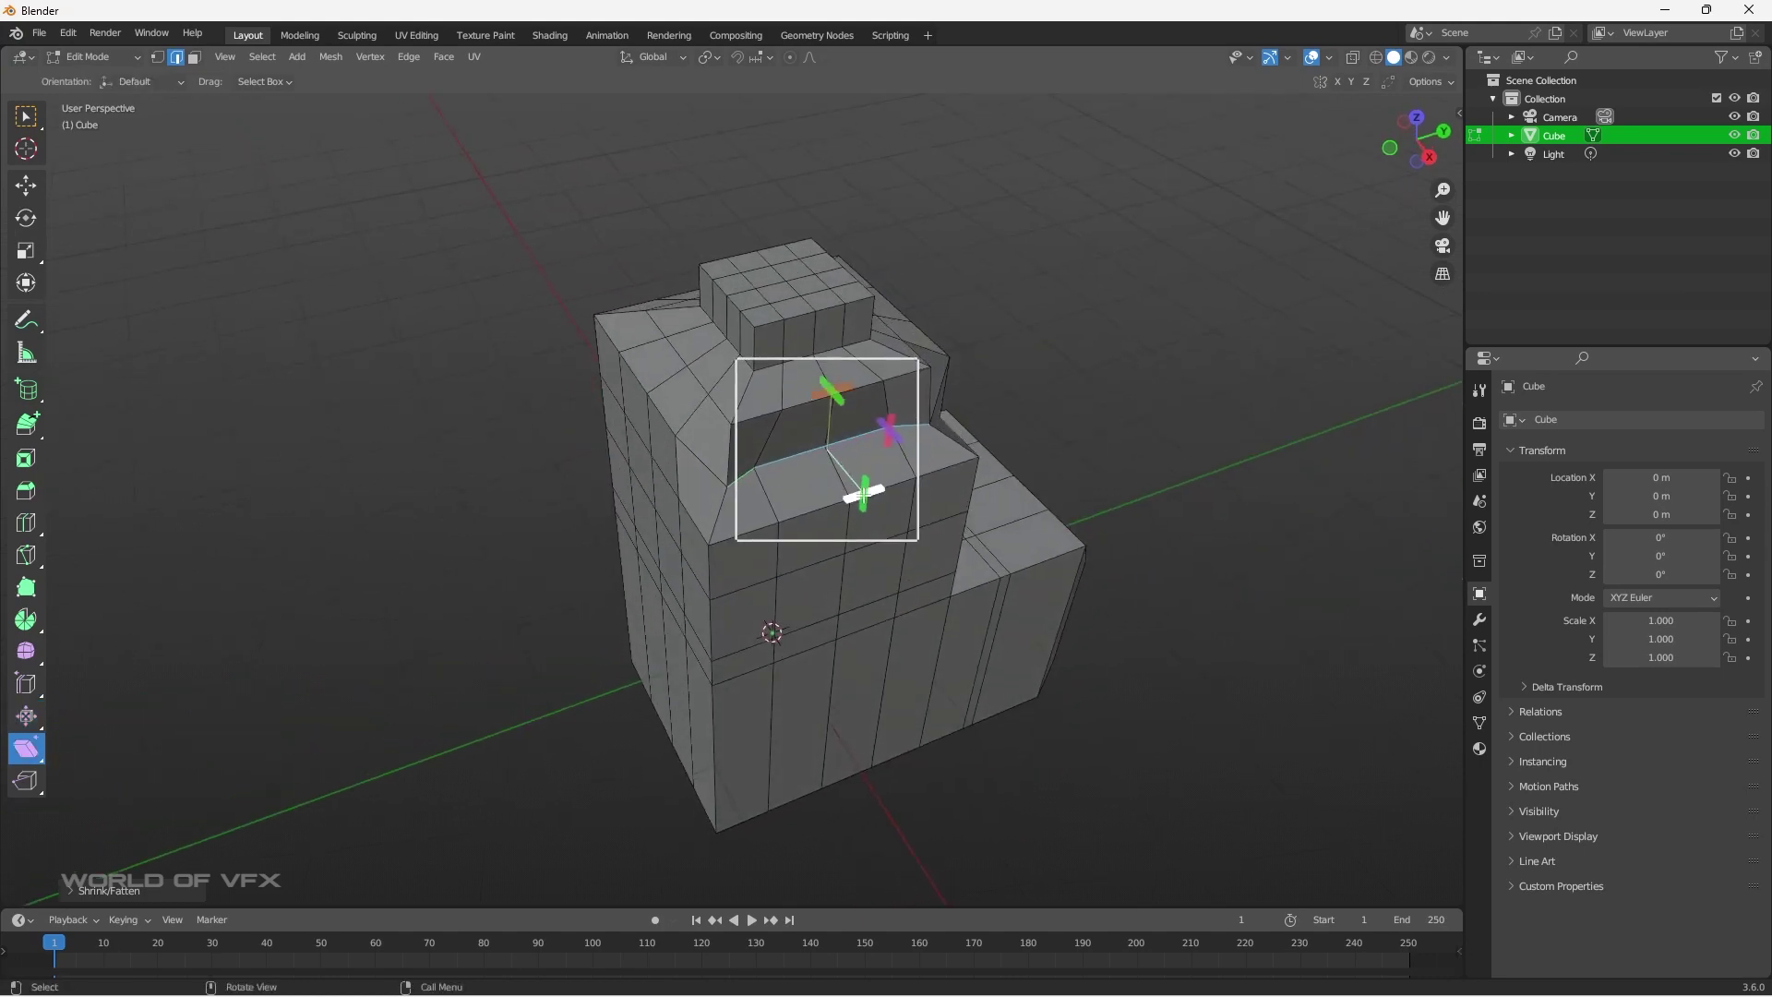
{"action": "left_click_drag", "start_coordinate": [863, 494], "coordinate": [905, 489]}
{"action": "left_click_drag", "start_coordinate": [856, 425], "coordinate": [1021, 585]}
{"action": "middle_click_drag", "start_coordinate": [1021, 585], "coordinate": [770, 560]}
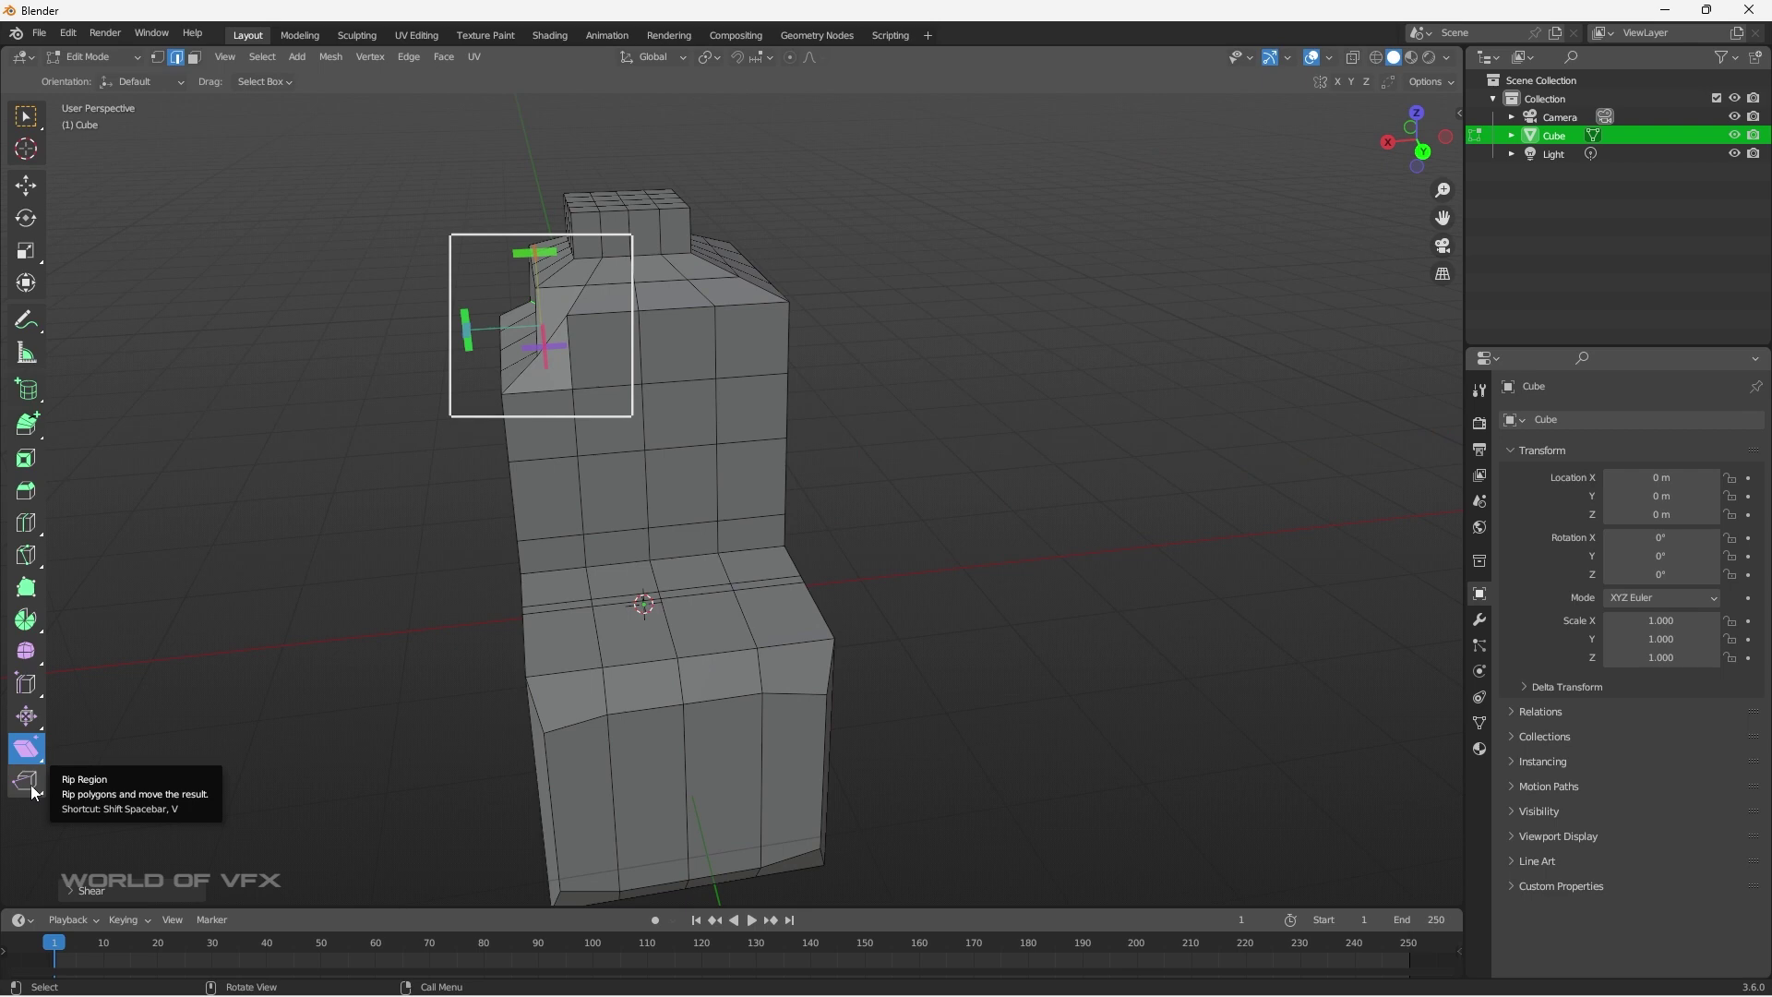
{"action": "middle_click_drag", "start_coordinate": [925, 585], "coordinate": [360, 604]}
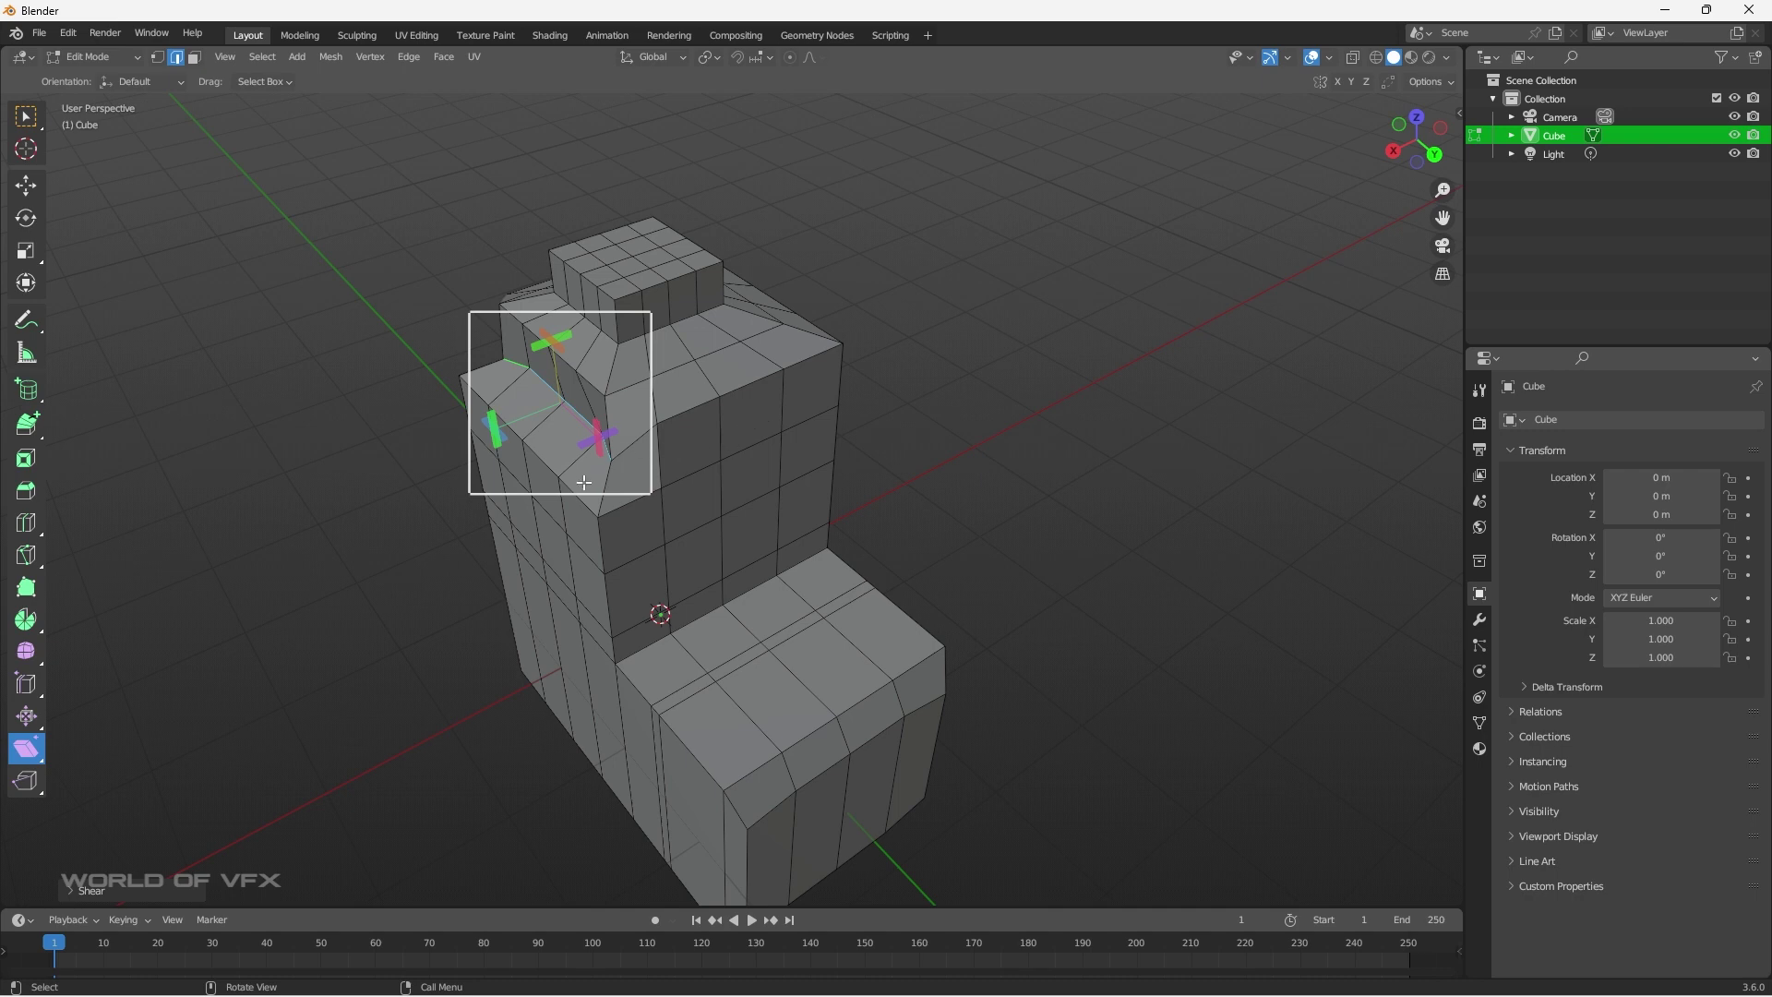
{"action": "middle_click_drag", "start_coordinate": [625, 453], "coordinate": [5, 365]}
Return to the Move tool and switch the cube to Object Mode.
{"action": "left_click", "coordinate": [25, 188]}
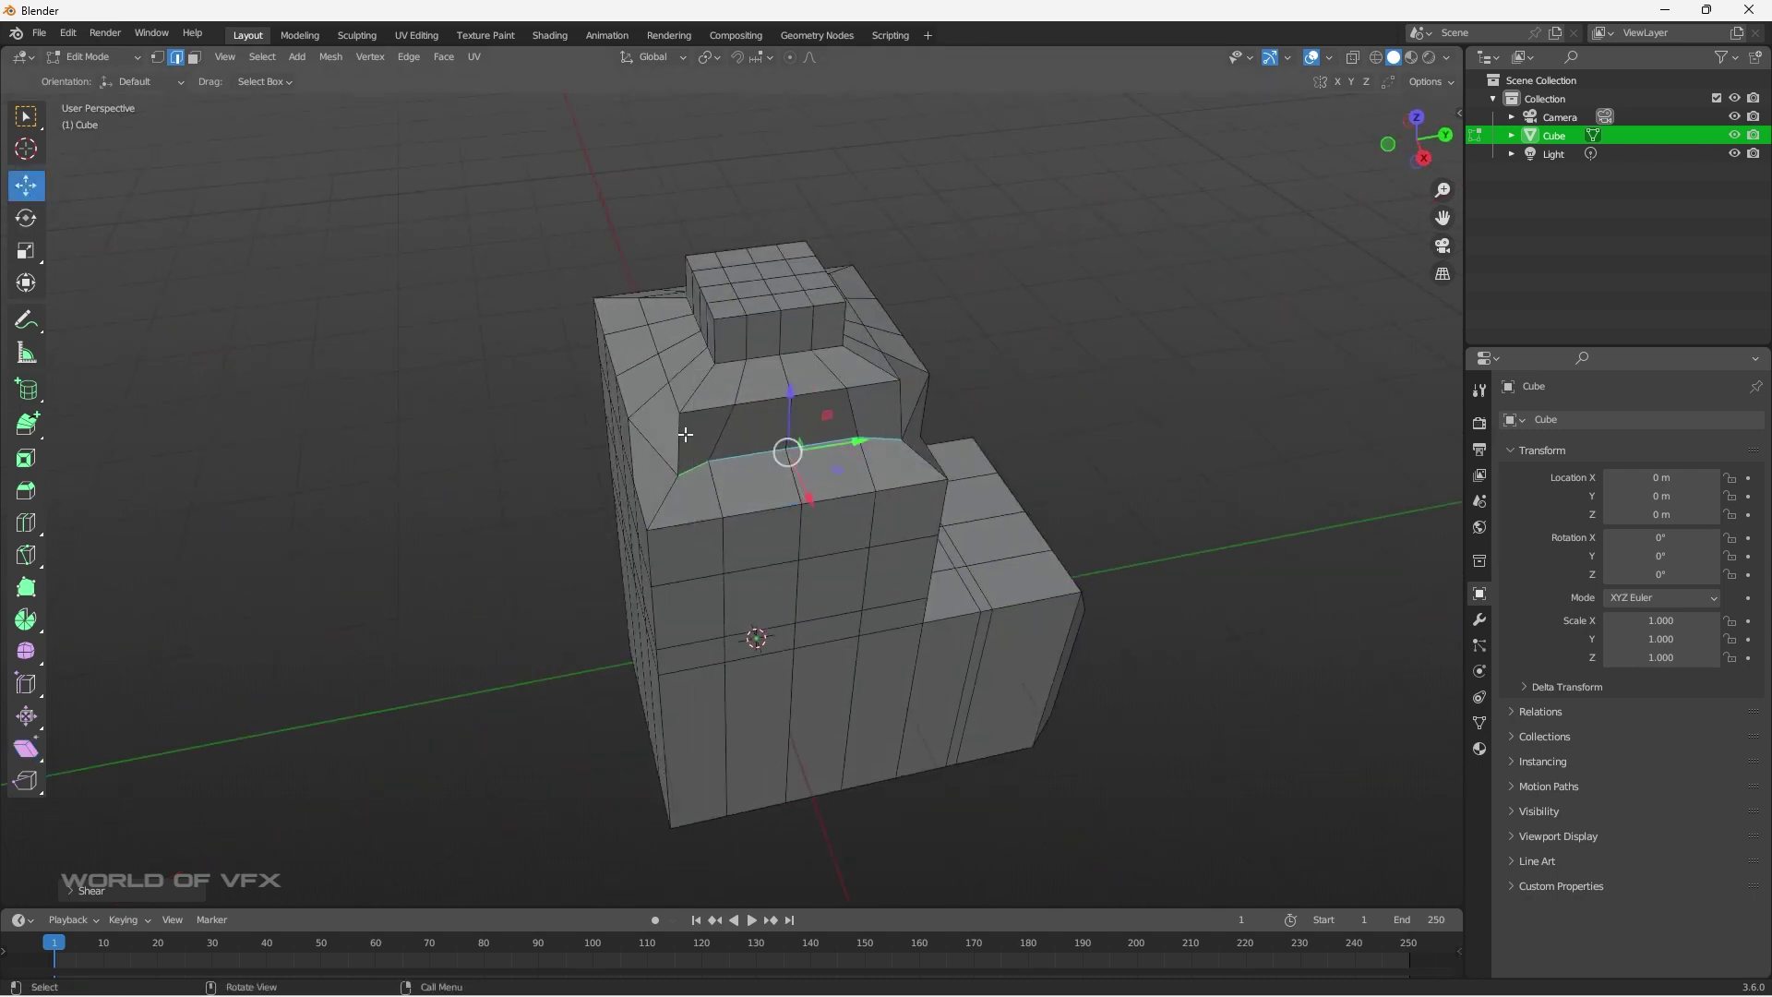
{"action": "middle_click_drag", "start_coordinate": [712, 427], "coordinate": [692, 399]}
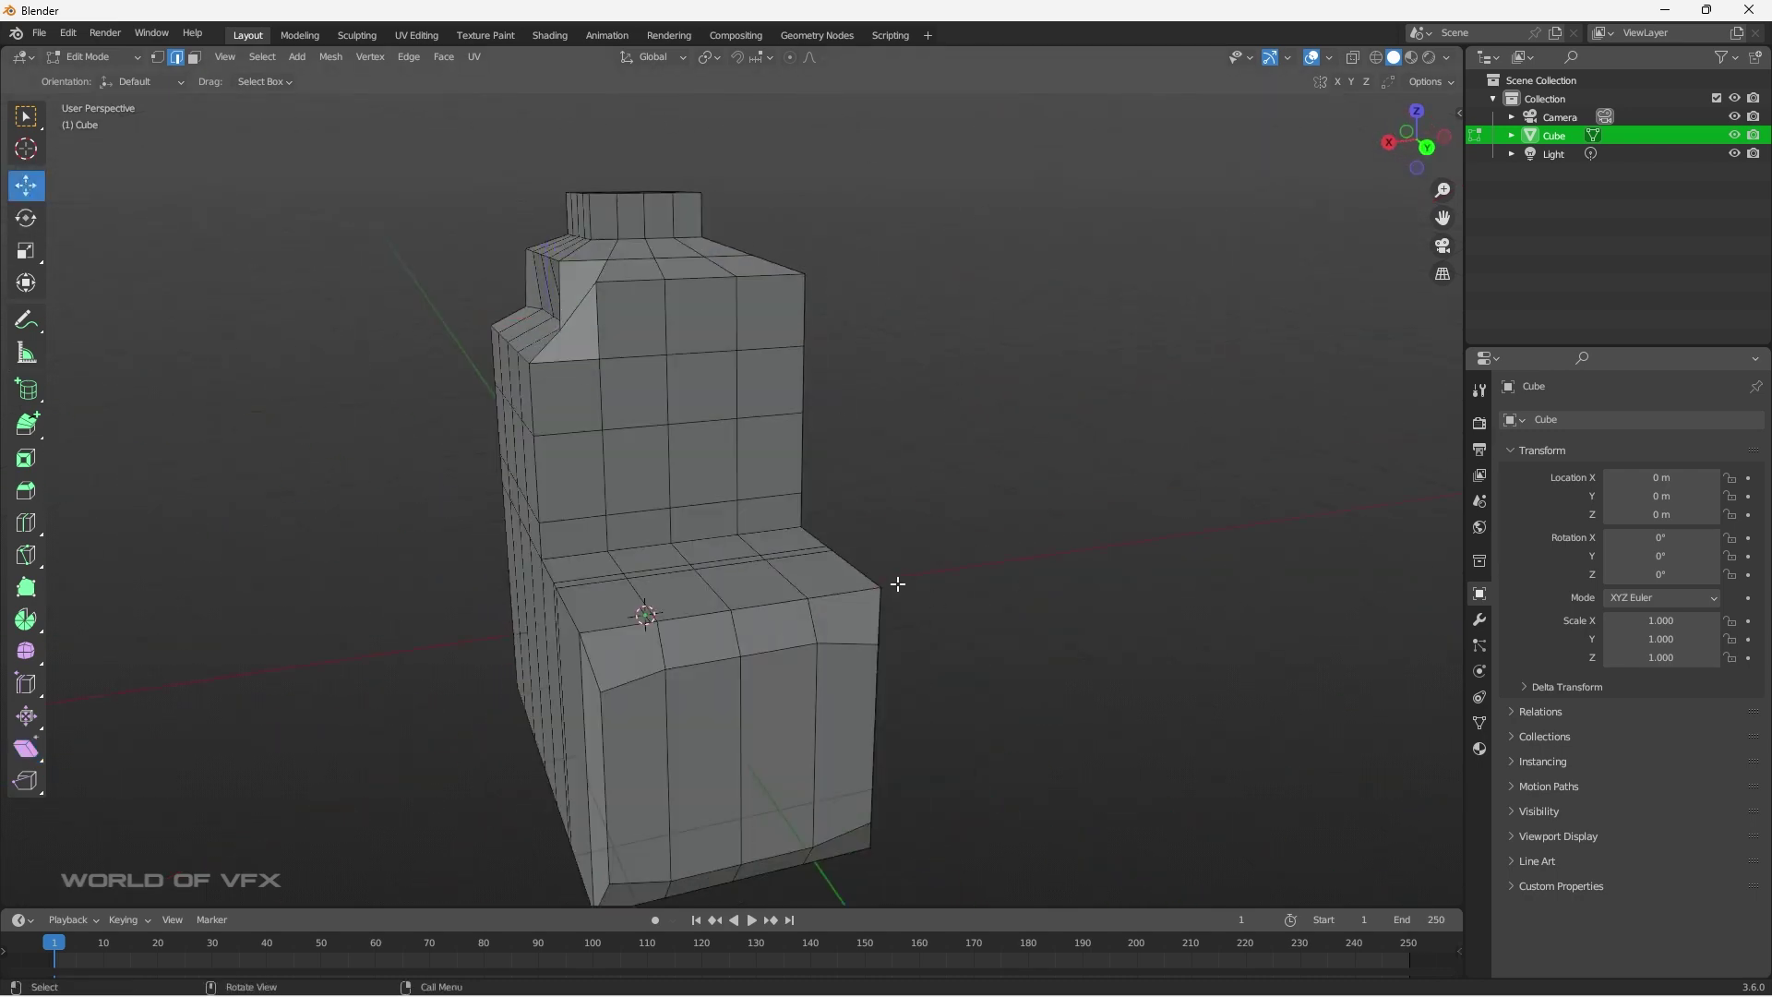
{"action": "key", "text": "Tab"}
{"action": "middle_click_drag", "start_coordinate": [726, 484], "coordinate": [534, 485]}
Try Shade Smooth on the whole object and undo it.
{"action": "right_click", "coordinate": [672, 369]}
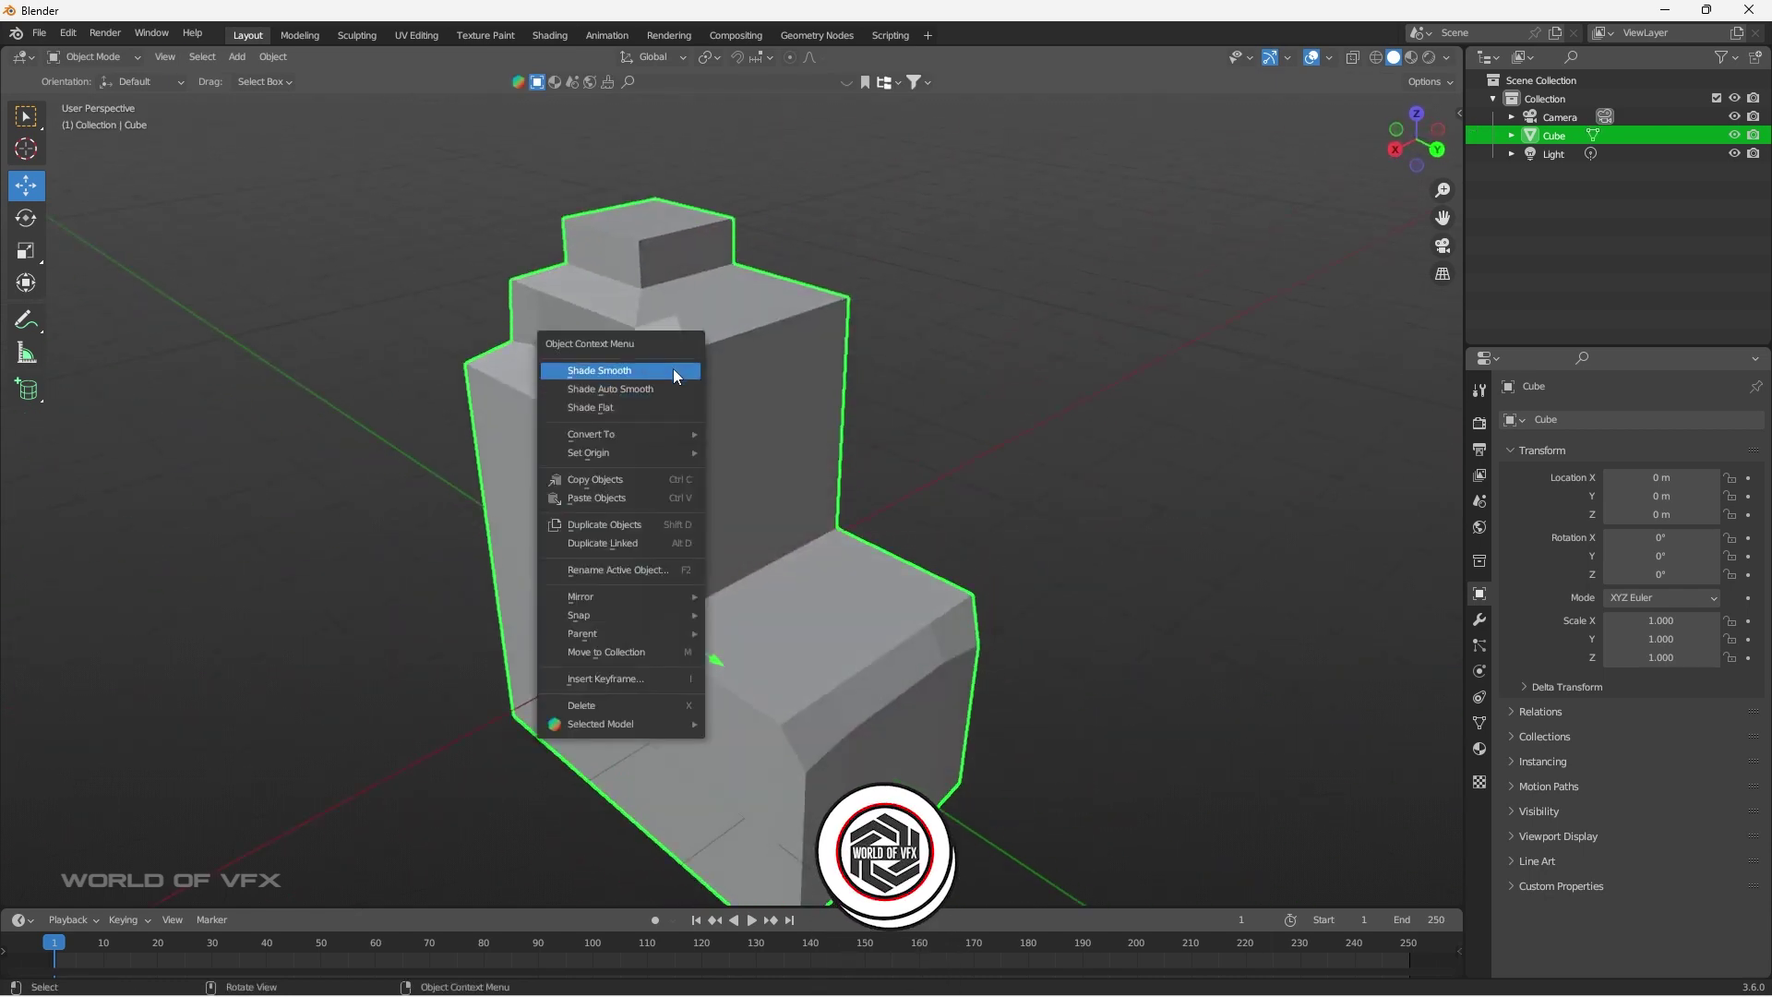
{"action": "left_click", "coordinate": [673, 368]}
{"action": "middle_click_drag", "start_coordinate": [775, 417], "coordinate": [684, 389]}
{"action": "key", "text": "ctrl+z"}
Apply Shade Auto Smooth to the object and increase its smoothing angle.
{"action": "right_click", "coordinate": [683, 386]}
{"action": "left_click", "coordinate": [668, 398]}
{"action": "middle_click_drag", "start_coordinate": [698, 456], "coordinate": [840, 499]}
{"action": "left_click", "coordinate": [72, 894]}
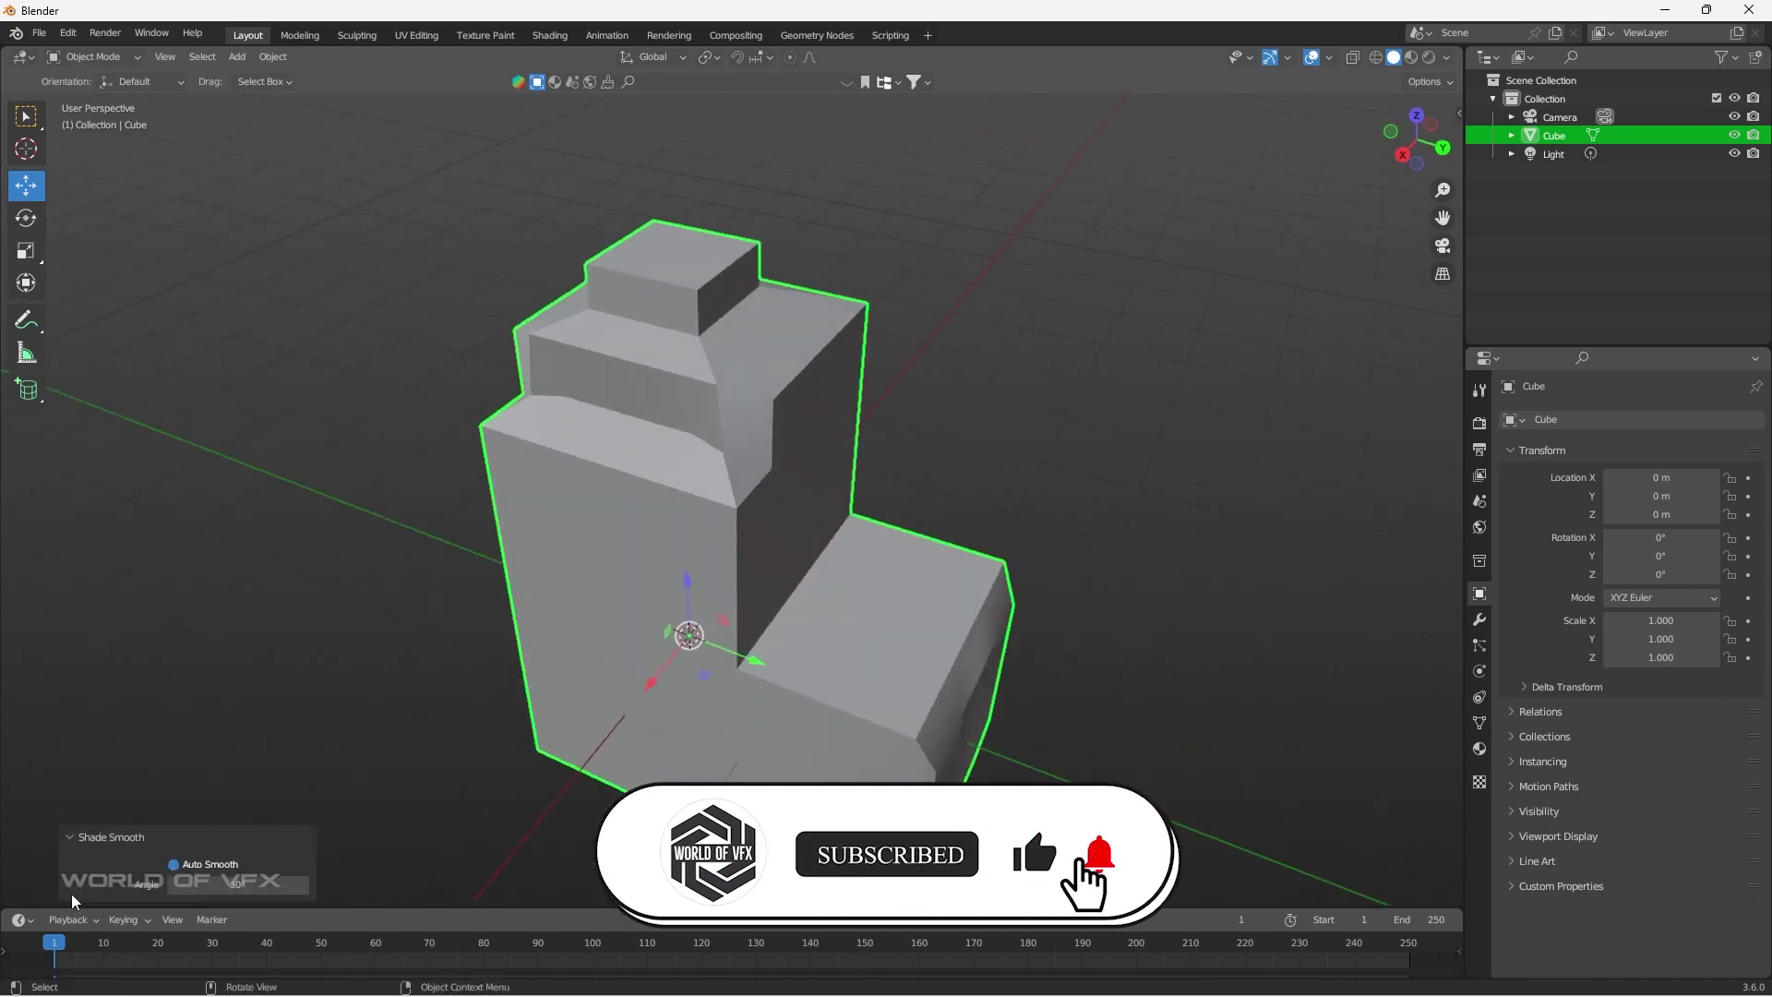
{"action": "left_click_drag", "start_coordinate": [221, 882], "coordinate": [255, 882]}
{"action": "left_click", "coordinate": [1055, 441]}
{"action": "middle_click_drag", "start_coordinate": [1054, 462], "coordinate": [867, 512]}
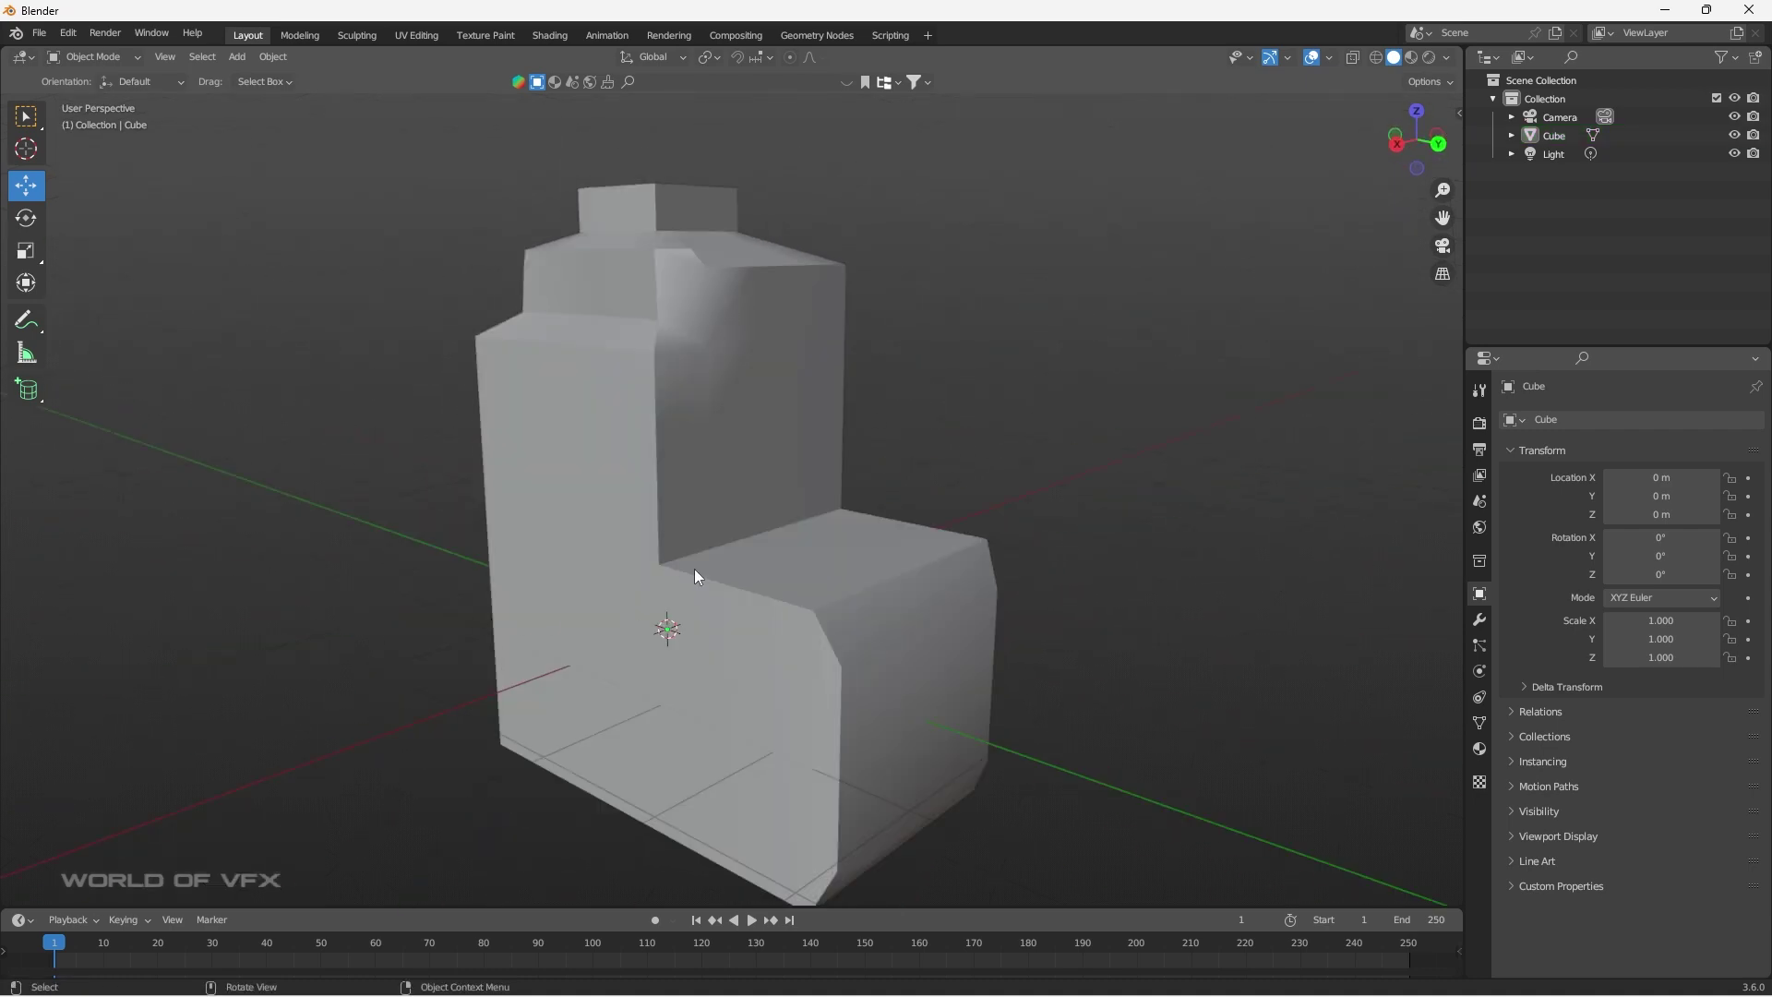
Select the cube object again and return to Edit Mode.
{"action": "left_click", "coordinate": [695, 569]}
{"action": "key", "text": "Tab"}
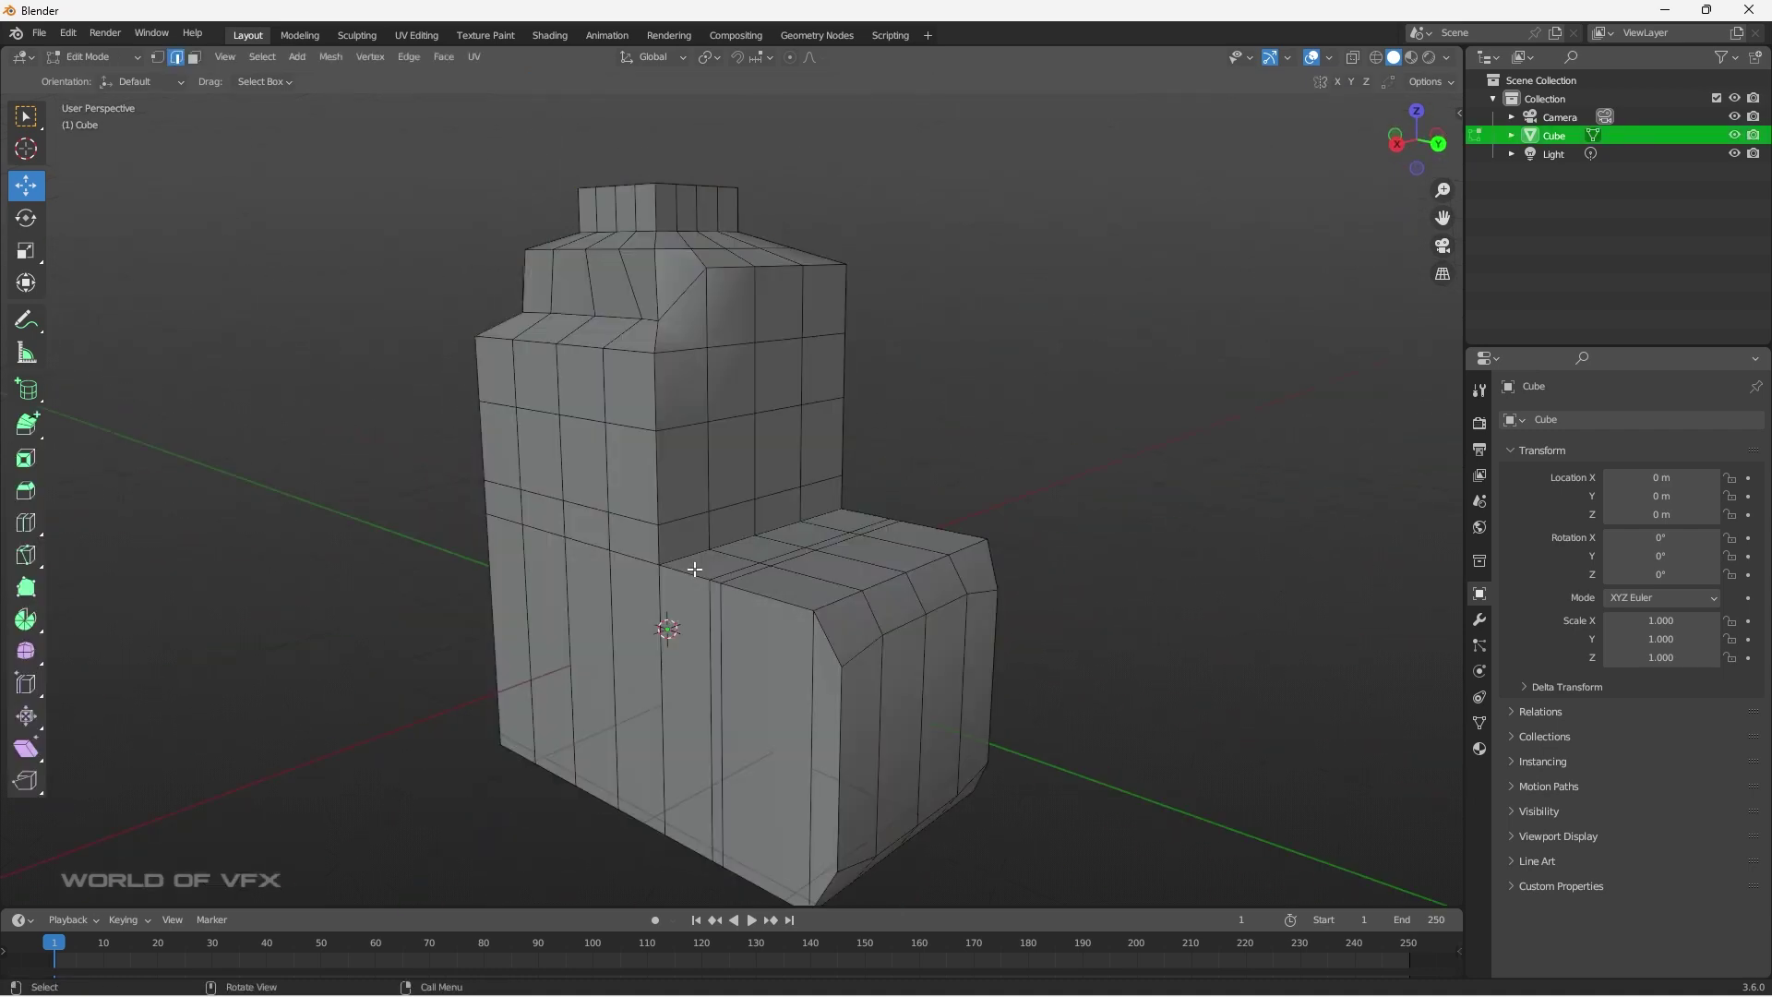
{"action": "middle_click_drag", "start_coordinate": [868, 530], "coordinate": [771, 539]}
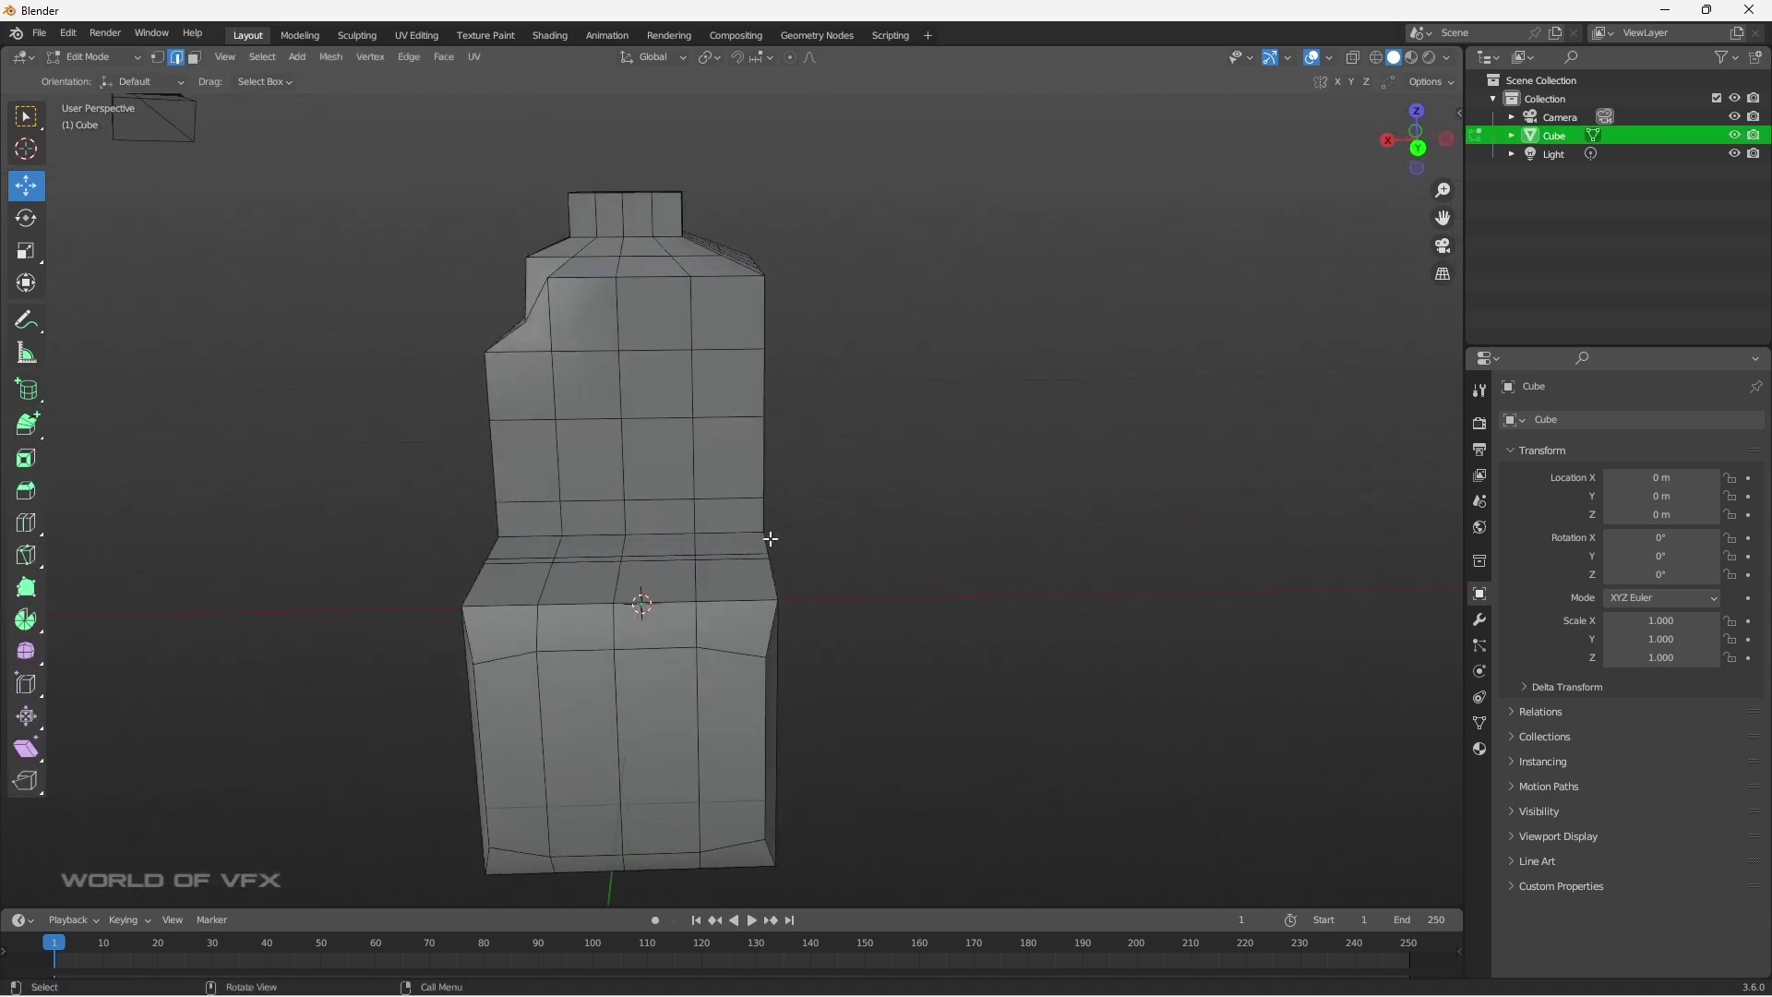